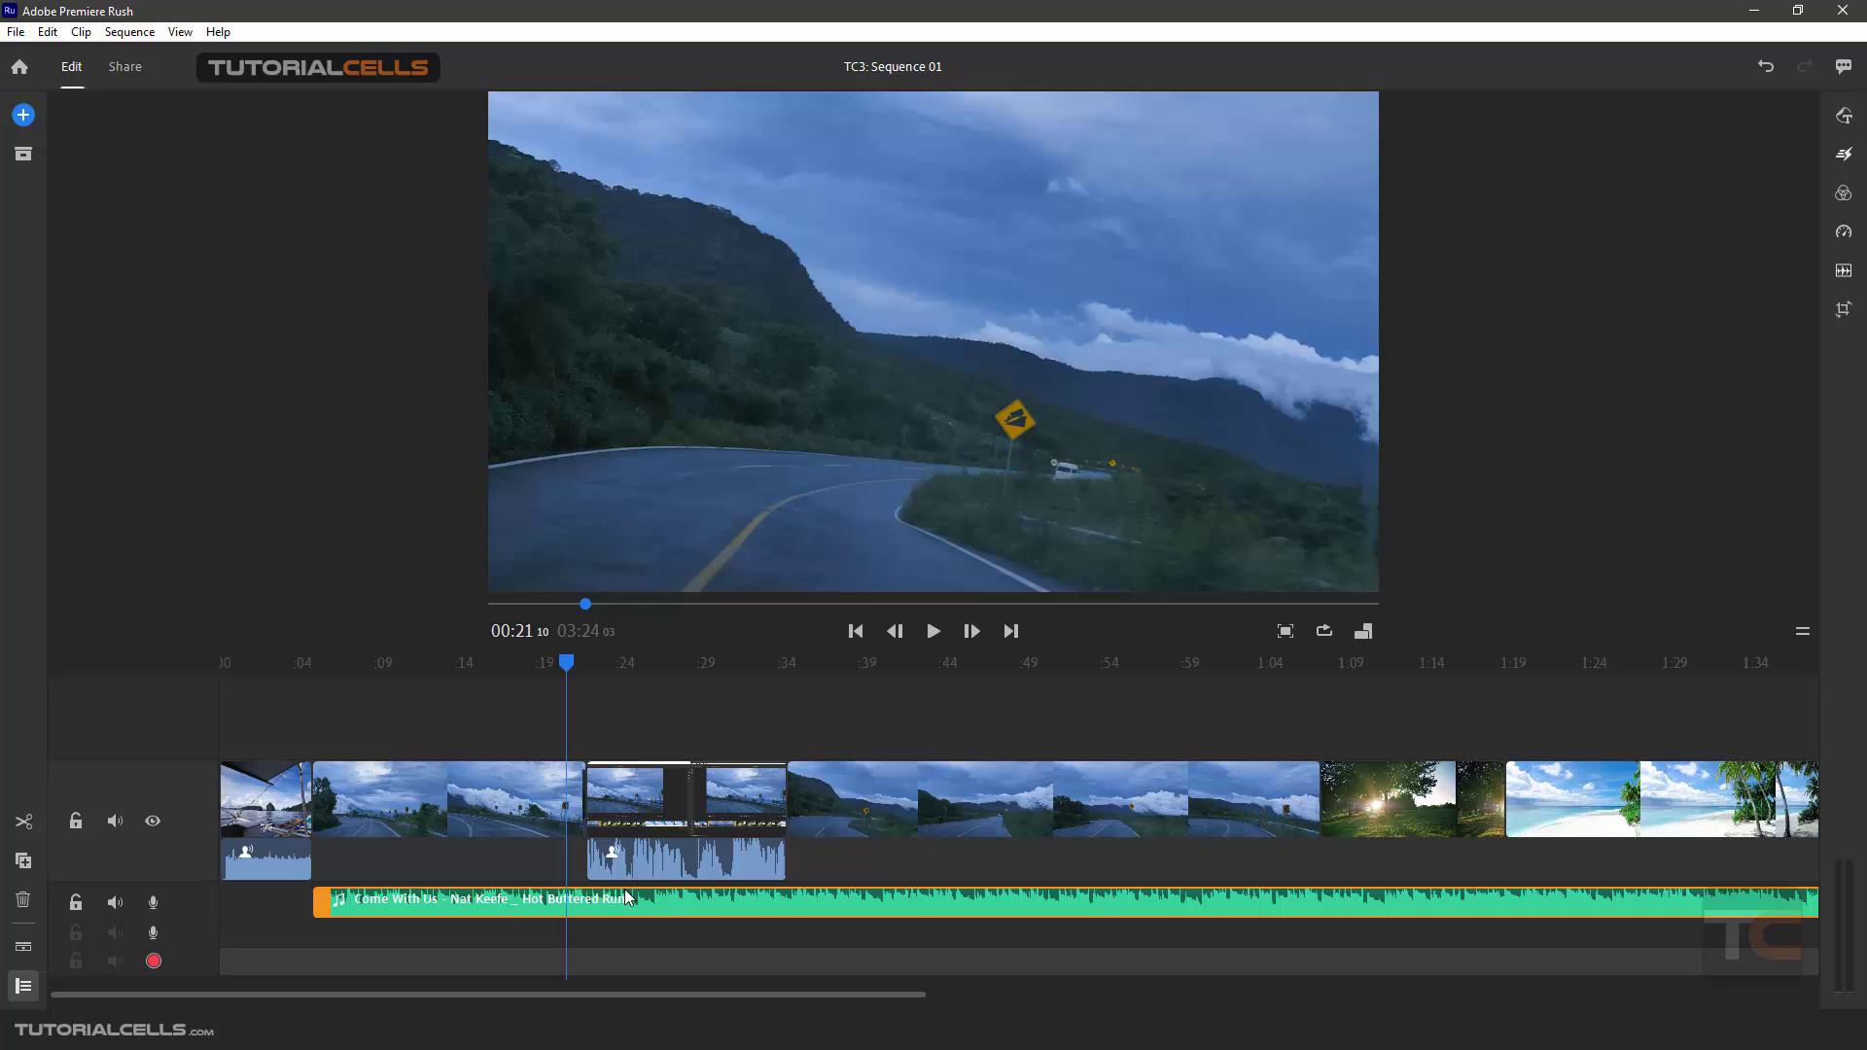
Step: Select the music clip on the audio track and open its audio settings
{"action": "left_click_drag", "start_coordinate": [568, 667], "coordinate": [561, 669]}
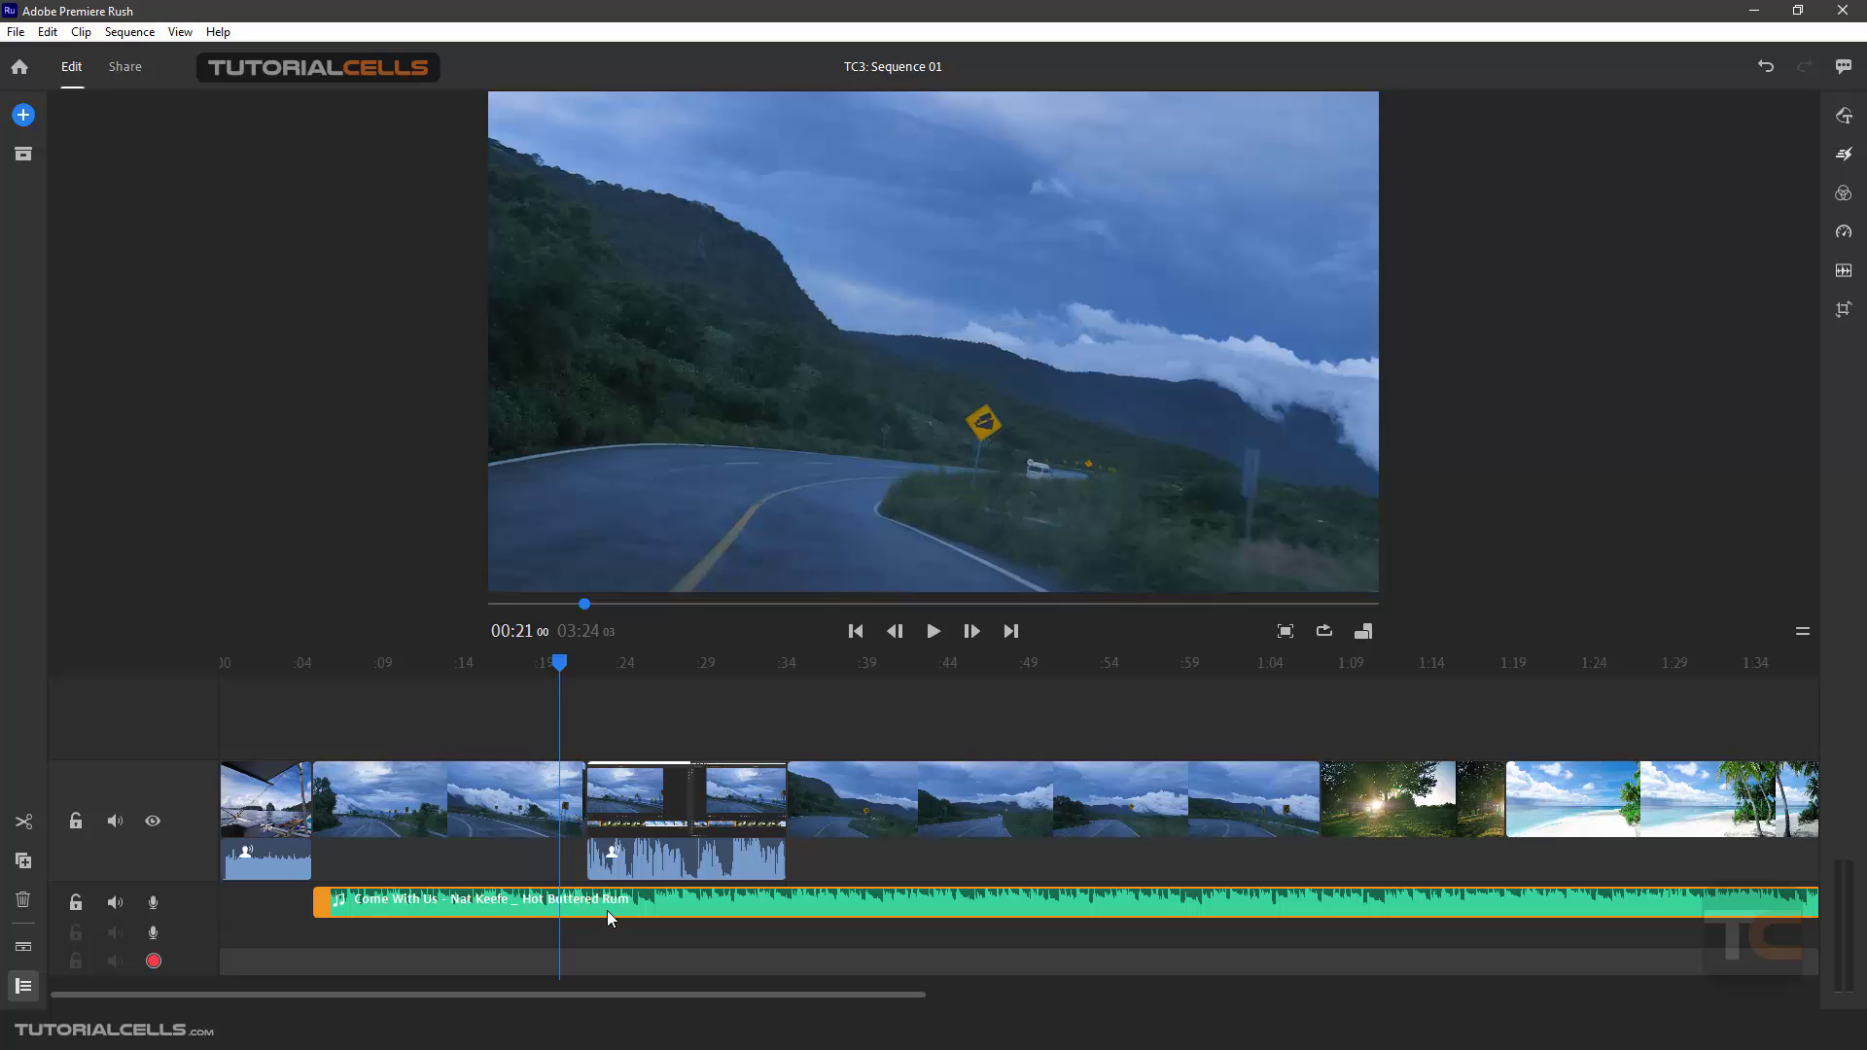
{"action": "left_click", "coordinate": [508, 911]}
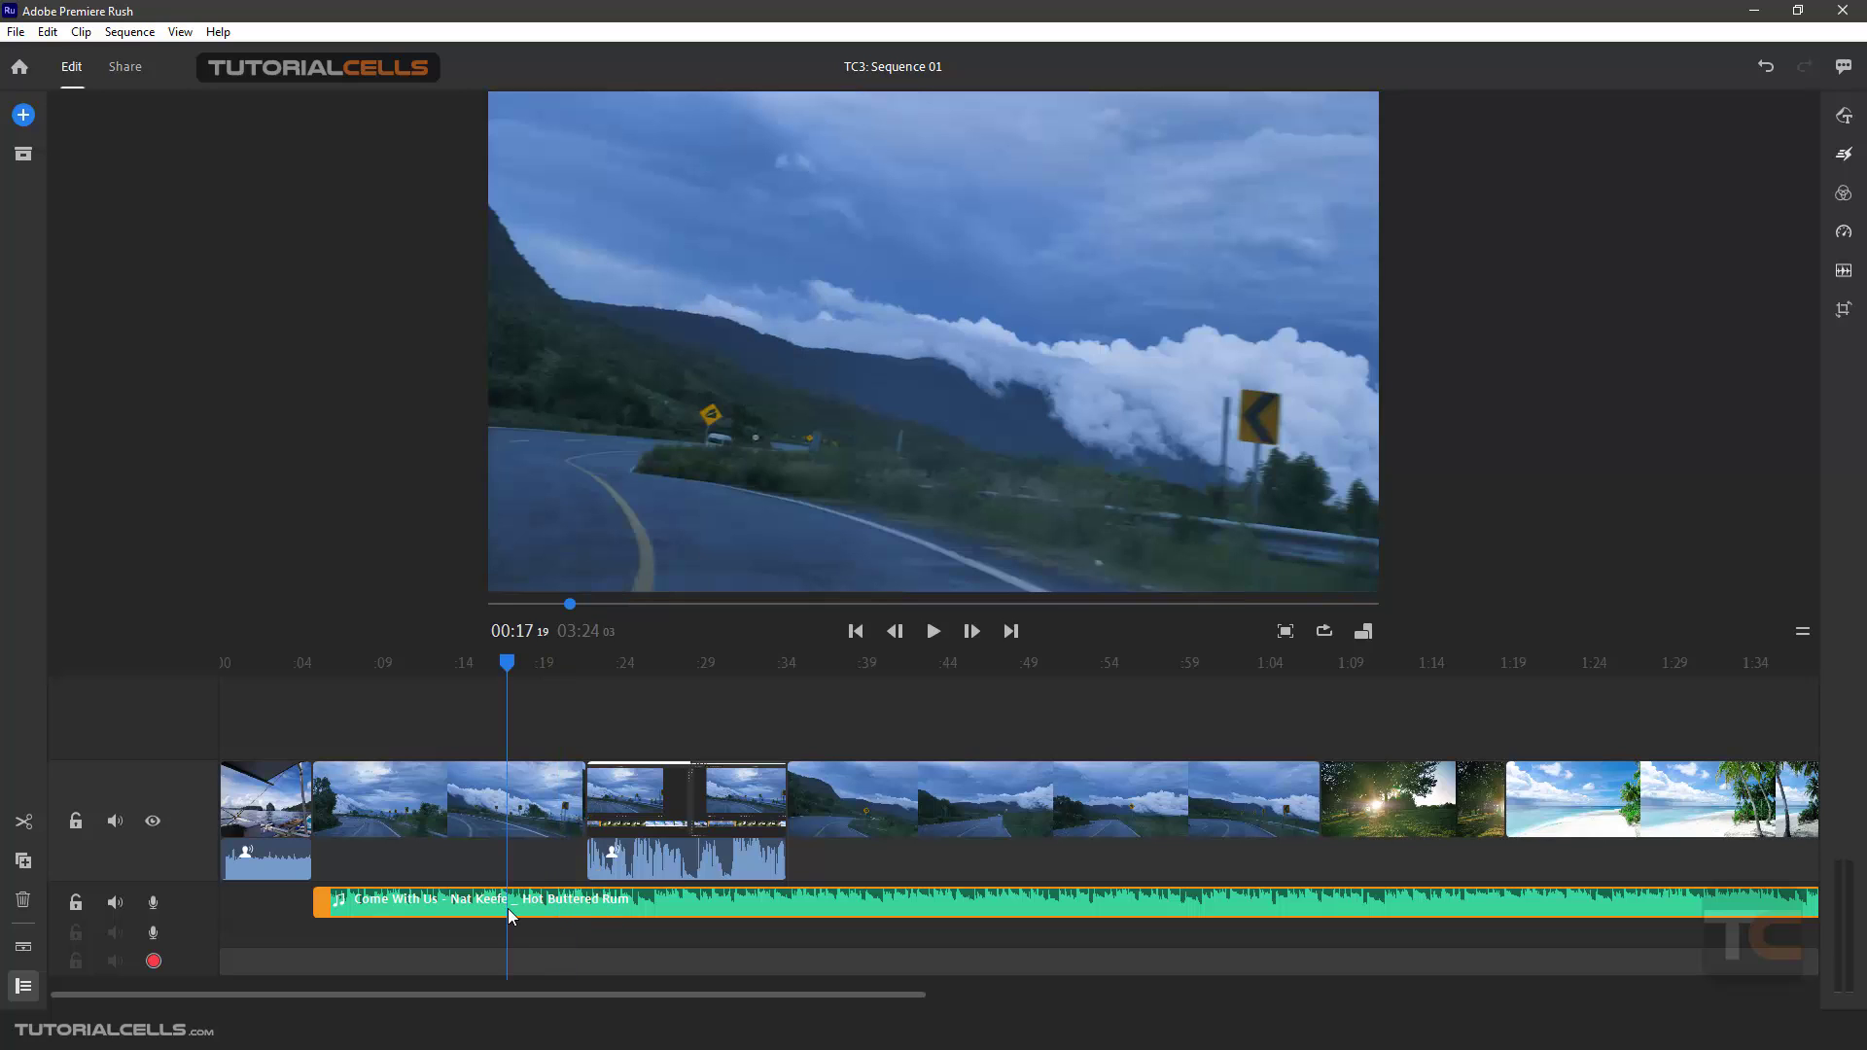
{"action": "left_click", "coordinate": [1849, 283]}
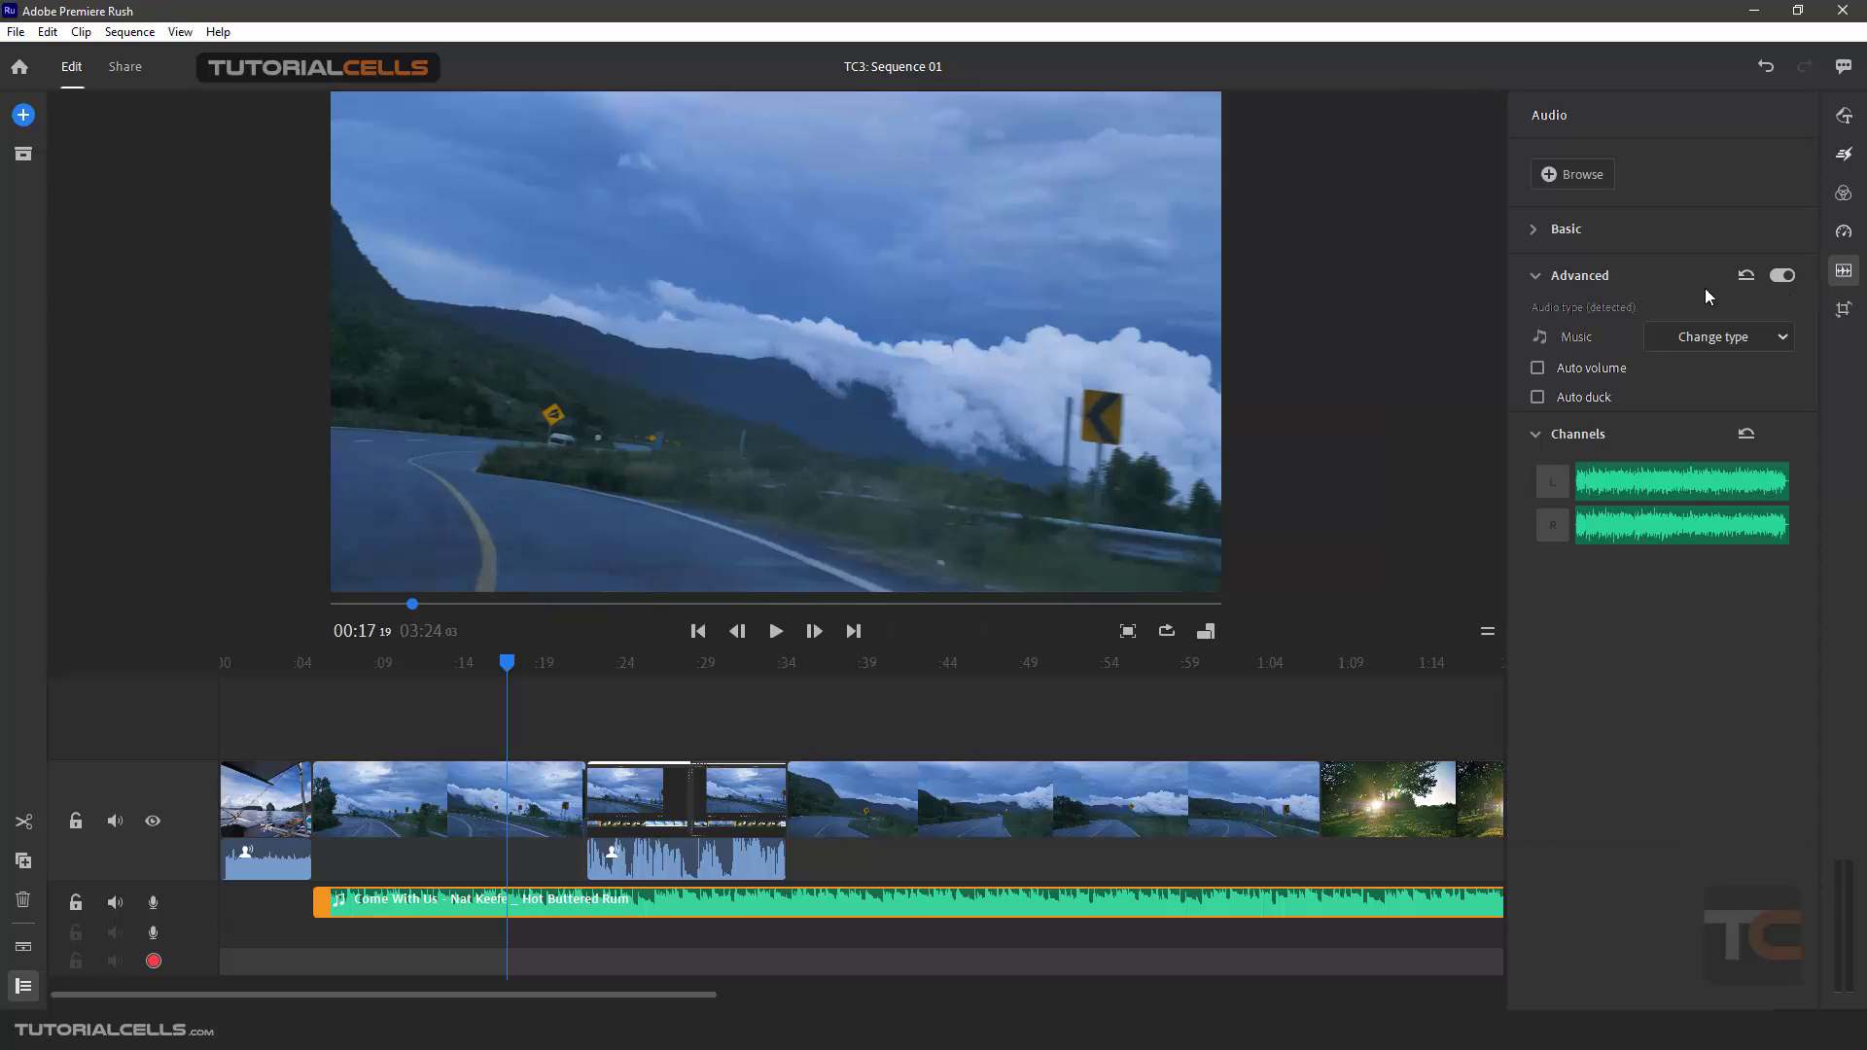
Step: Examine the music clip's Advanced and Channels audio settings, leaving both sections collapsed
{"action": "left_click", "coordinate": [1548, 276]}
{"action": "left_click", "coordinate": [1536, 322]}
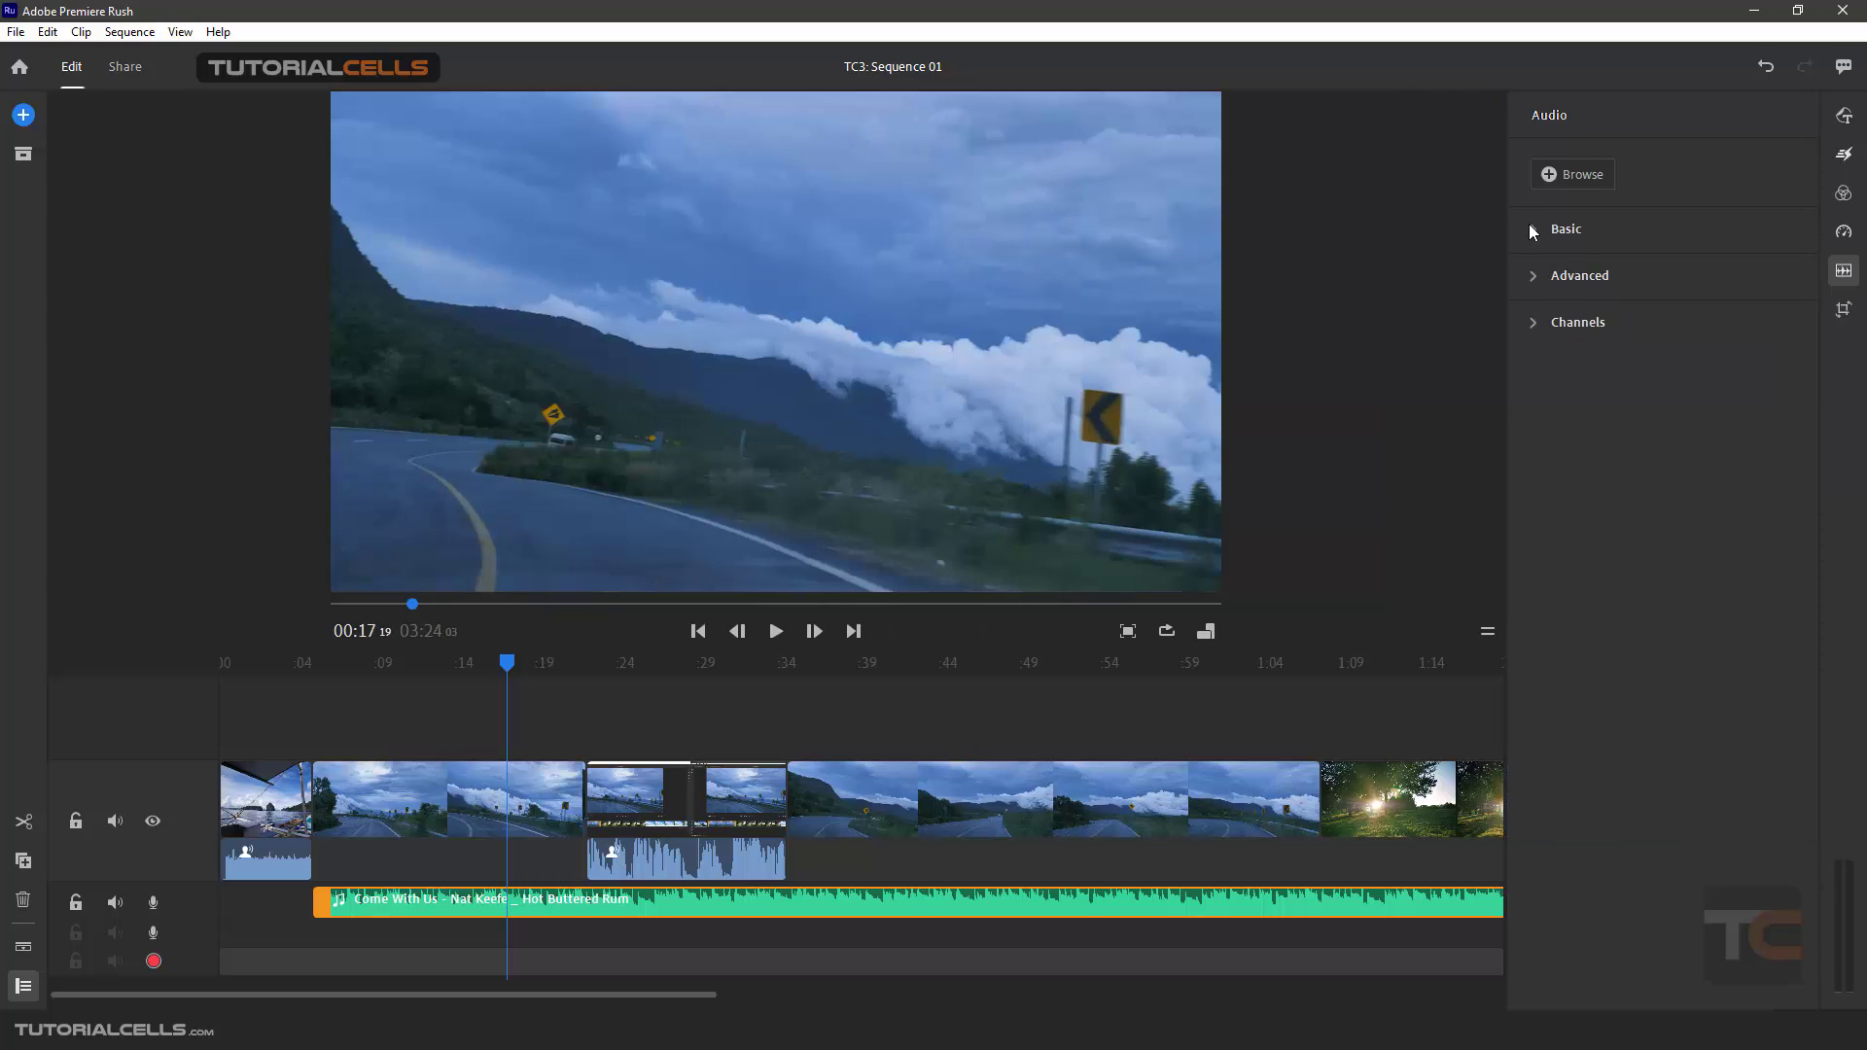
{"action": "left_click", "coordinate": [1533, 276]}
{"action": "left_click", "coordinate": [1532, 276]}
{"action": "left_click", "coordinate": [1535, 326]}
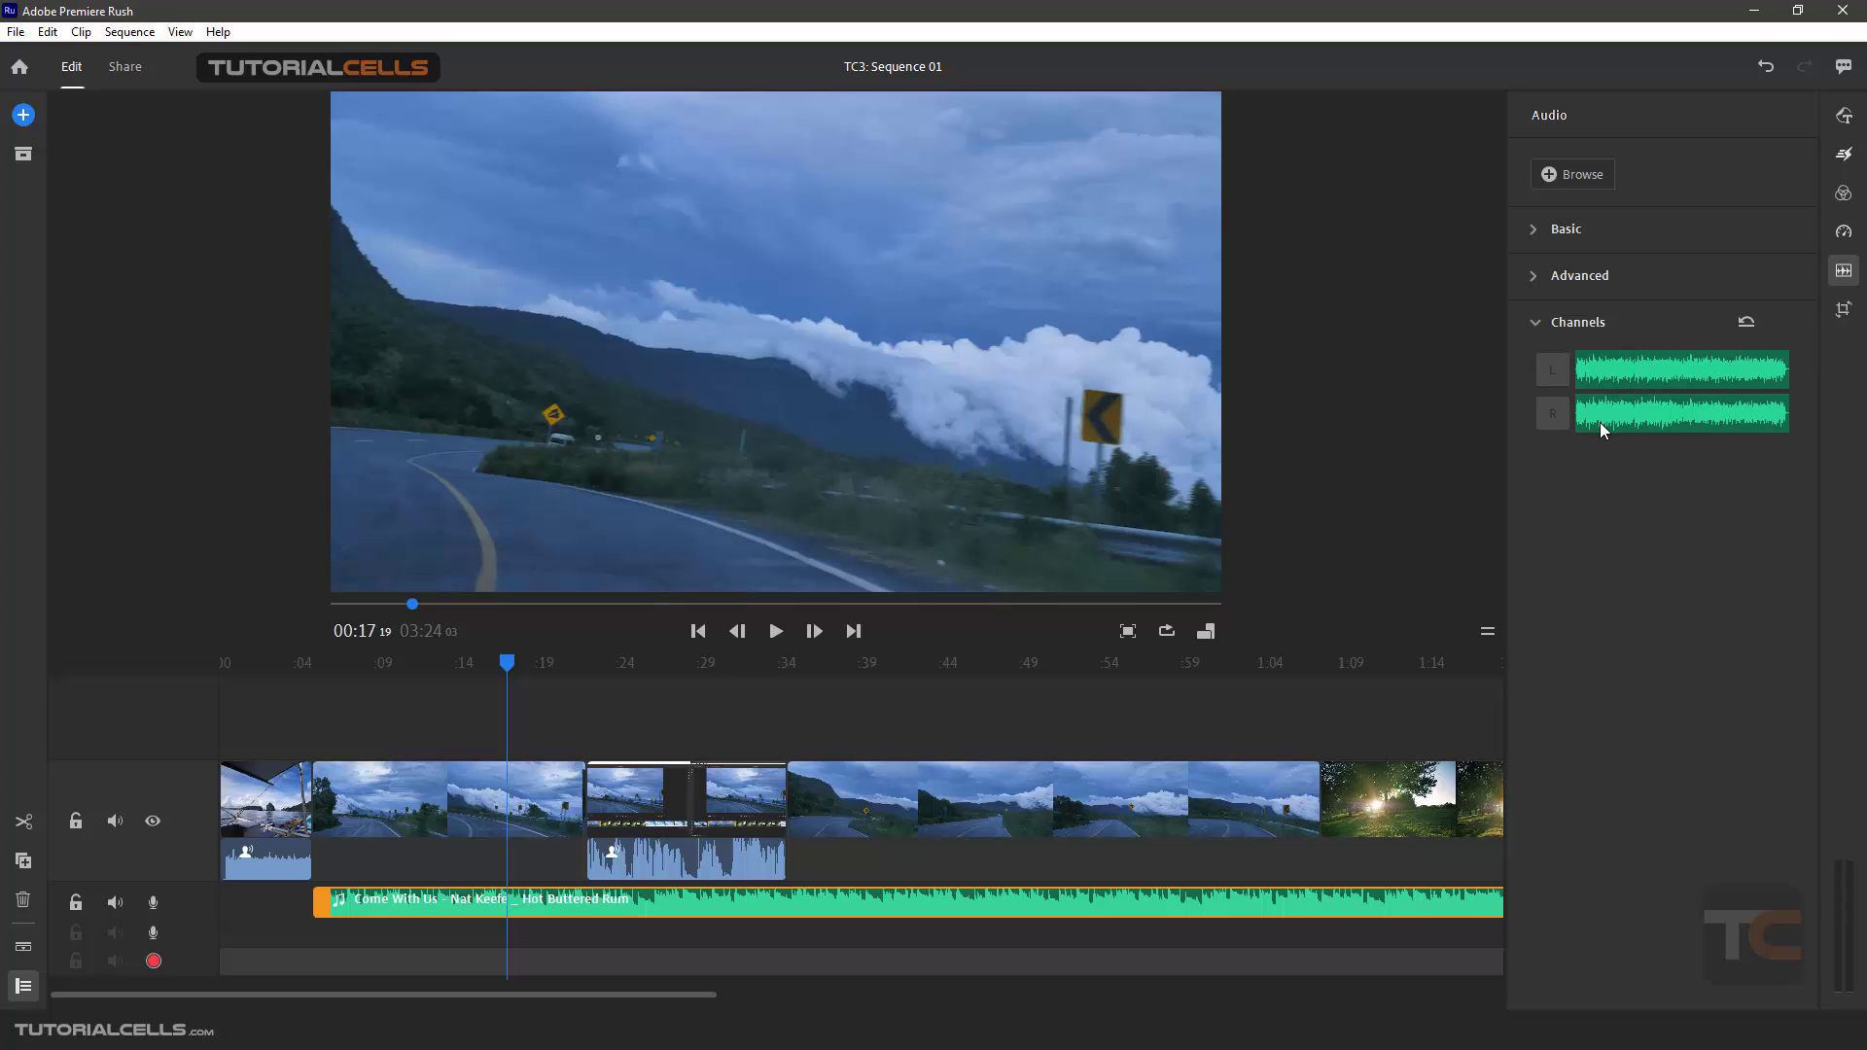
{"action": "left_click", "coordinate": [1533, 323]}
Step: Lower the music clip's volume to 41 in the Basic audio settings
{"action": "left_click", "coordinate": [1535, 230]}
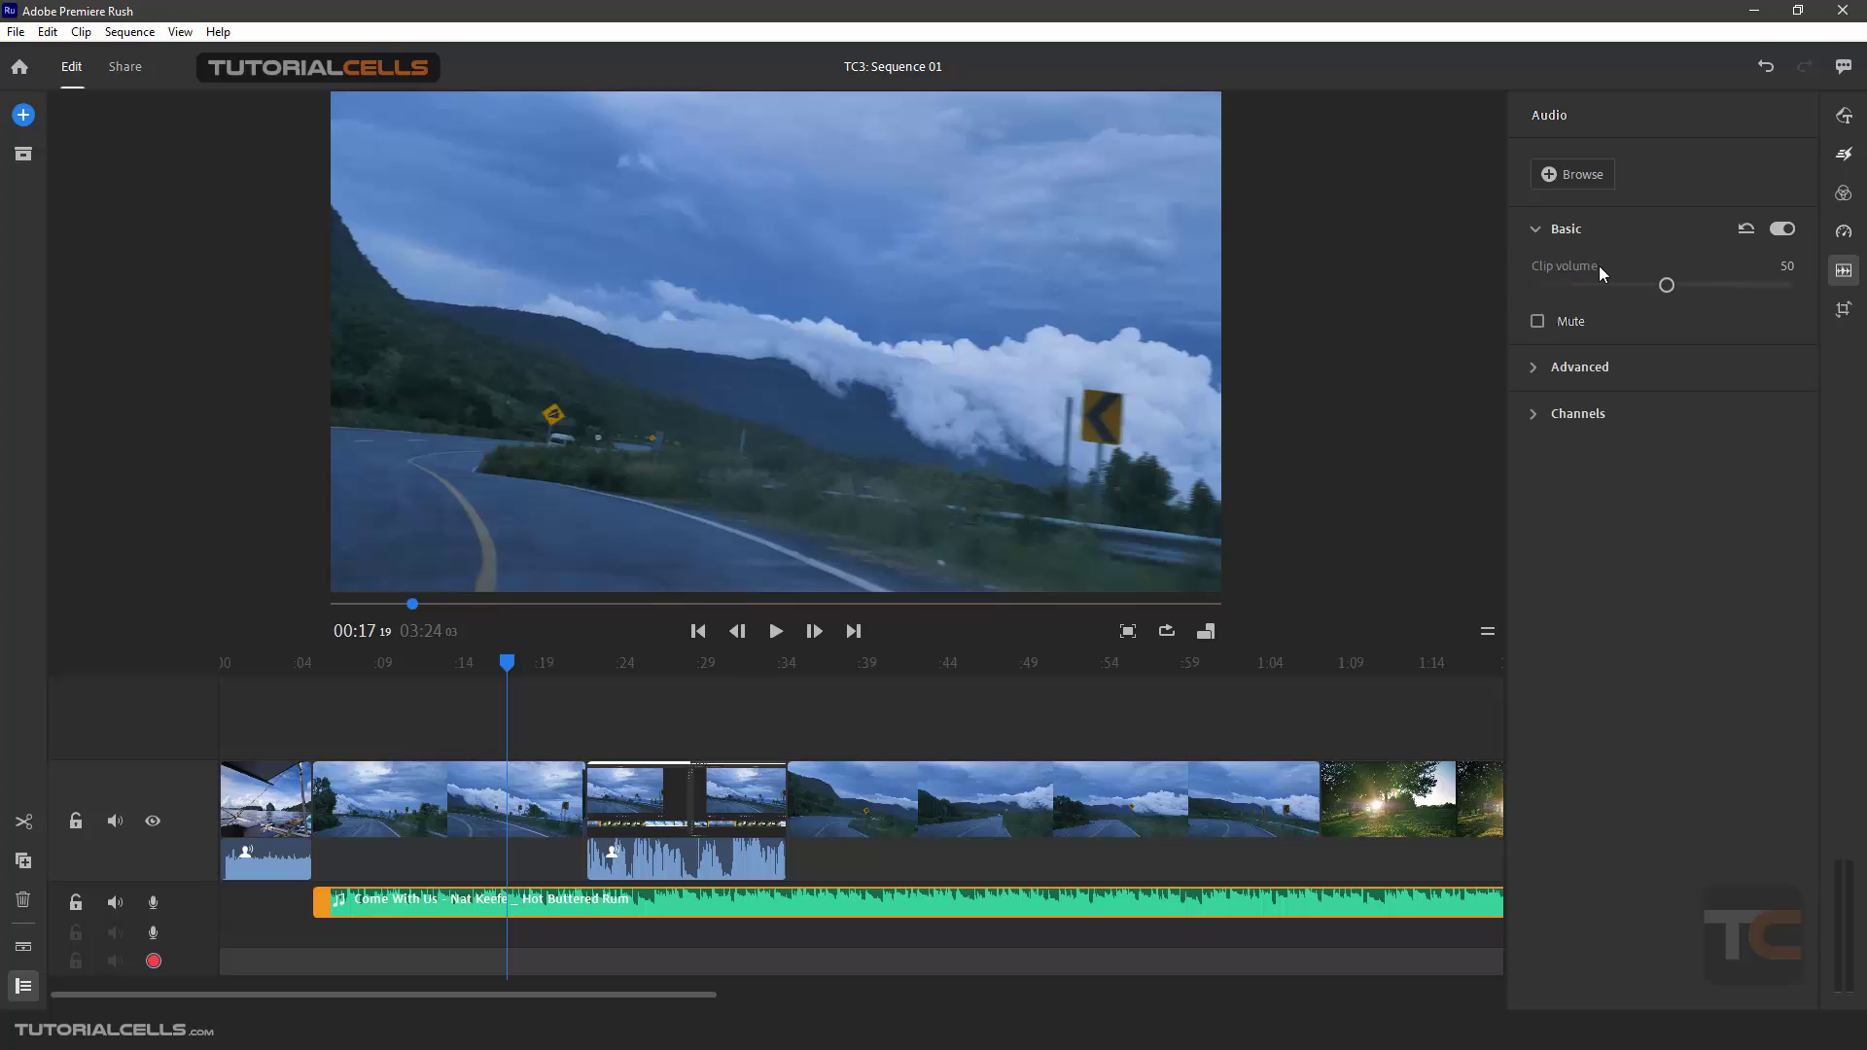
{"action": "left_click_drag", "start_coordinate": [1667, 284], "coordinate": [1623, 285]}
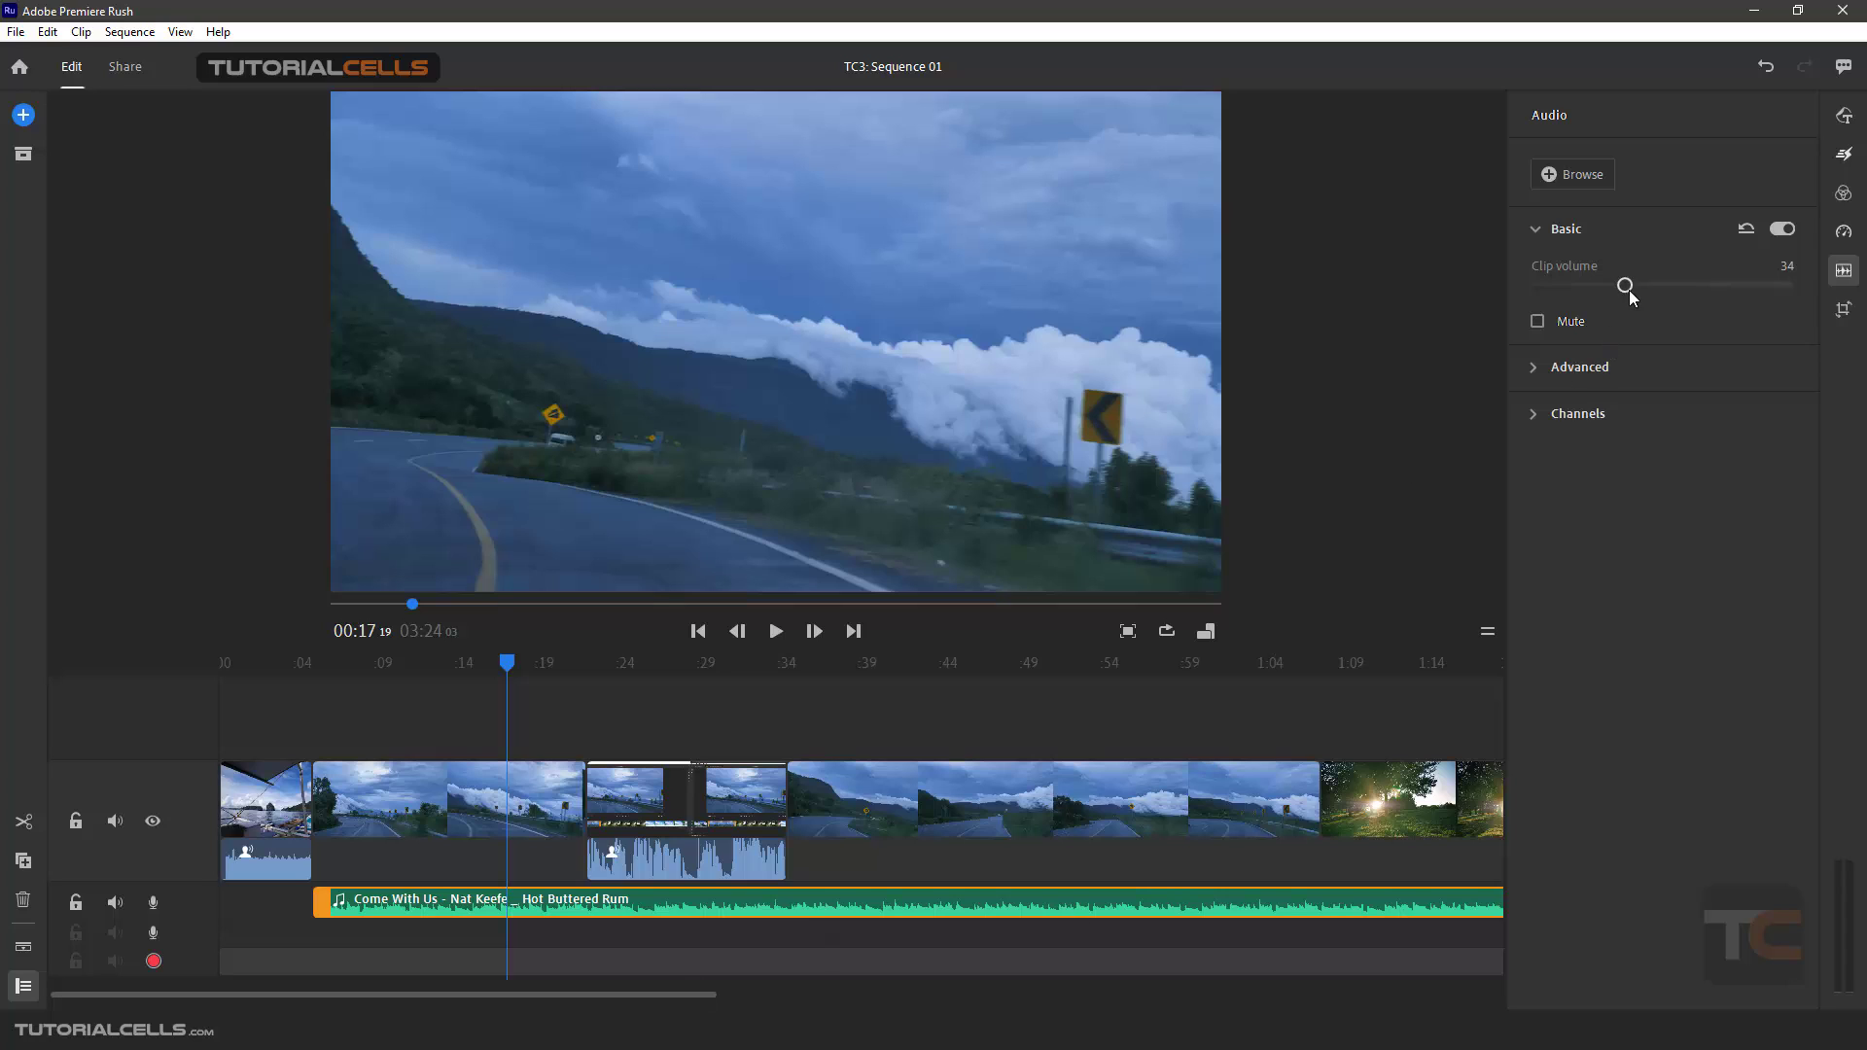
{"action": "left_click_drag", "start_coordinate": [1613, 289], "coordinate": [1643, 285]}
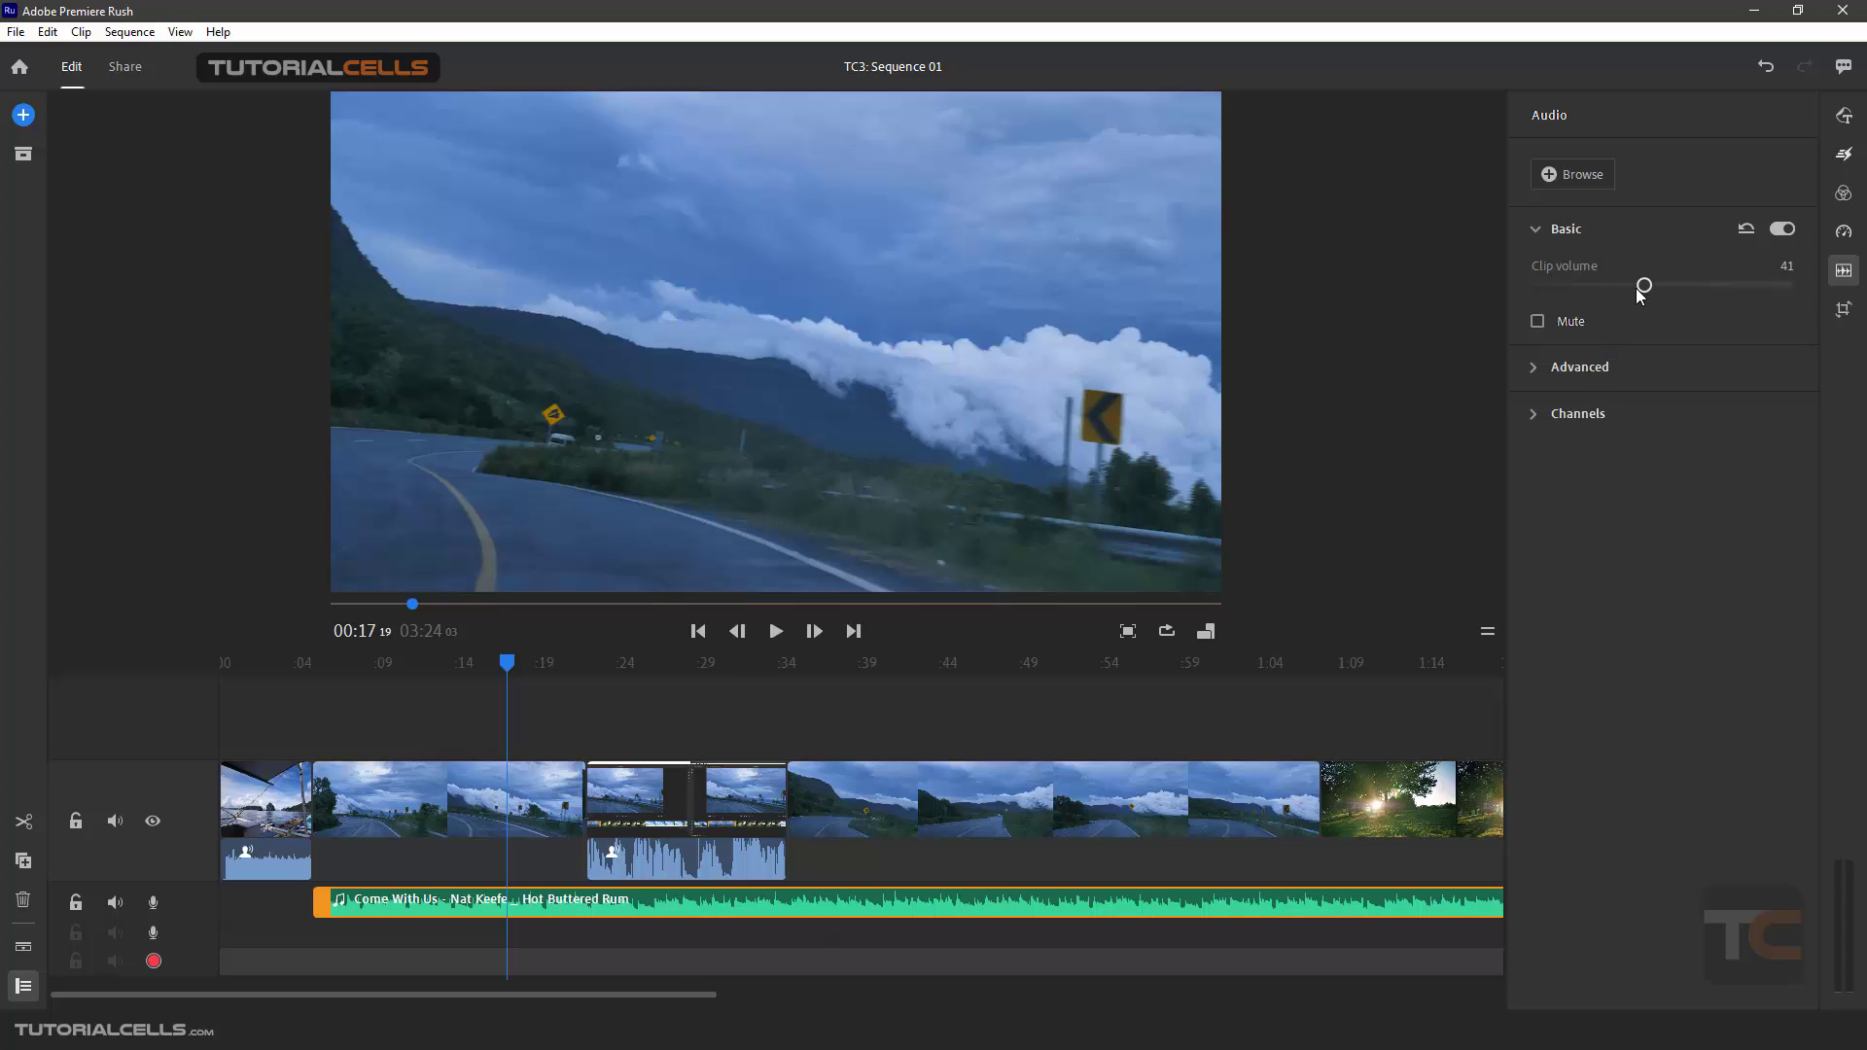
Step: Mute the music clip, unmute it again, and collapse the Basic audio settings
{"action": "left_click", "coordinate": [1539, 321]}
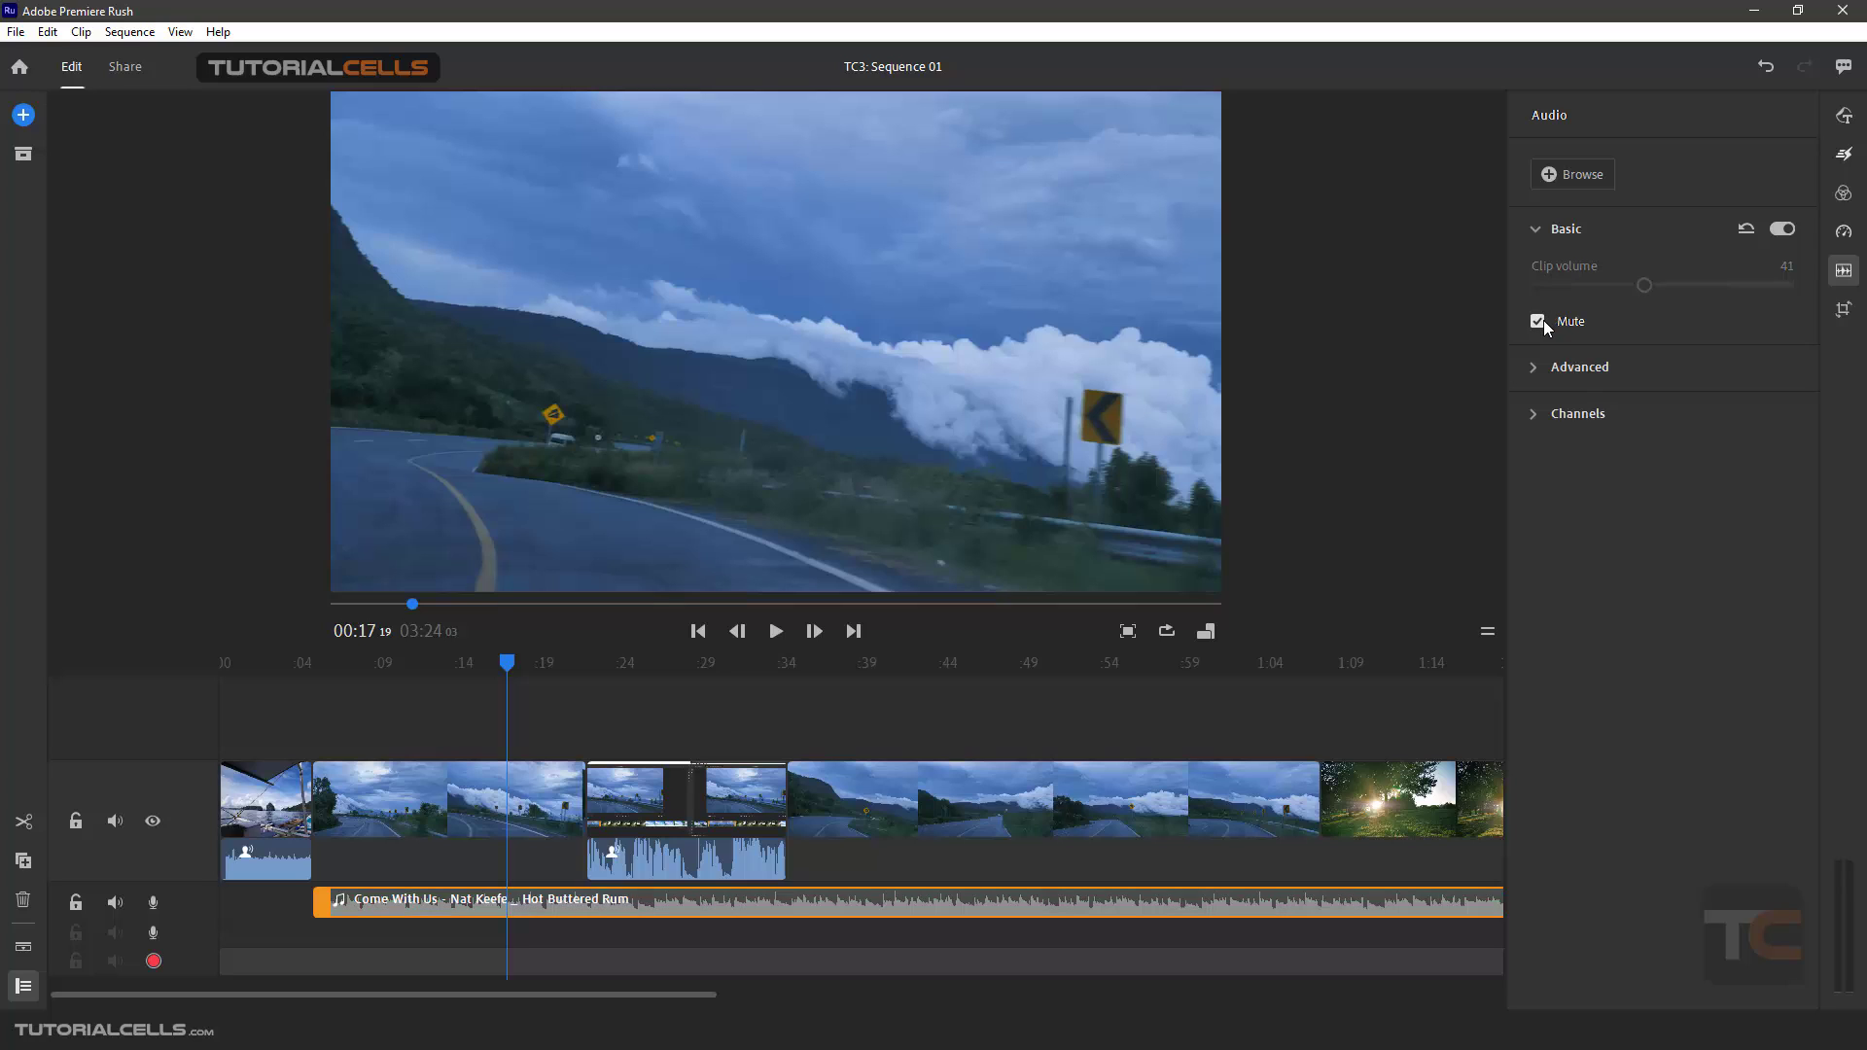
{"action": "left_click", "coordinate": [1539, 321]}
{"action": "left_click", "coordinate": [1536, 230]}
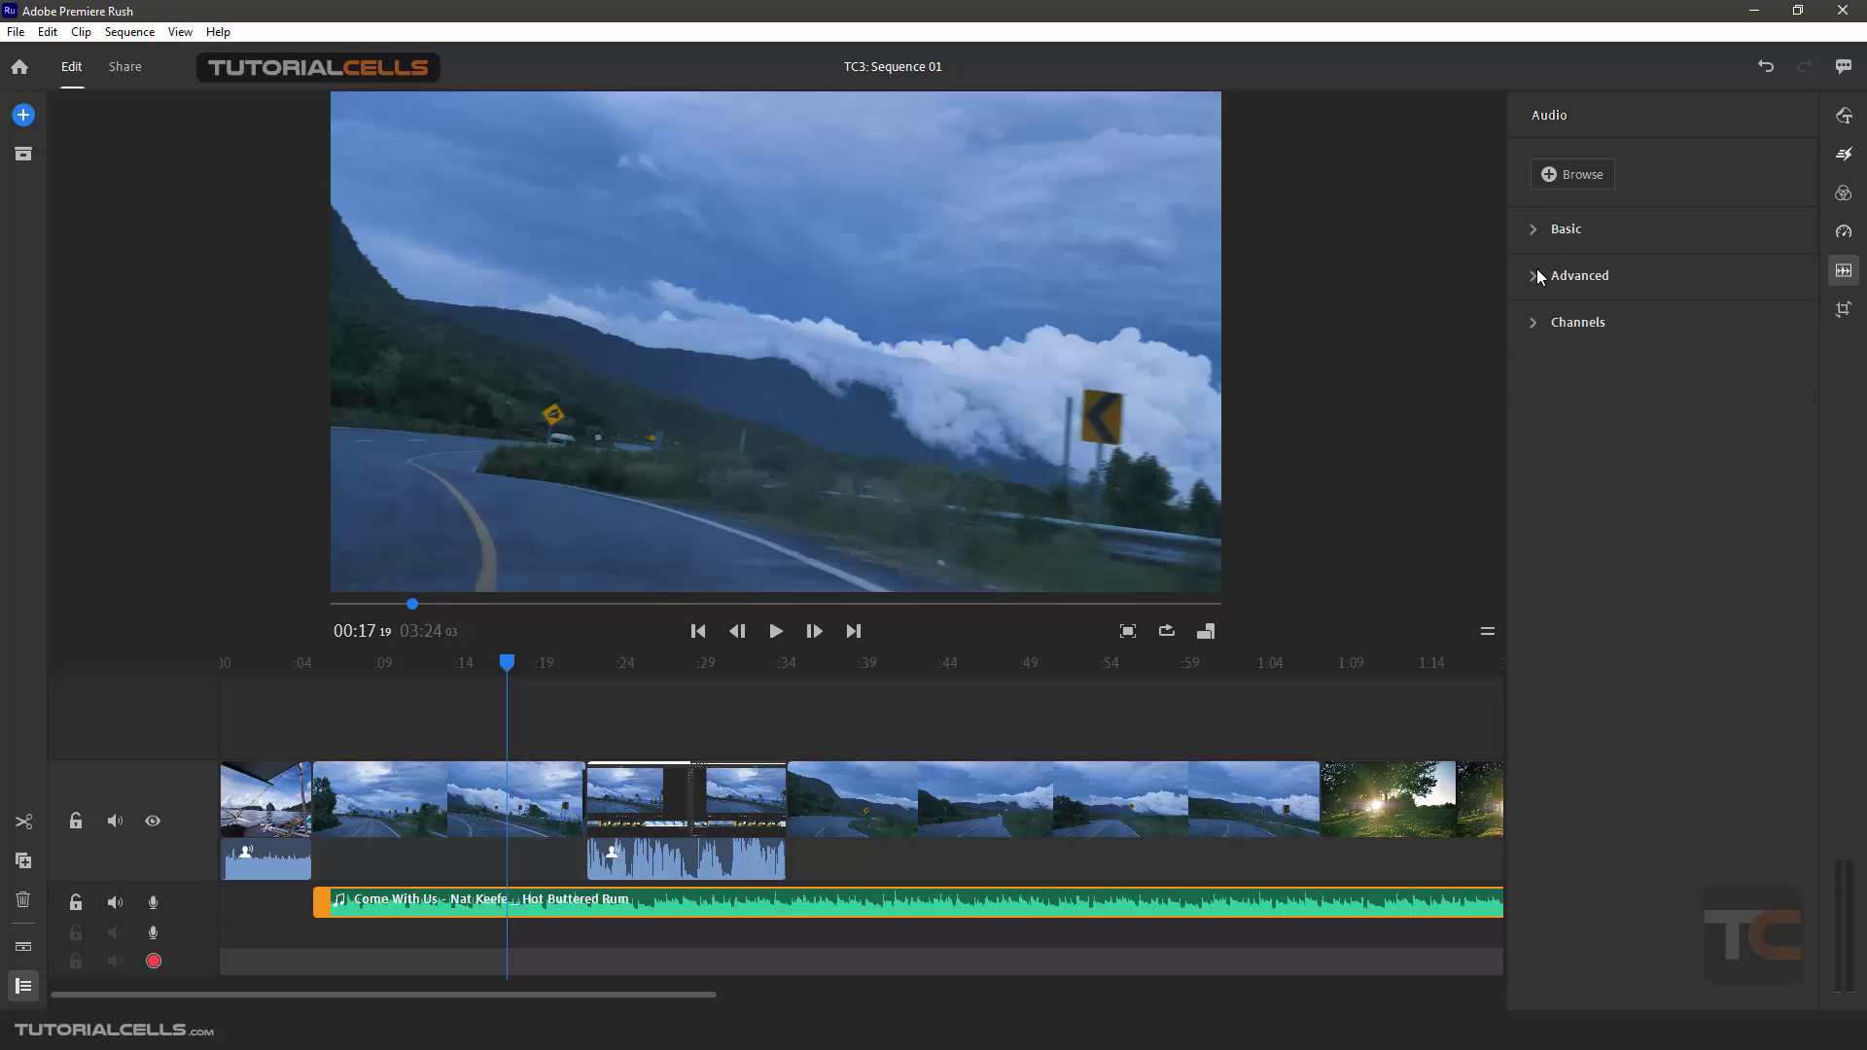
Step: Examine the Advanced audio settings of the music clip and of the voice clip above it
{"action": "left_click", "coordinate": [1537, 276]}
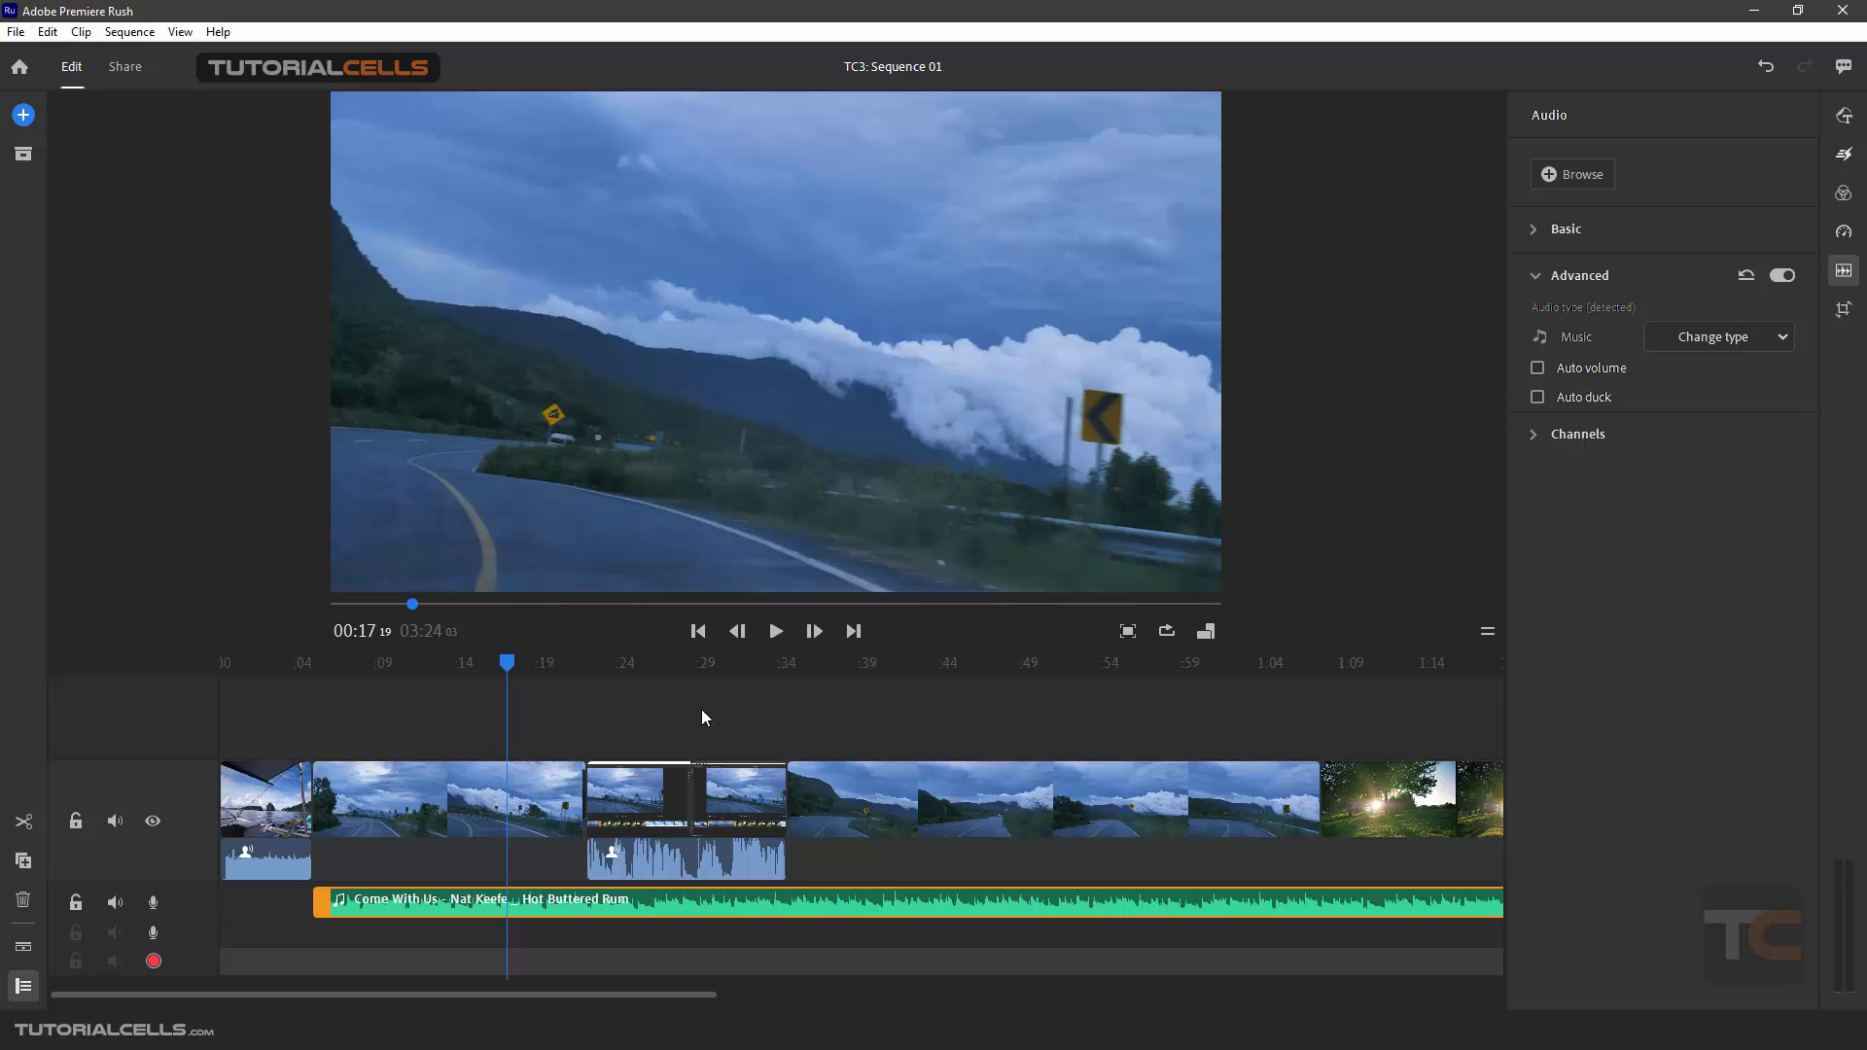
{"action": "left_click_drag", "start_coordinate": [509, 670], "coordinate": [568, 670]}
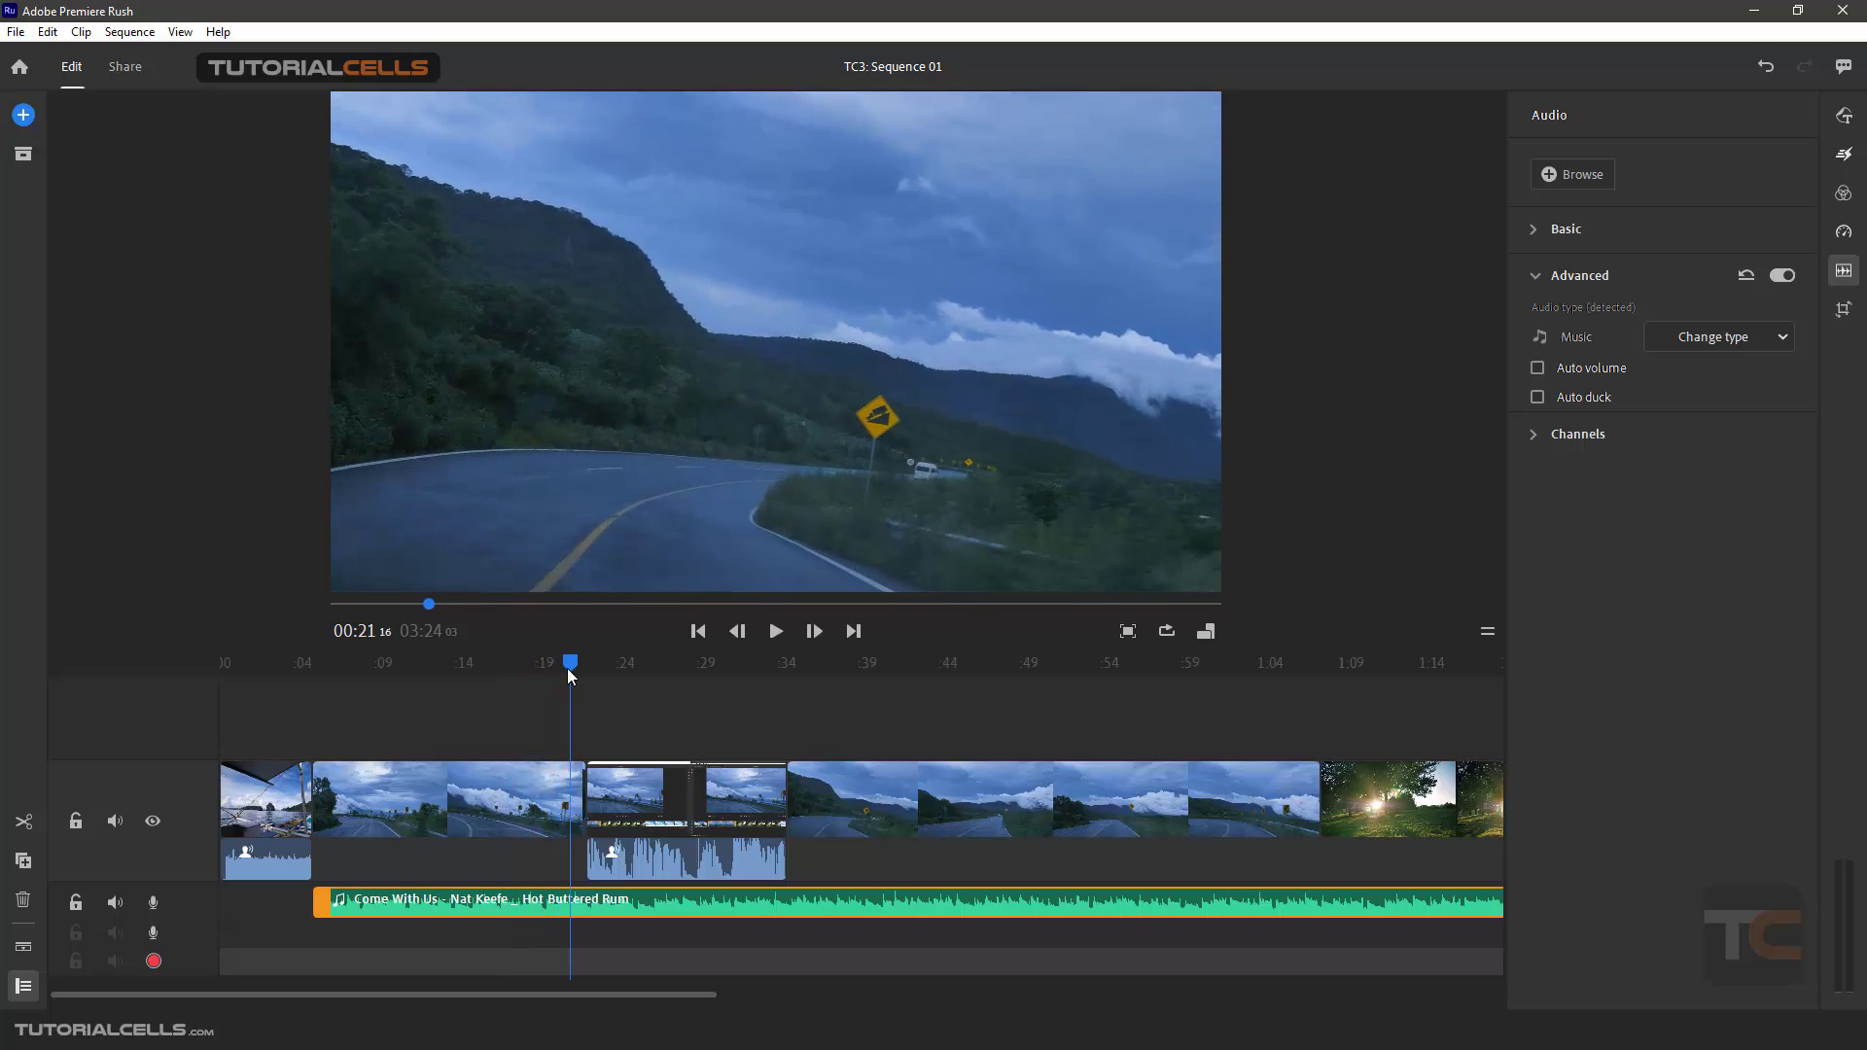
{"action": "left_click", "coordinate": [658, 790]}
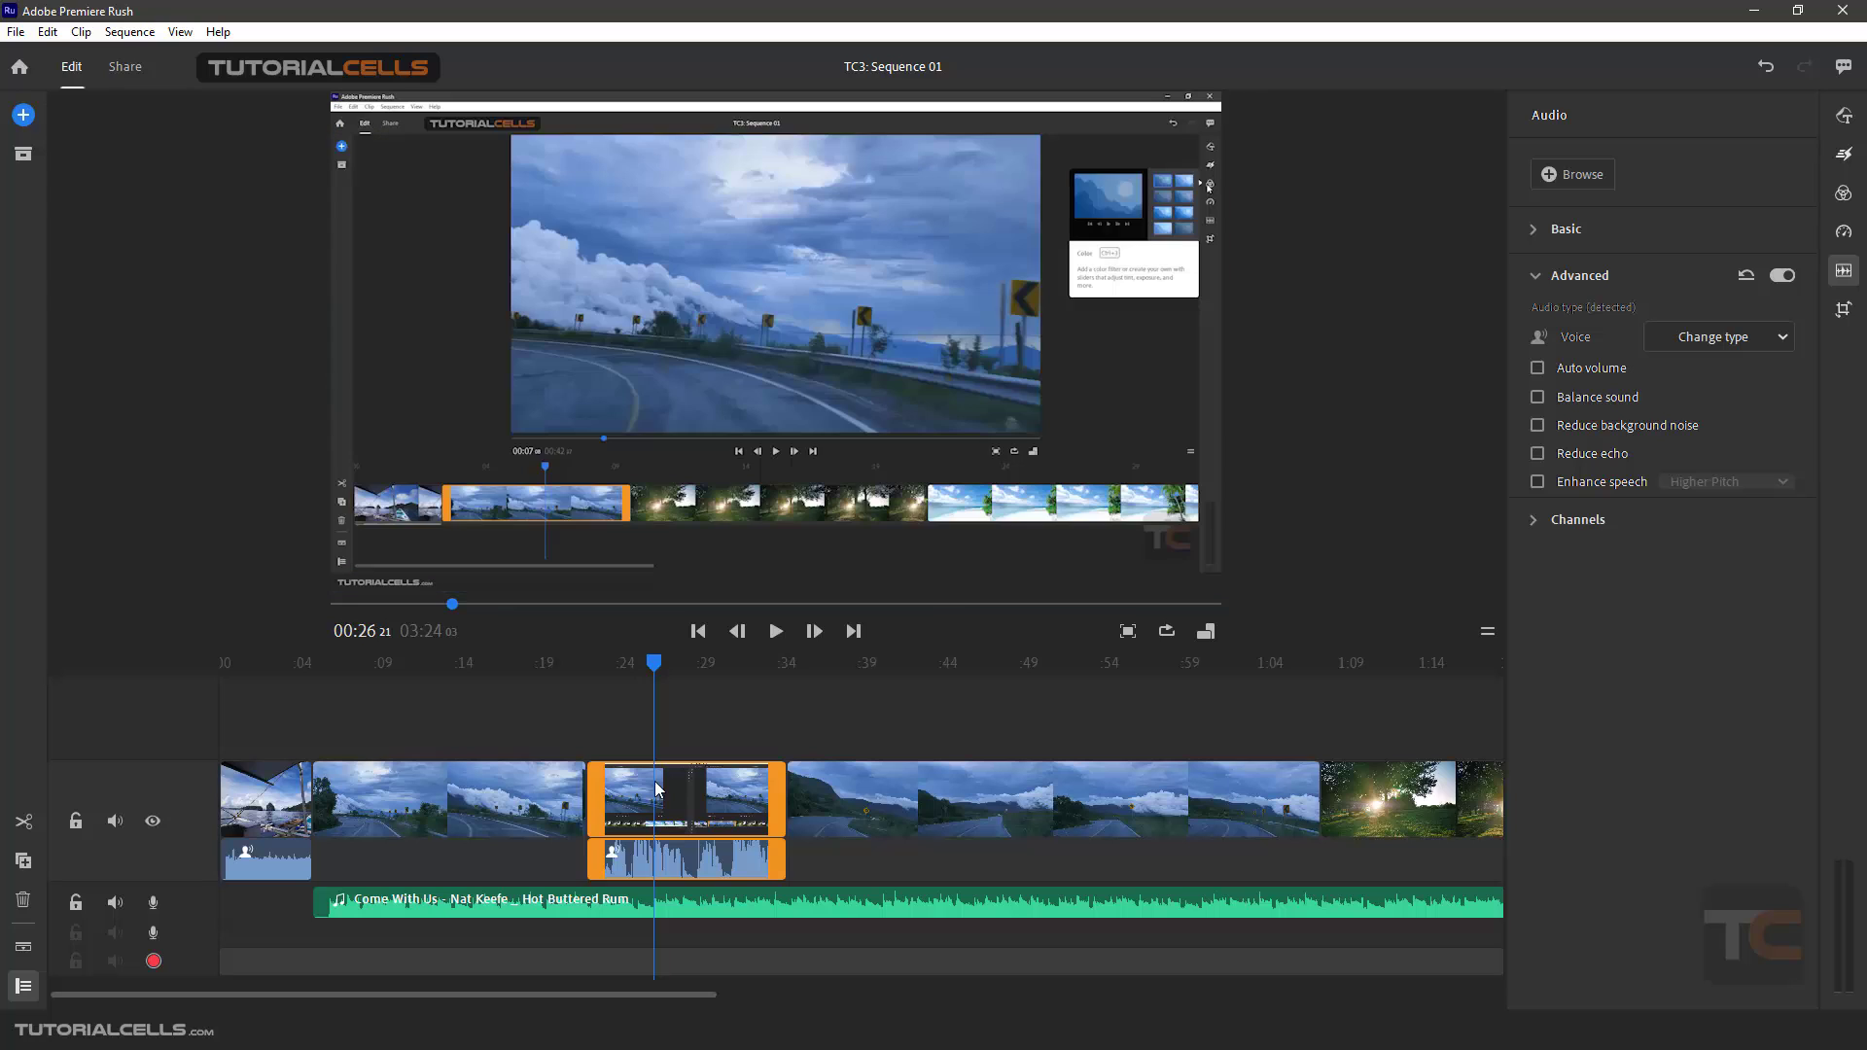
{"action": "left_click_drag", "start_coordinate": [654, 669], "coordinate": [616, 669]}
Step: Mute the music clip and play the sequence from about 22 seconds to hear the voice clip alone
{"action": "left_click", "coordinate": [769, 902]}
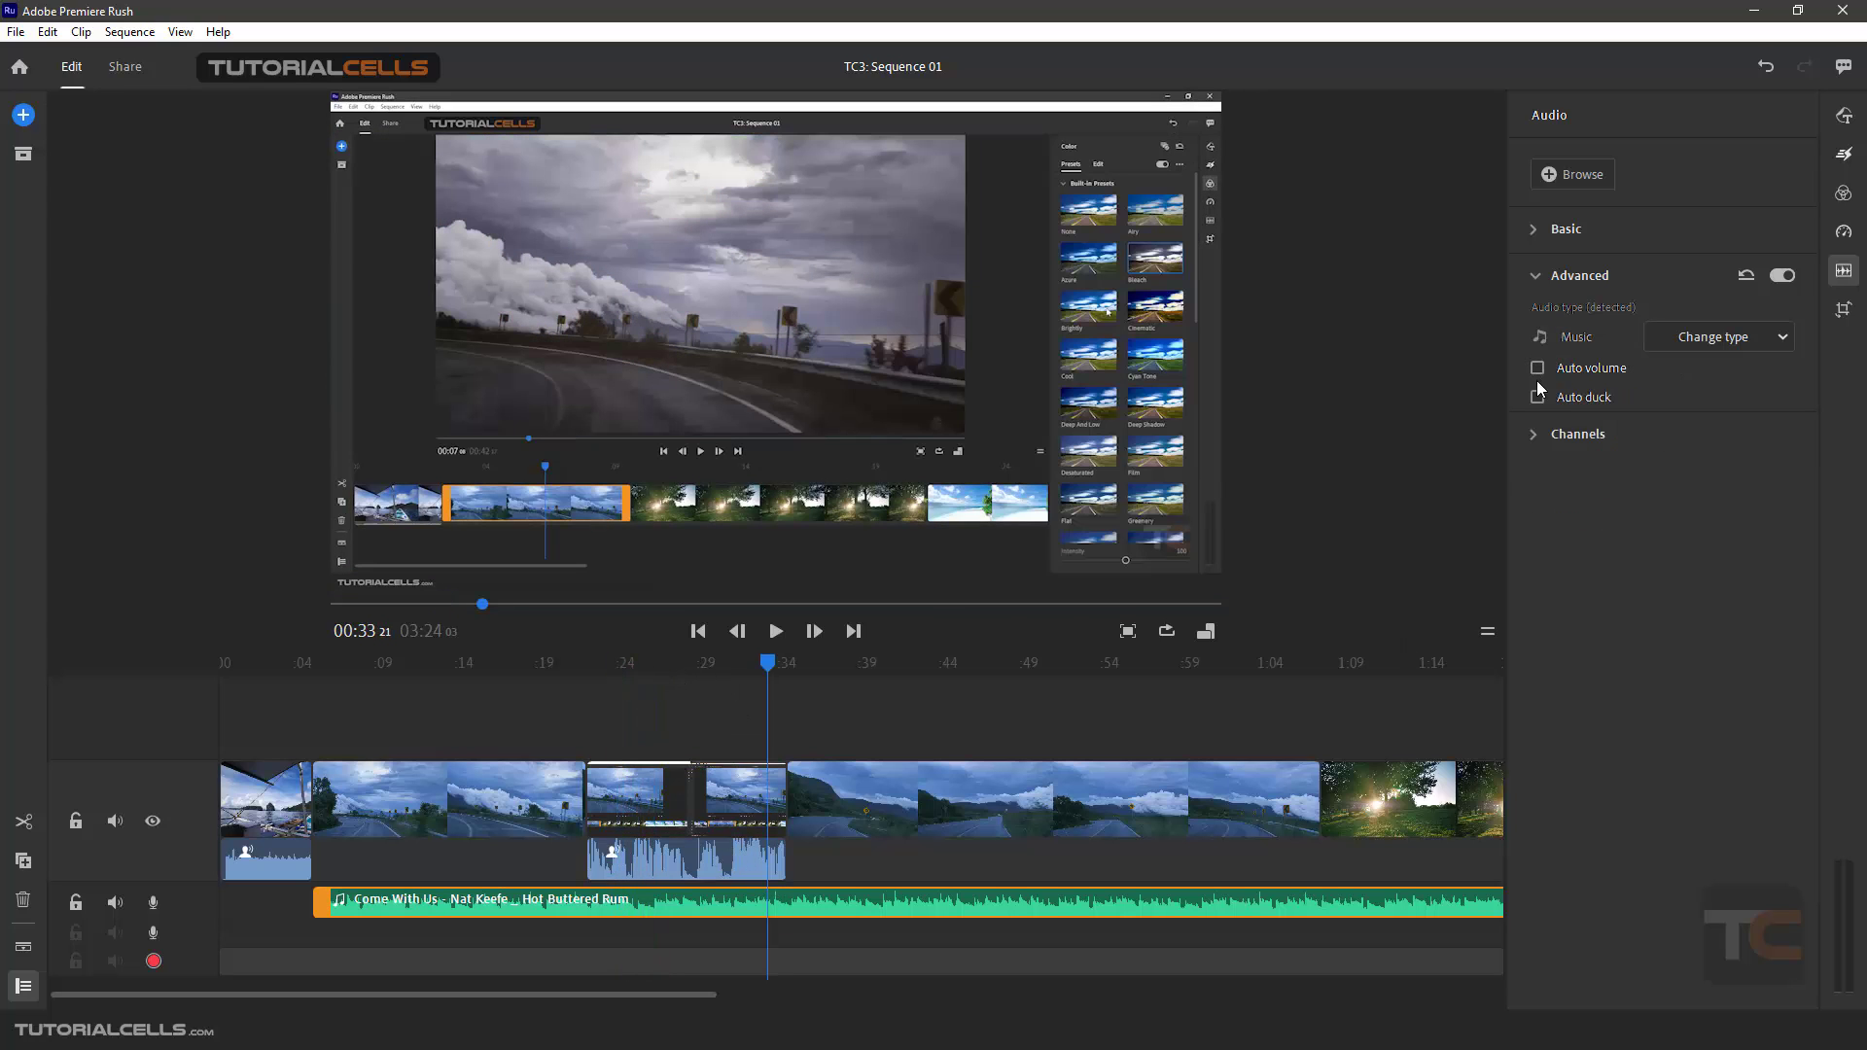
{"action": "left_click", "coordinate": [1533, 252]}
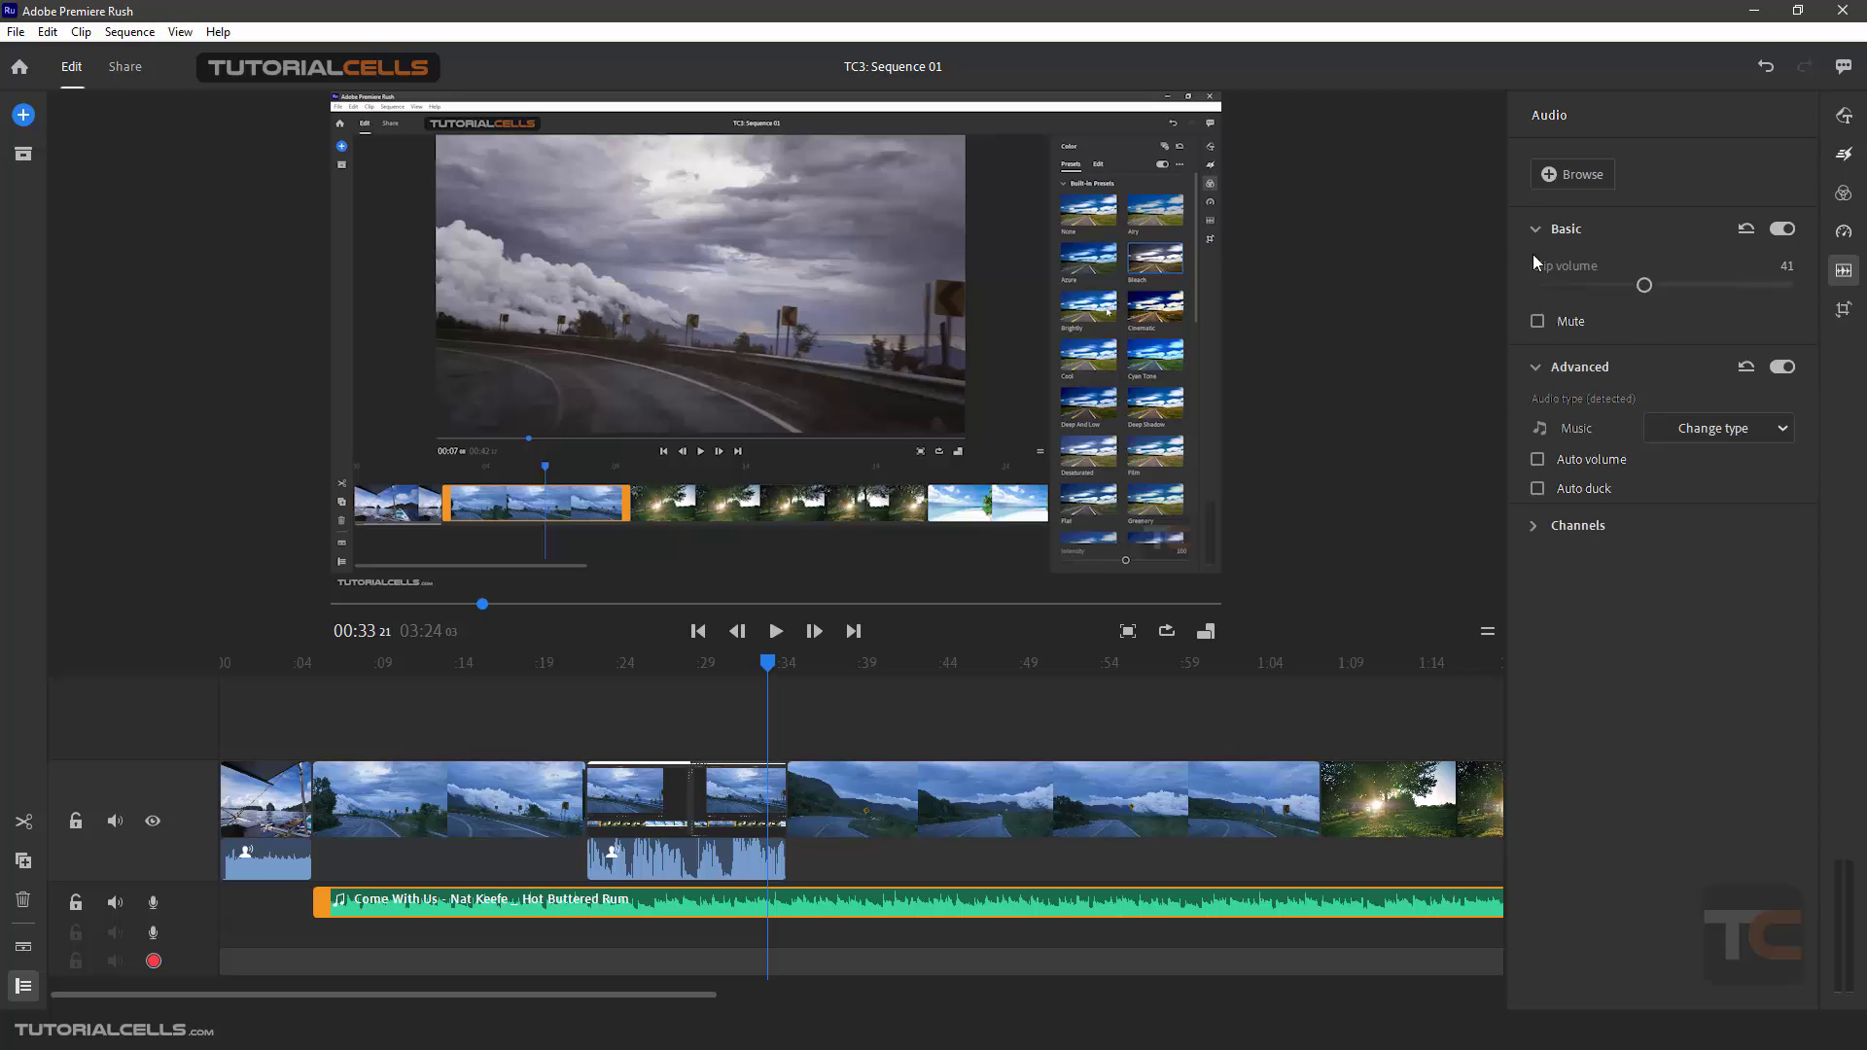
{"action": "left_click", "coordinate": [1537, 322]}
{"action": "left_click_drag", "start_coordinate": [768, 673], "coordinate": [594, 712]}
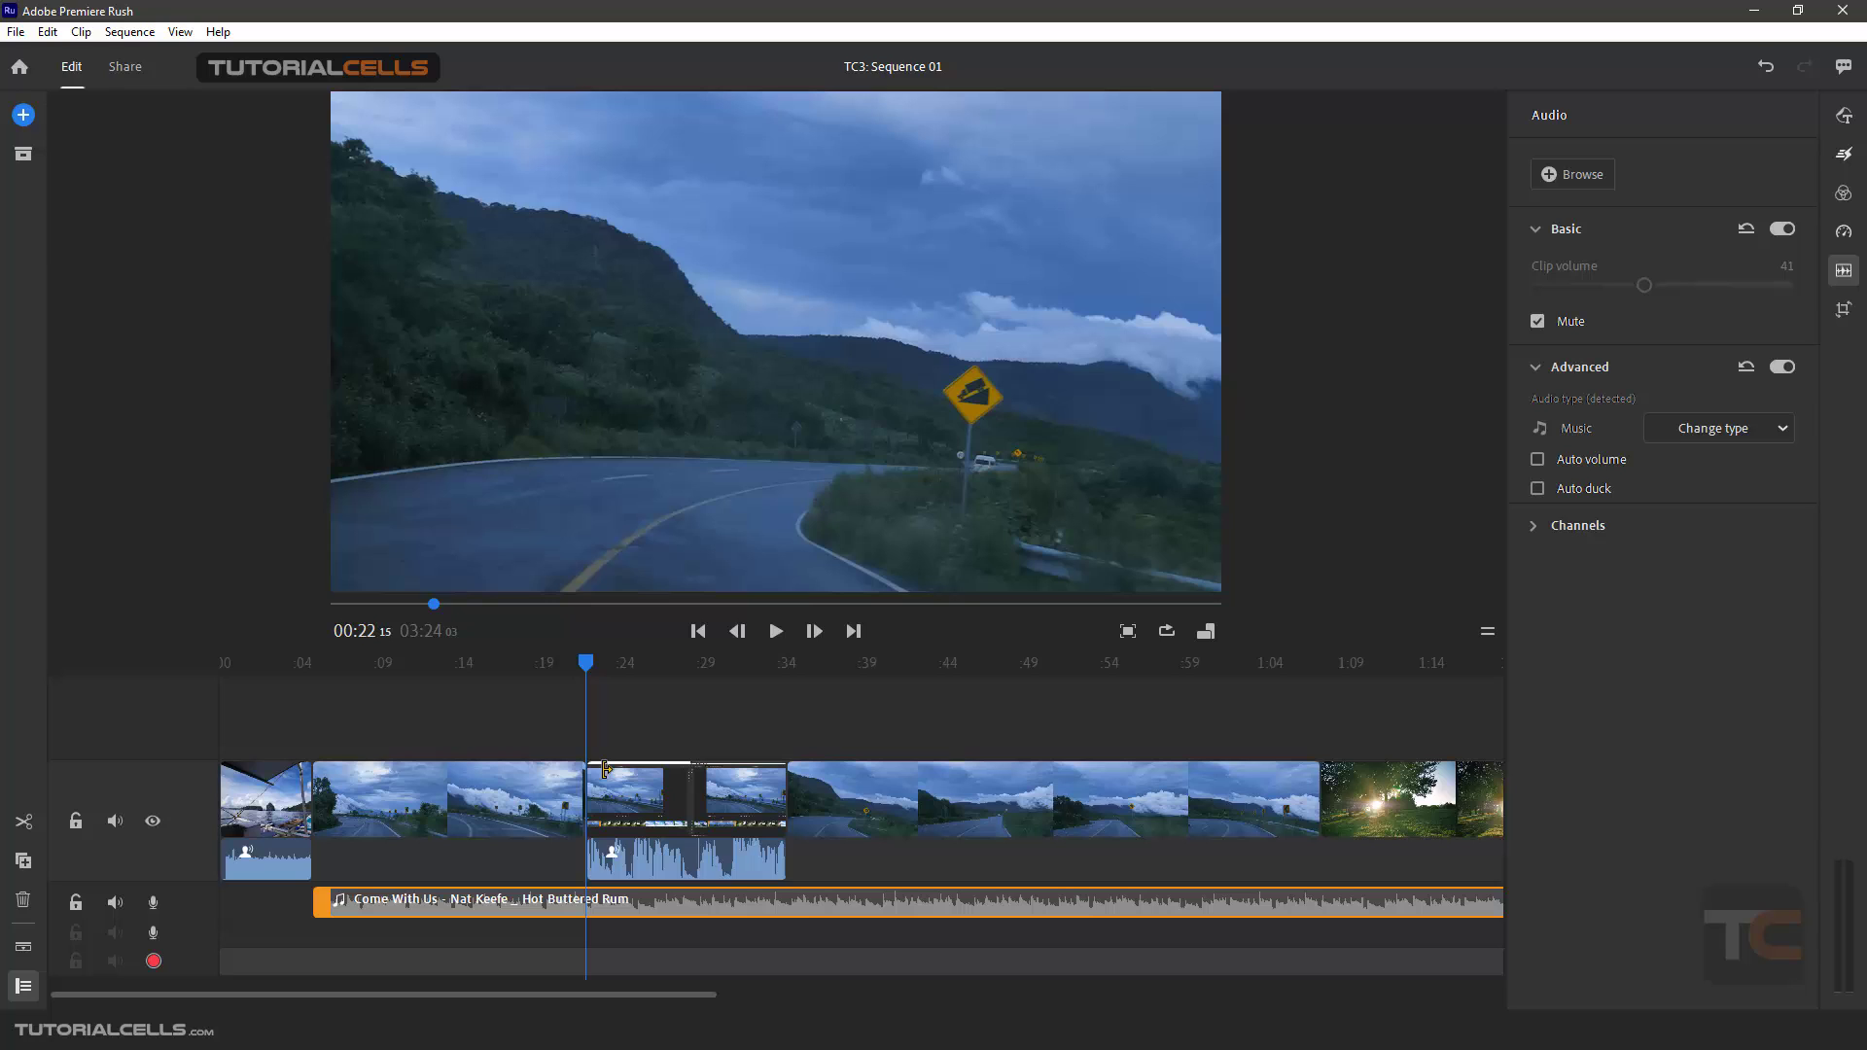
{"action": "key", "text": "space"}
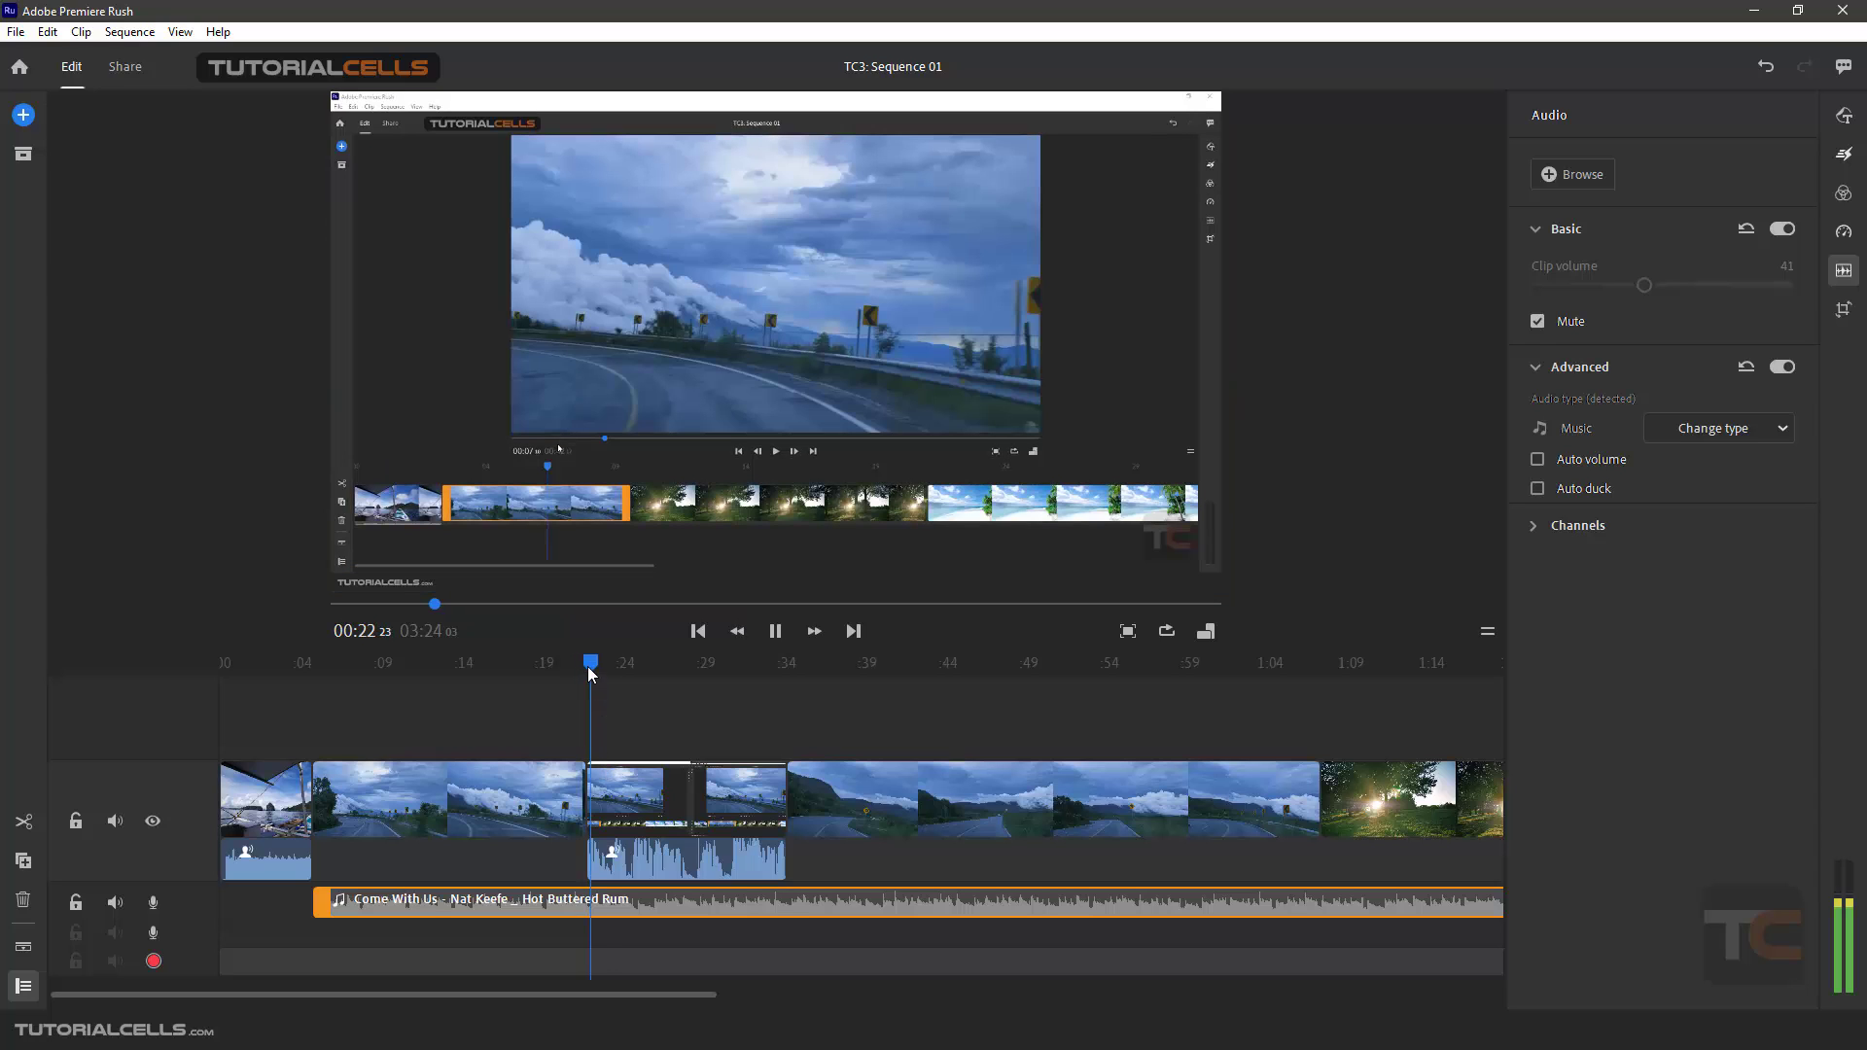
{"action": "key", "text": "space"}
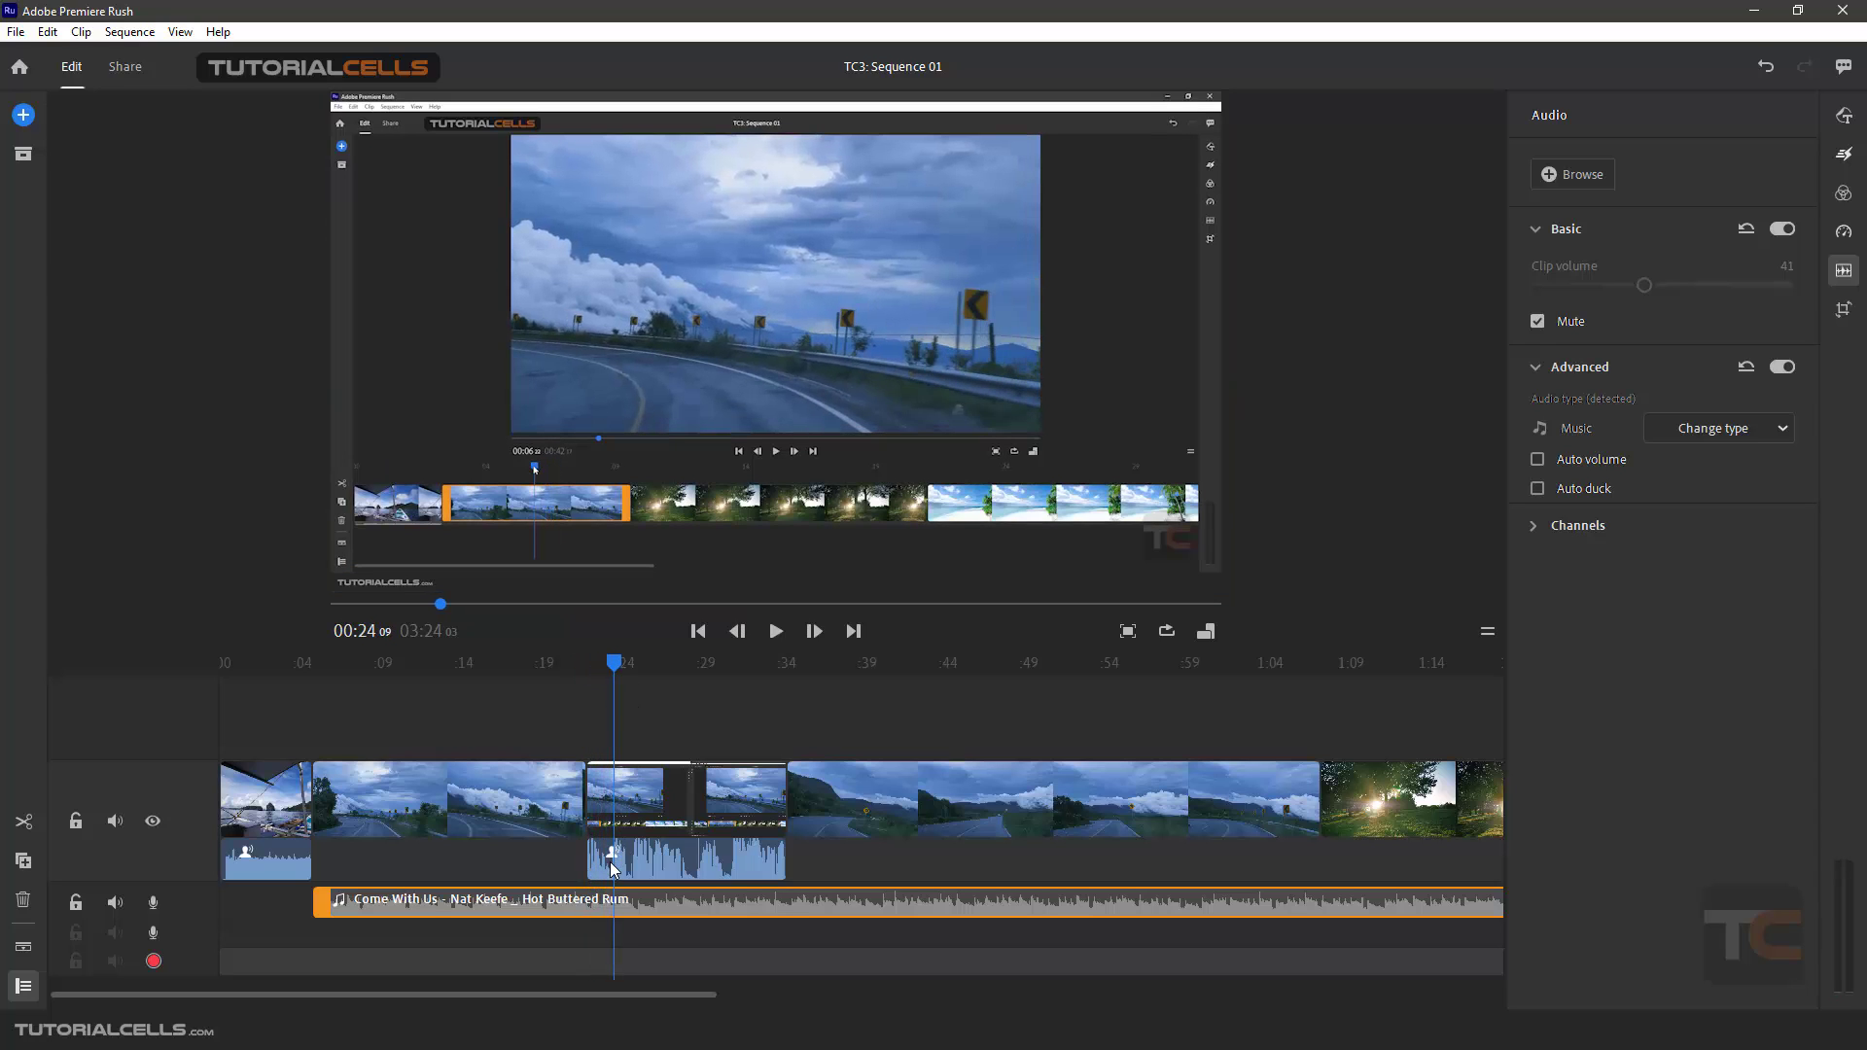
{"action": "left_click_drag", "start_coordinate": [613, 675], "coordinate": [628, 667]}
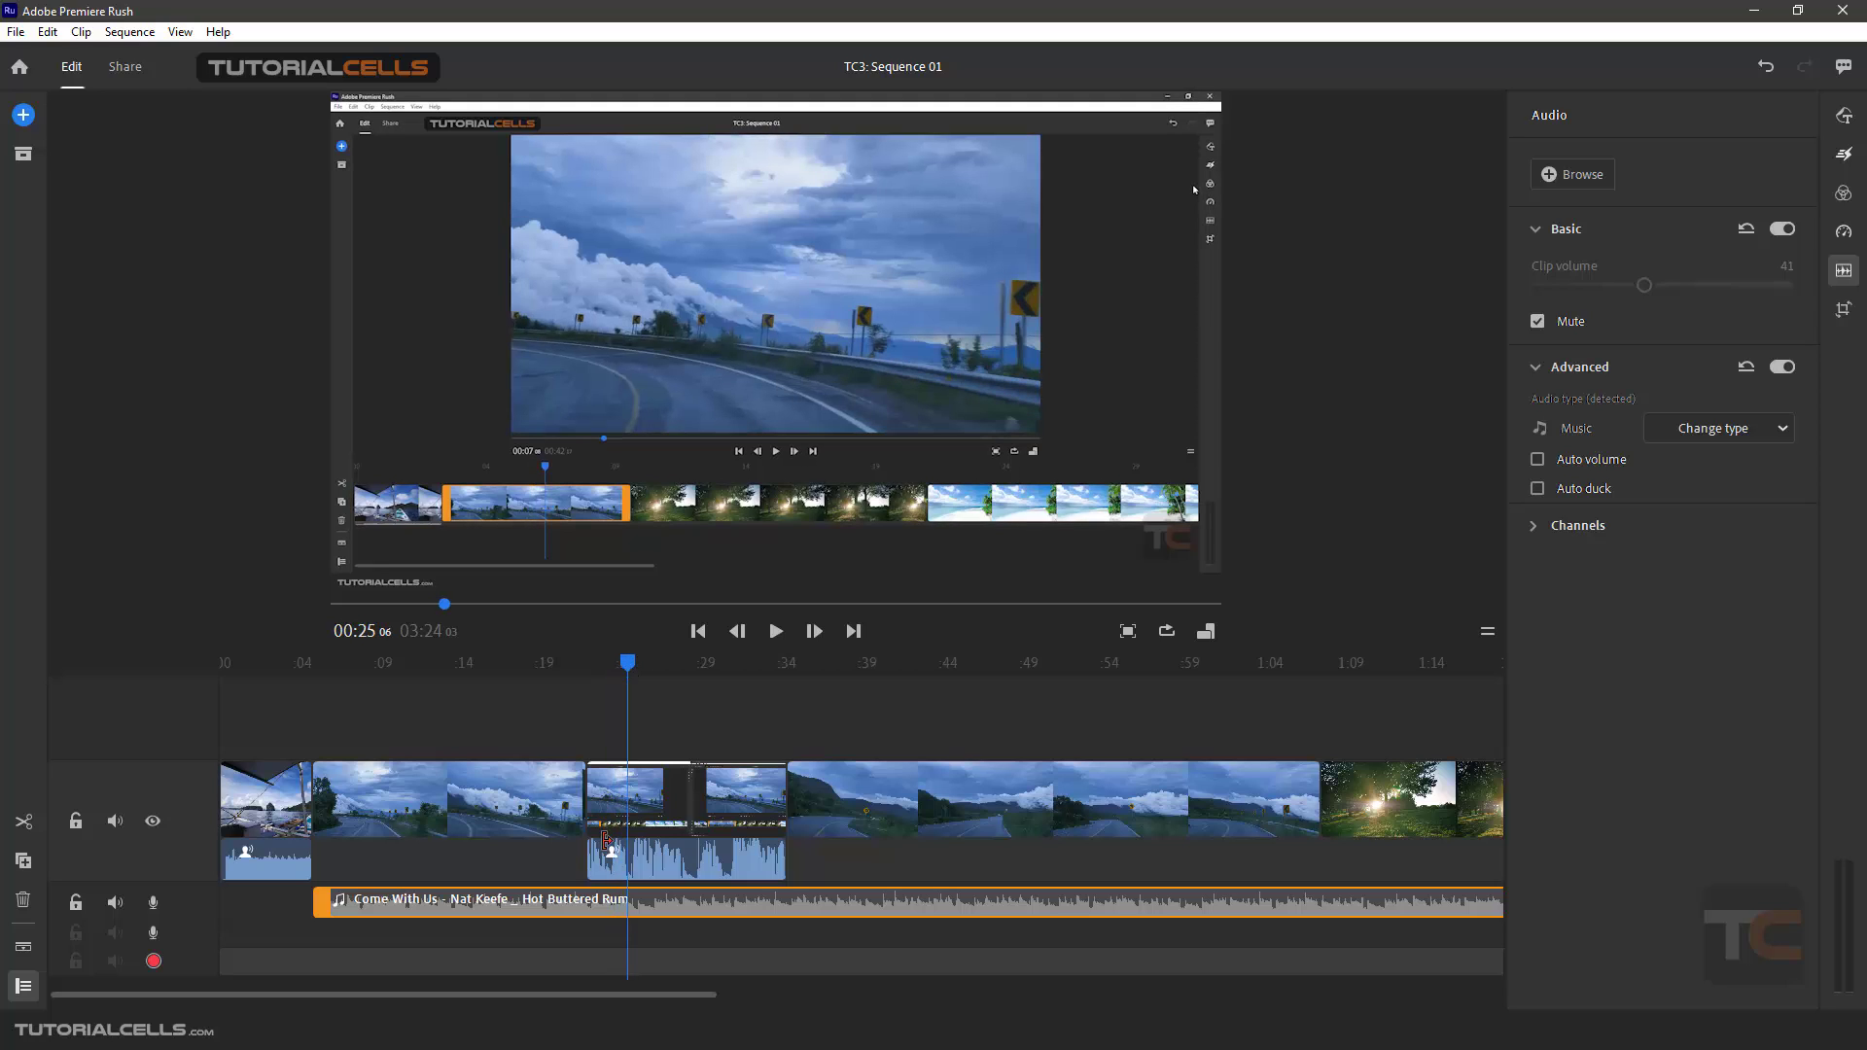
Step: Set the audio type of the screen-recording clip with narration to Voice
{"action": "left_click", "coordinate": [613, 863]}
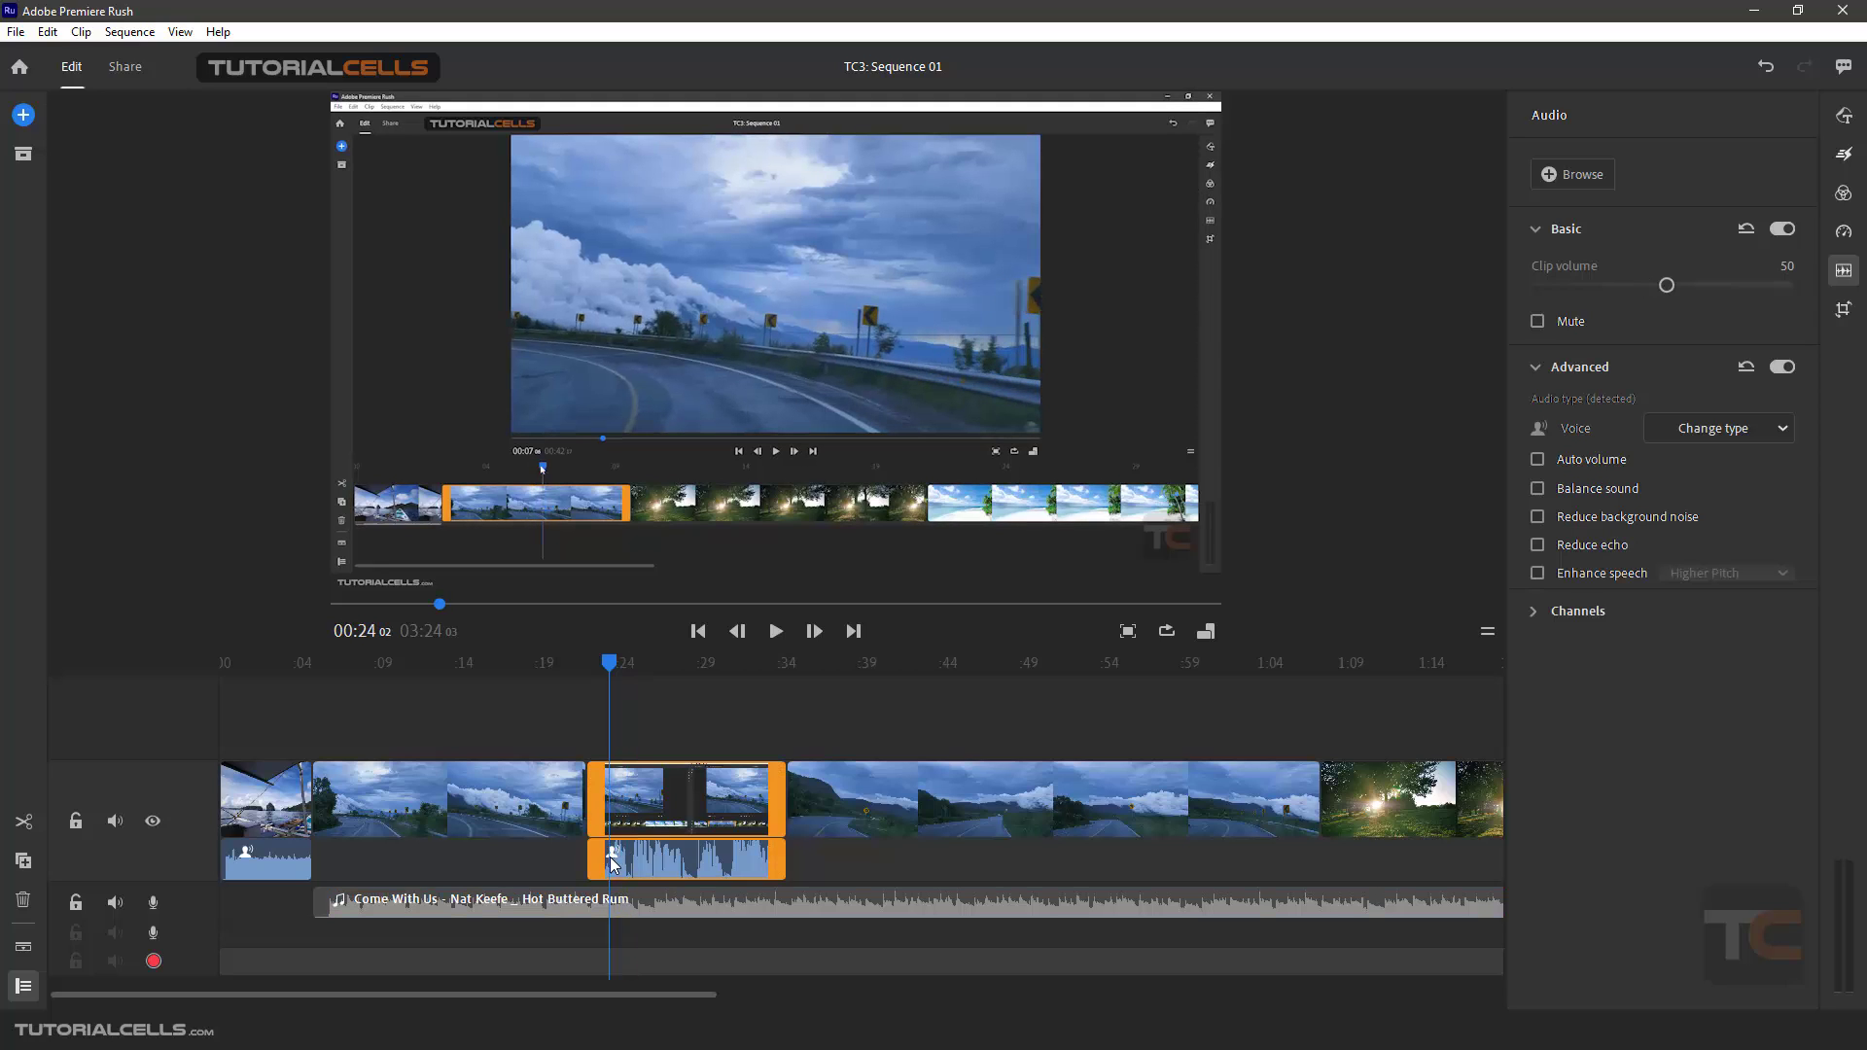
{"action": "left_click", "coordinate": [1736, 433]}
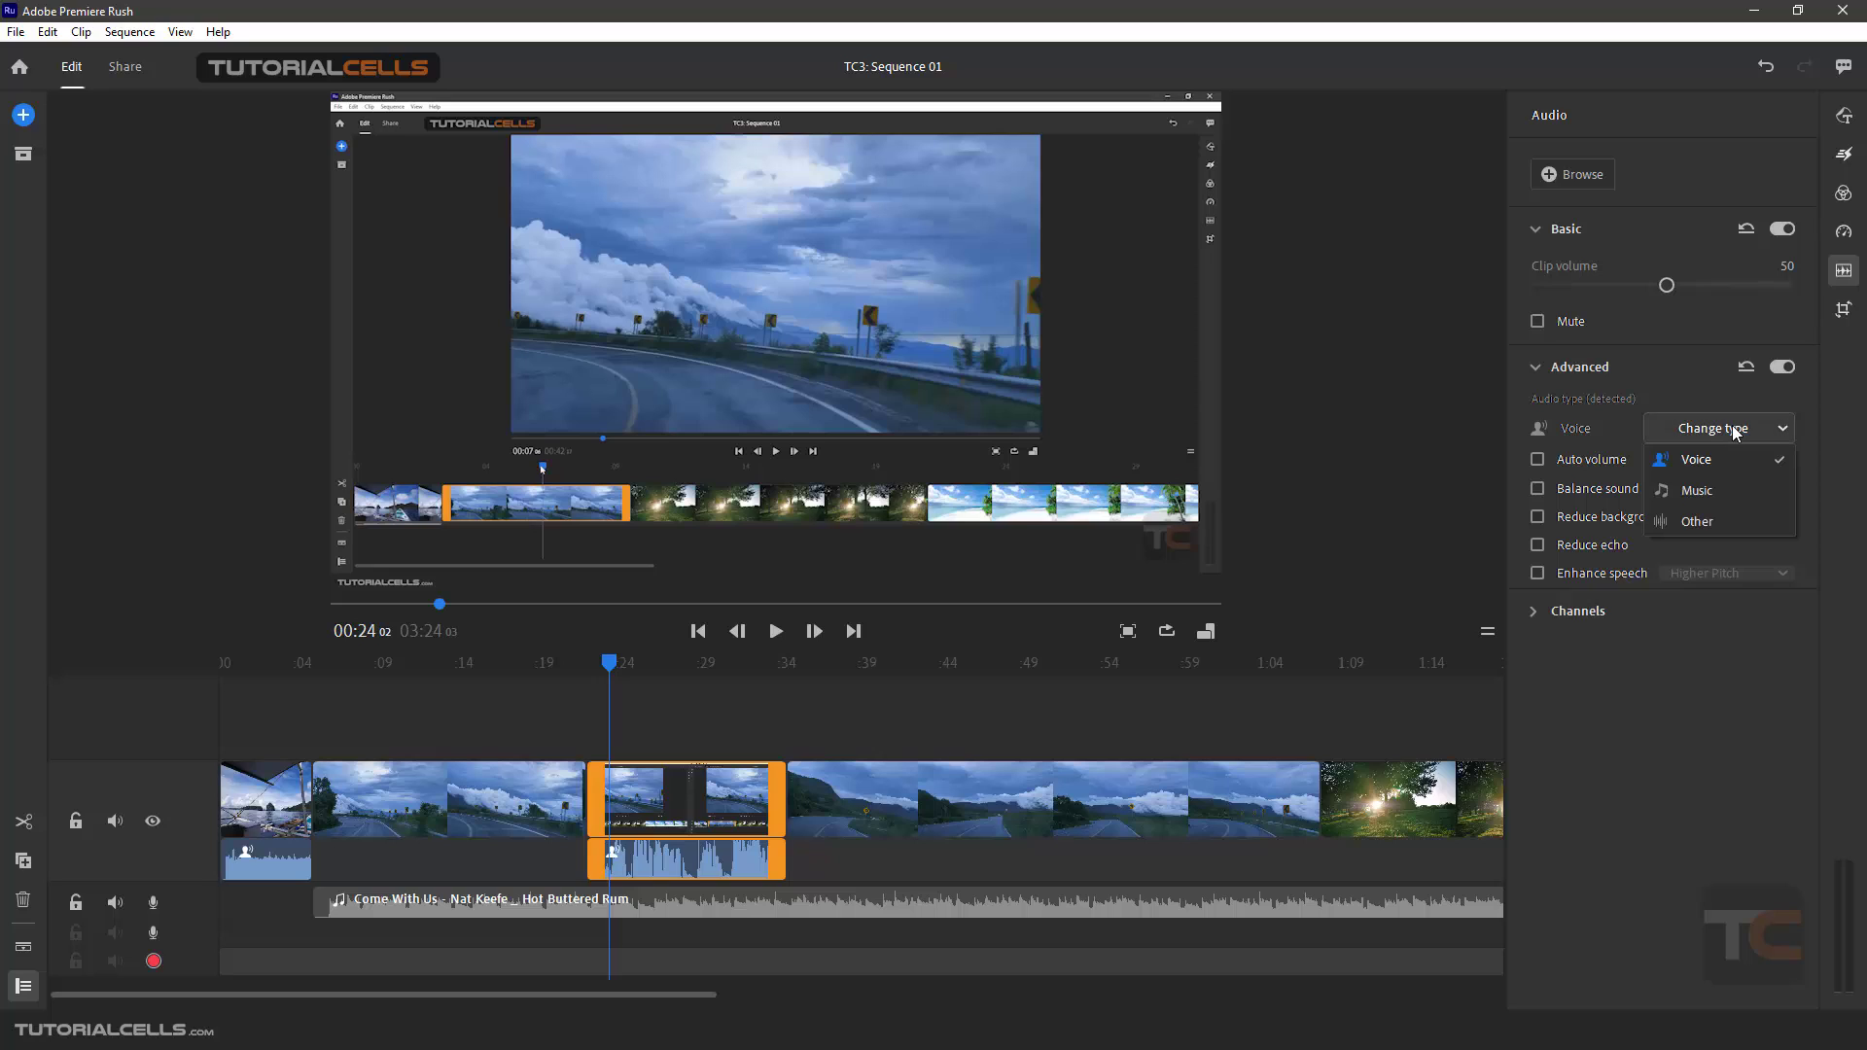
{"action": "left_click", "coordinate": [1699, 465]}
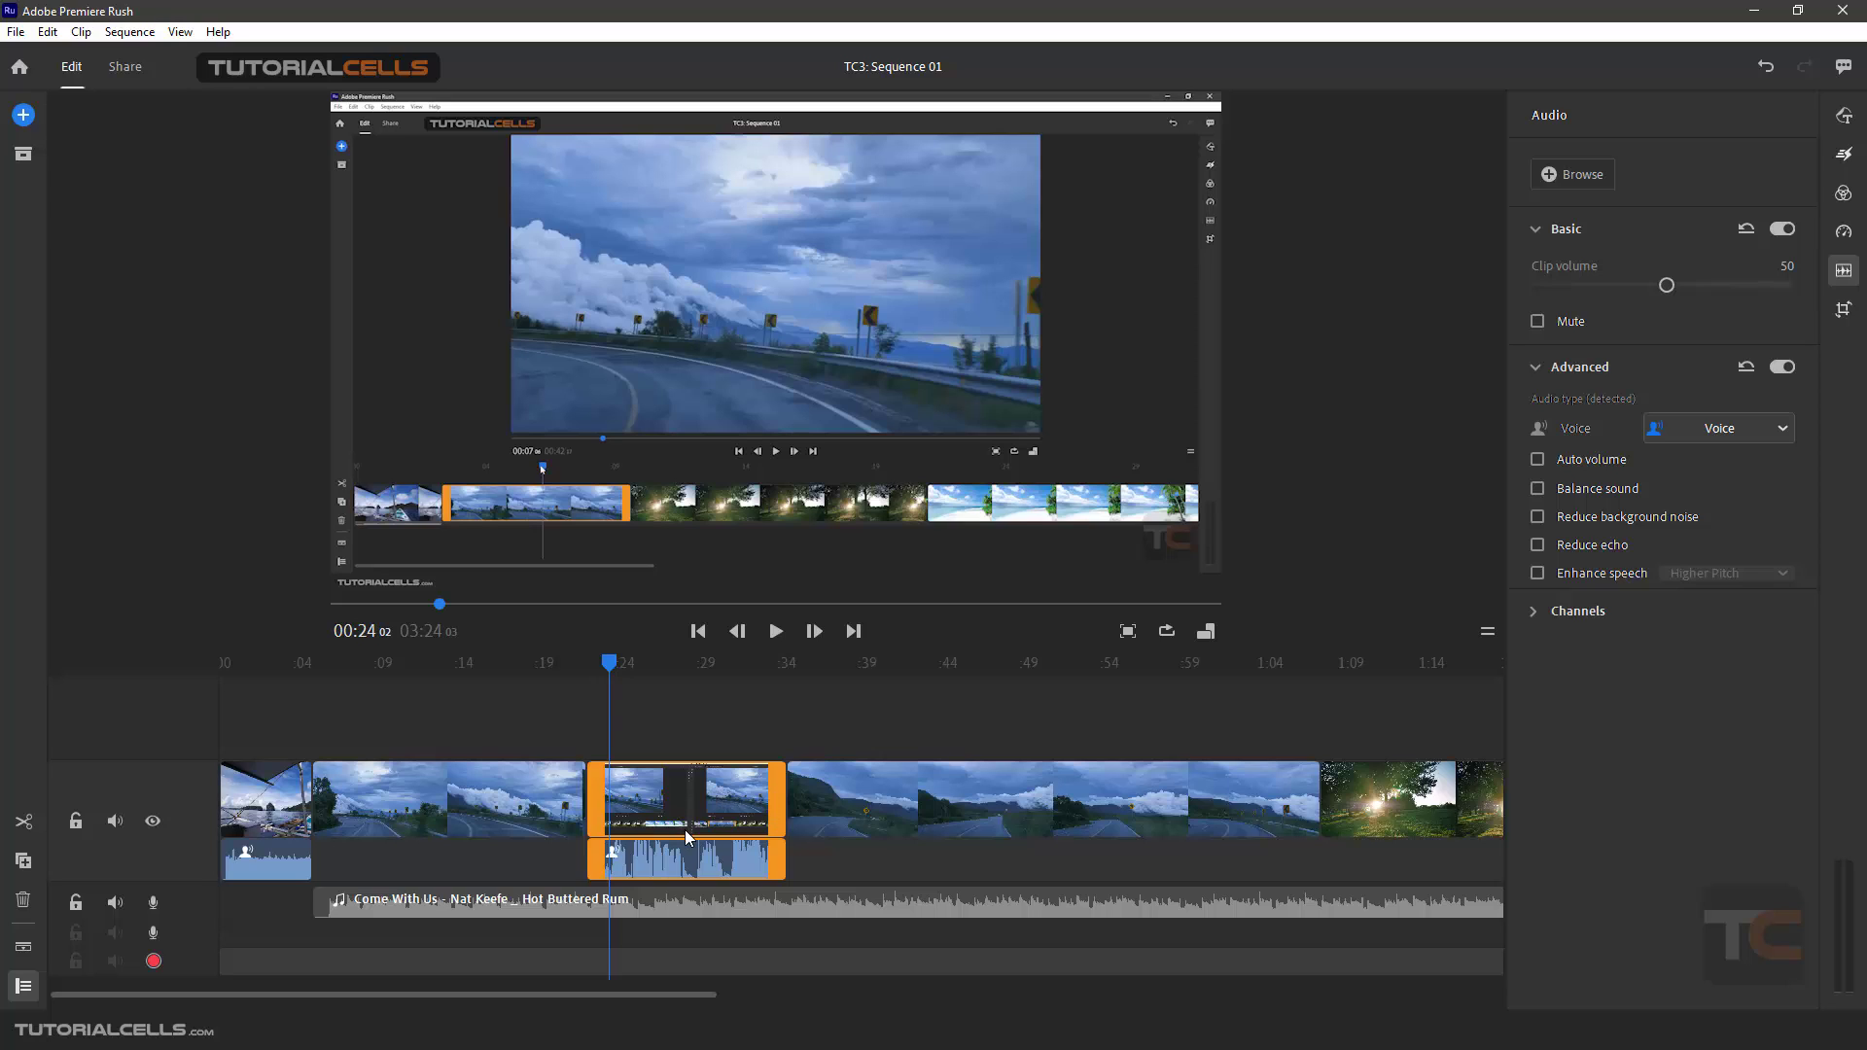
Step: Unmute the music clip and play the sequence from about 22 seconds to hear music and voice together
{"action": "left_click", "coordinate": [685, 893]}
{"action": "left_click", "coordinate": [1538, 321]}
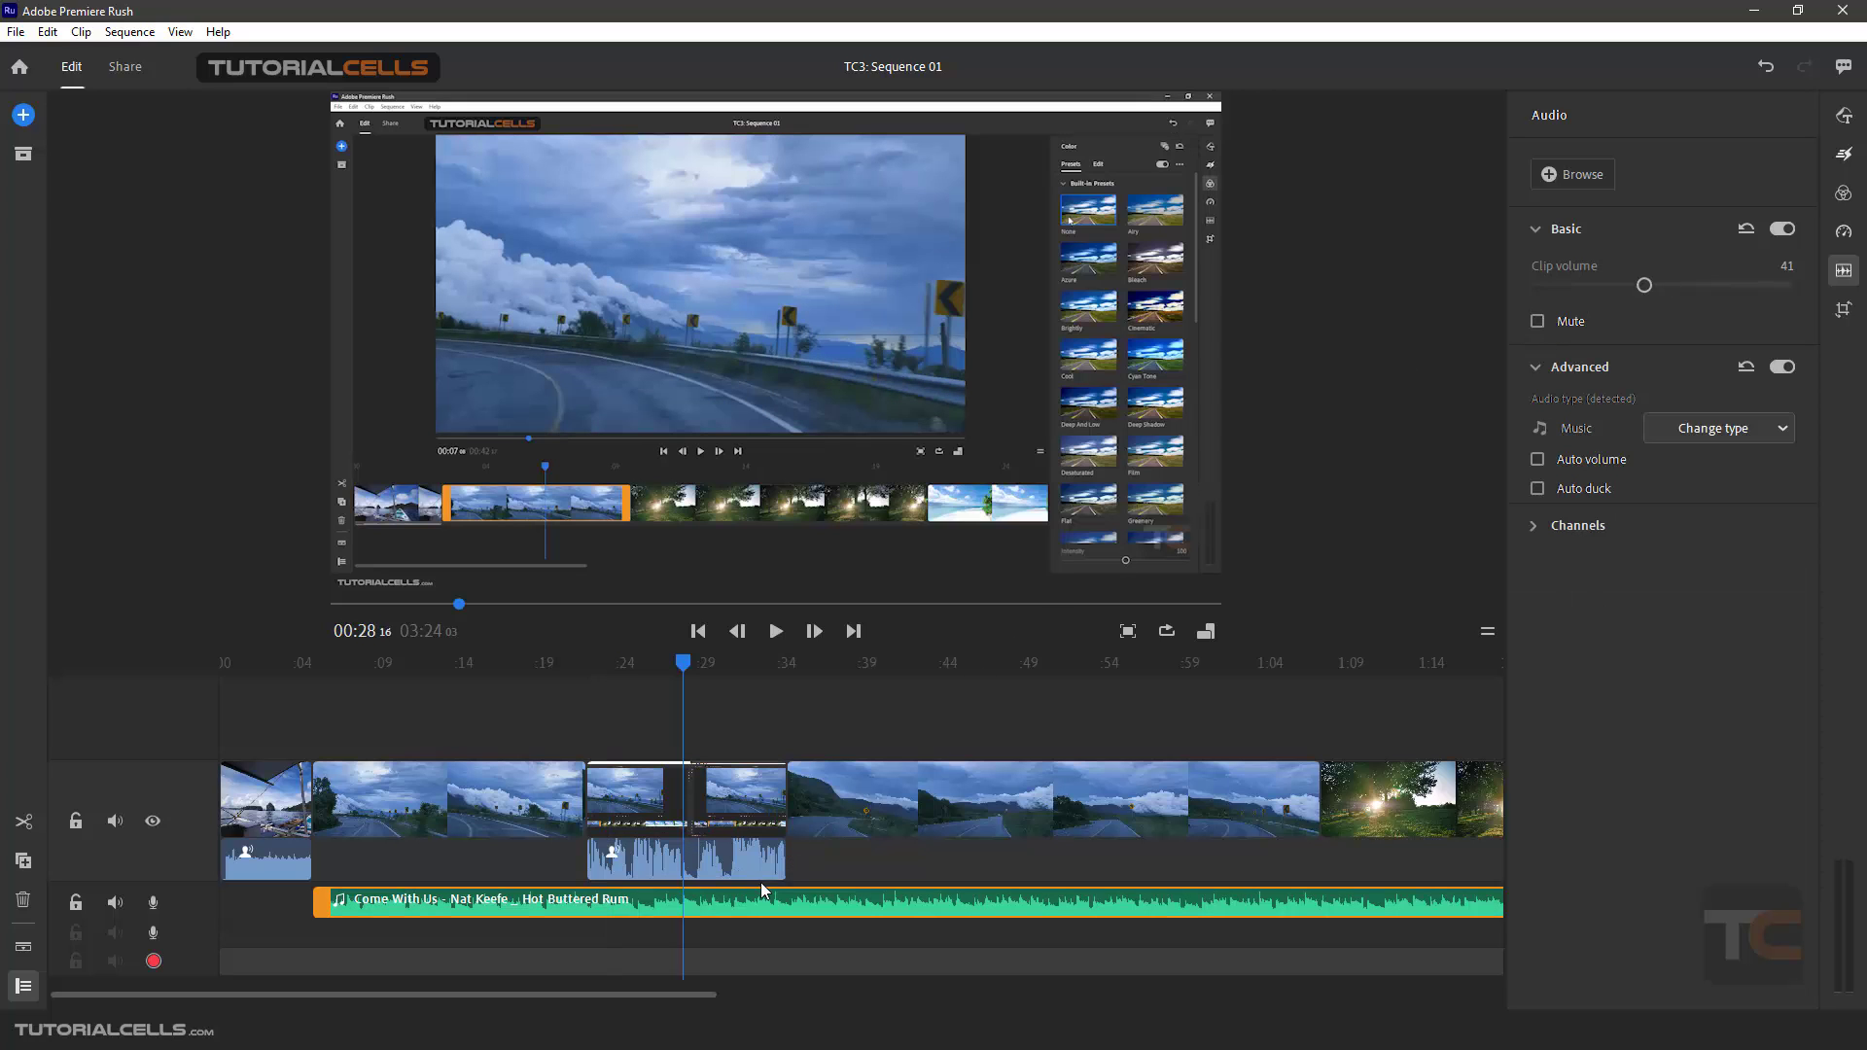
{"action": "left_click_drag", "start_coordinate": [686, 664], "coordinate": [585, 673]}
{"action": "key", "text": "space"}
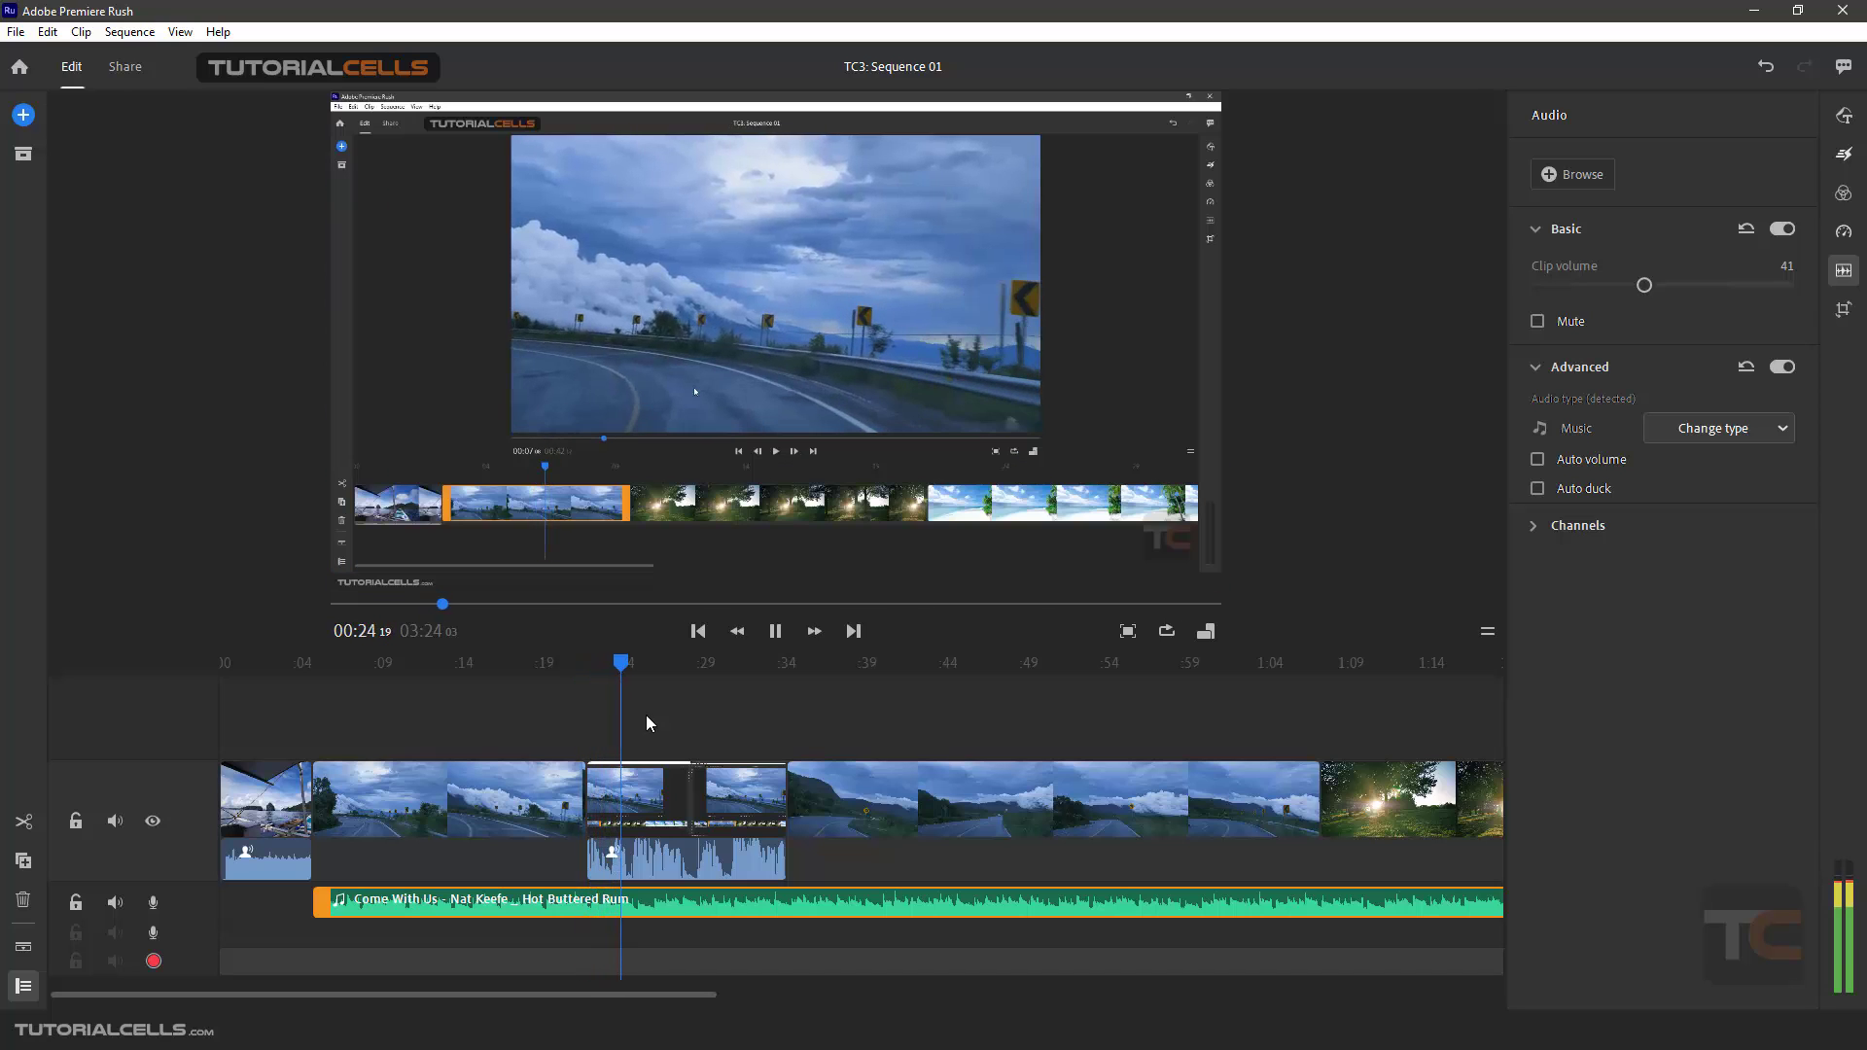
{"action": "key", "text": "space"}
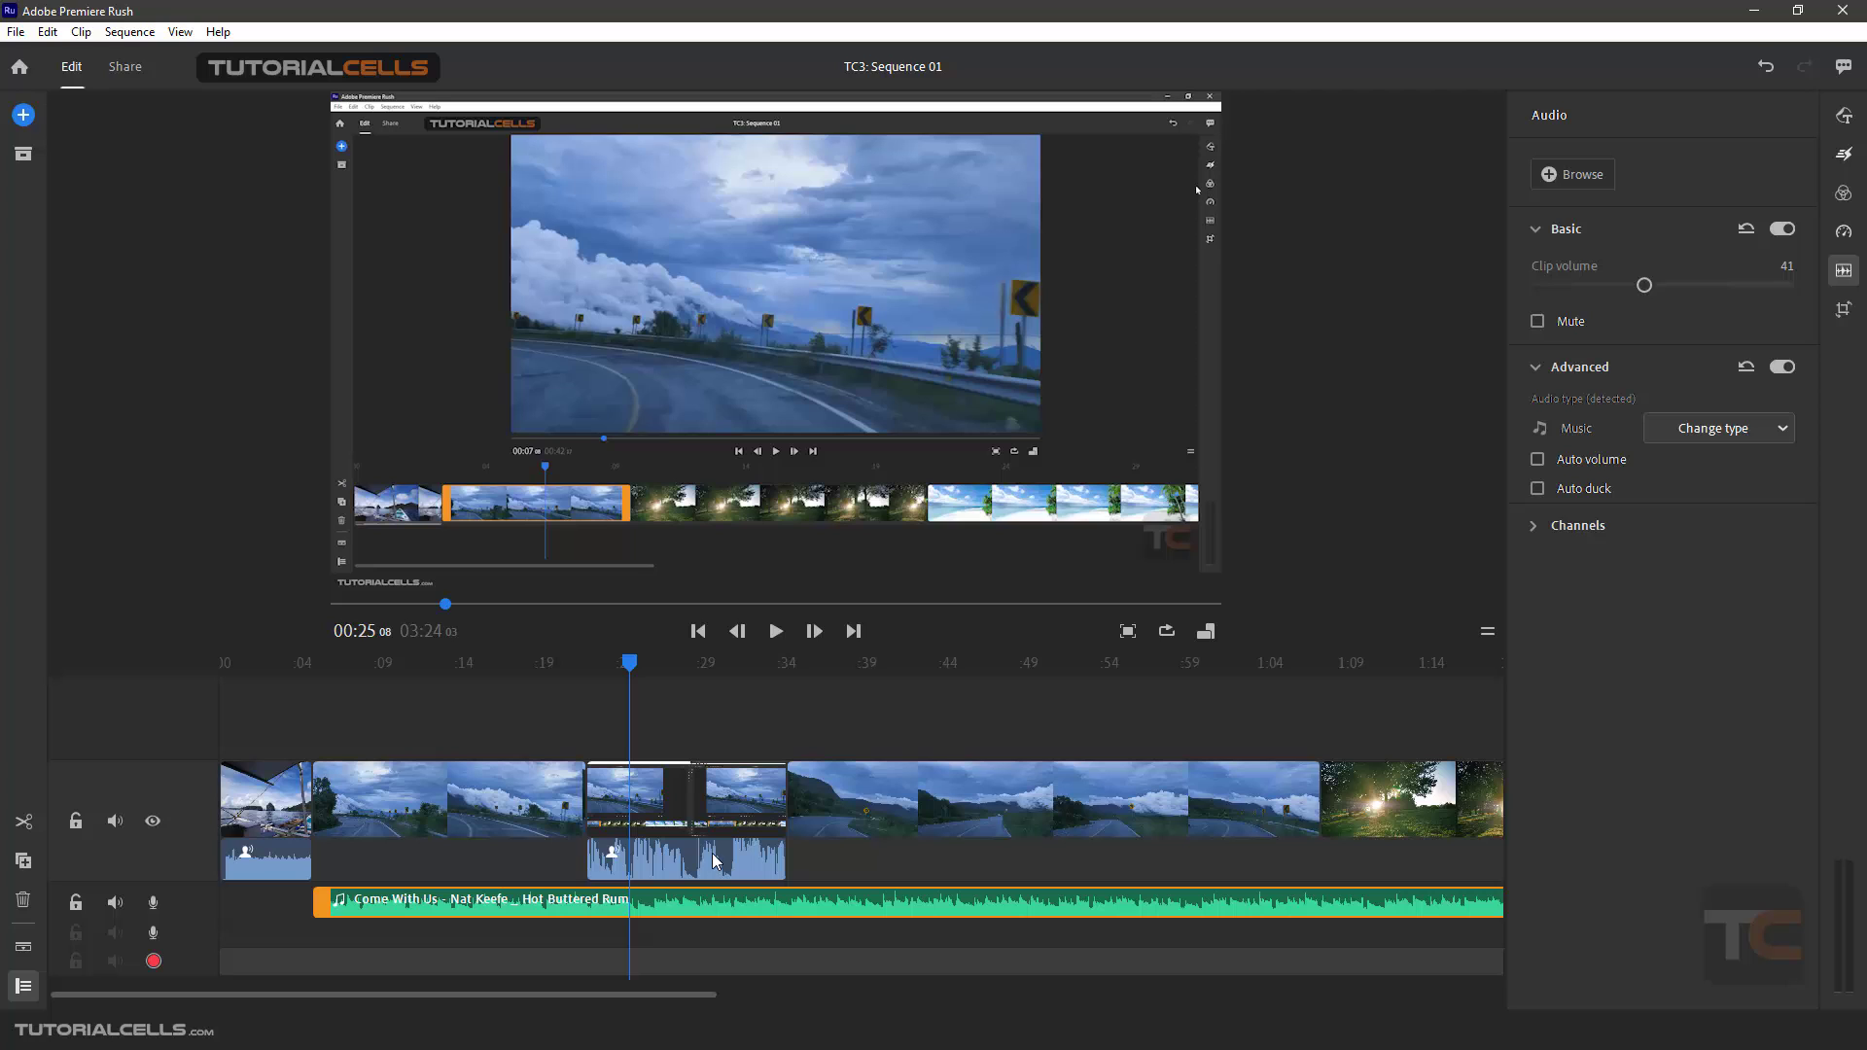
{"action": "left_click_drag", "start_coordinate": [634, 665], "coordinate": [587, 665]}
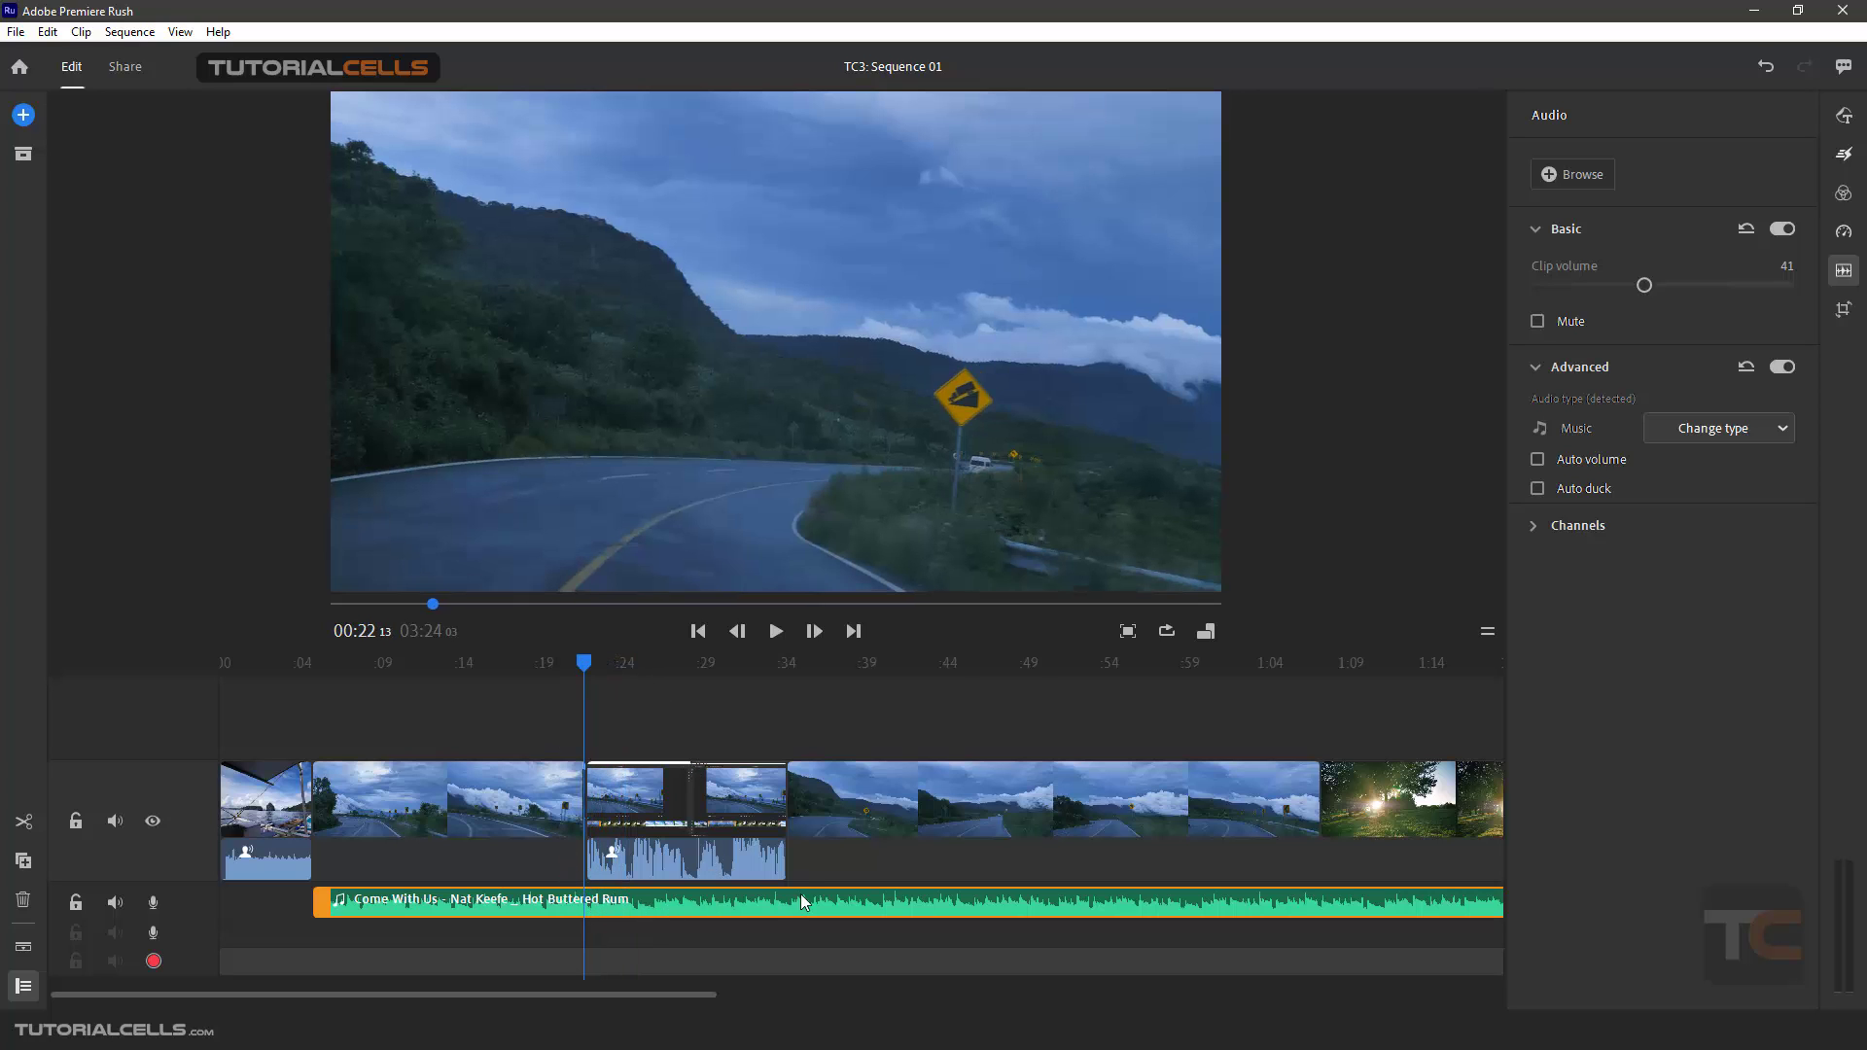
Step: Check the audio type options of the voice clip without changing its type
{"action": "left_click", "coordinate": [714, 877]}
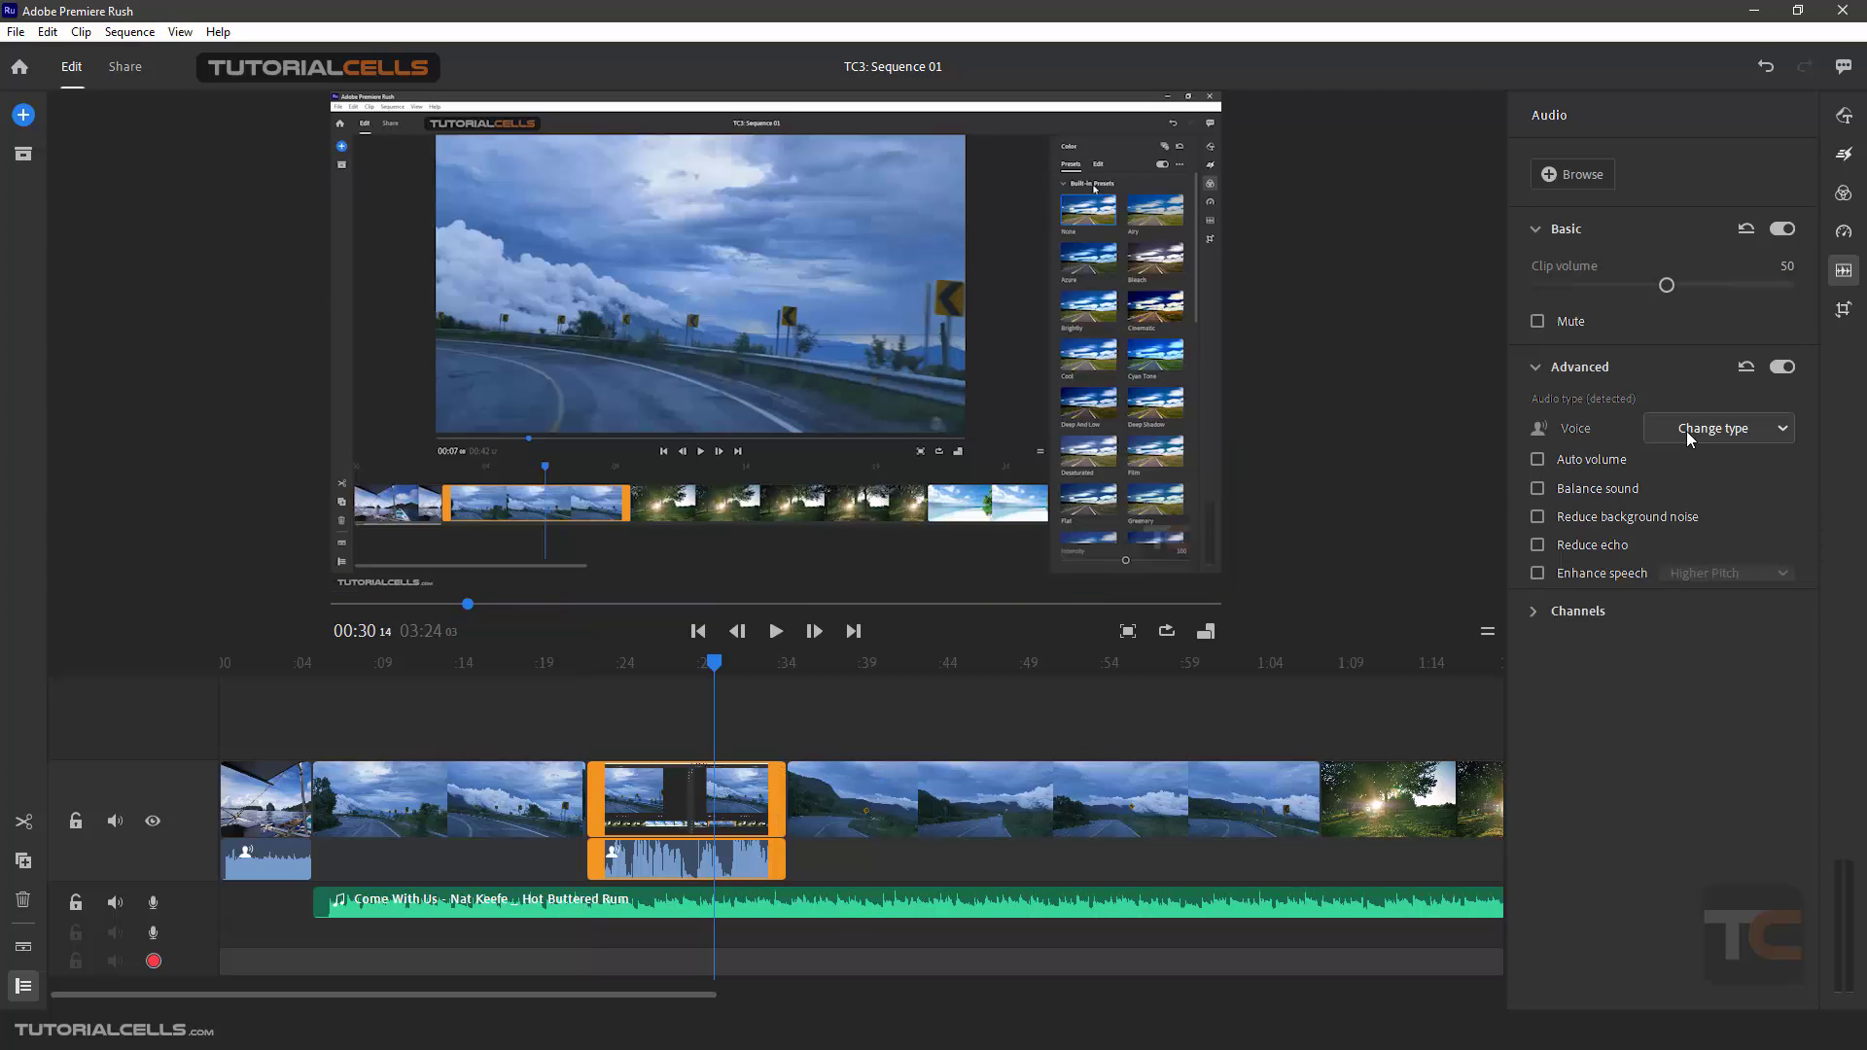
{"action": "left_click", "coordinate": [1686, 430]}
{"action": "left_click", "coordinate": [1686, 430]}
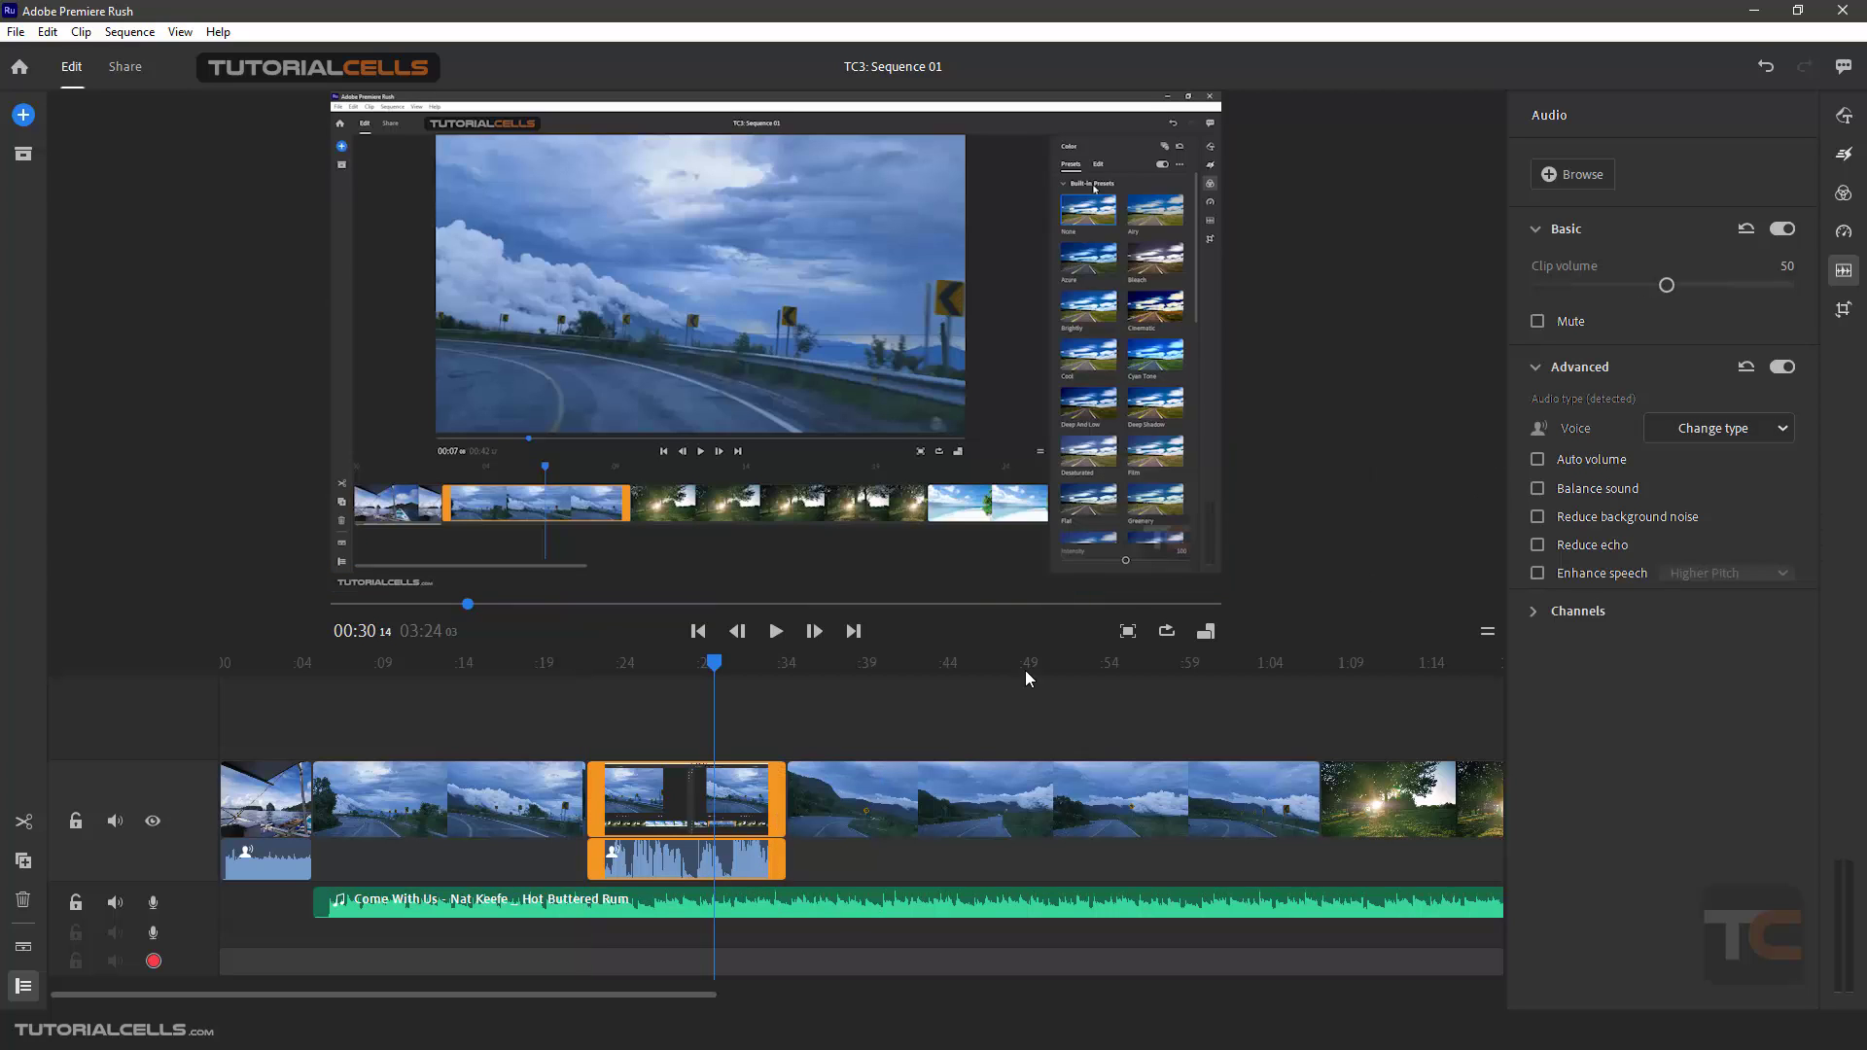
Step: Set the music clip's audio type to Music and enable Auto duck for it
{"action": "left_click", "coordinate": [739, 911]}
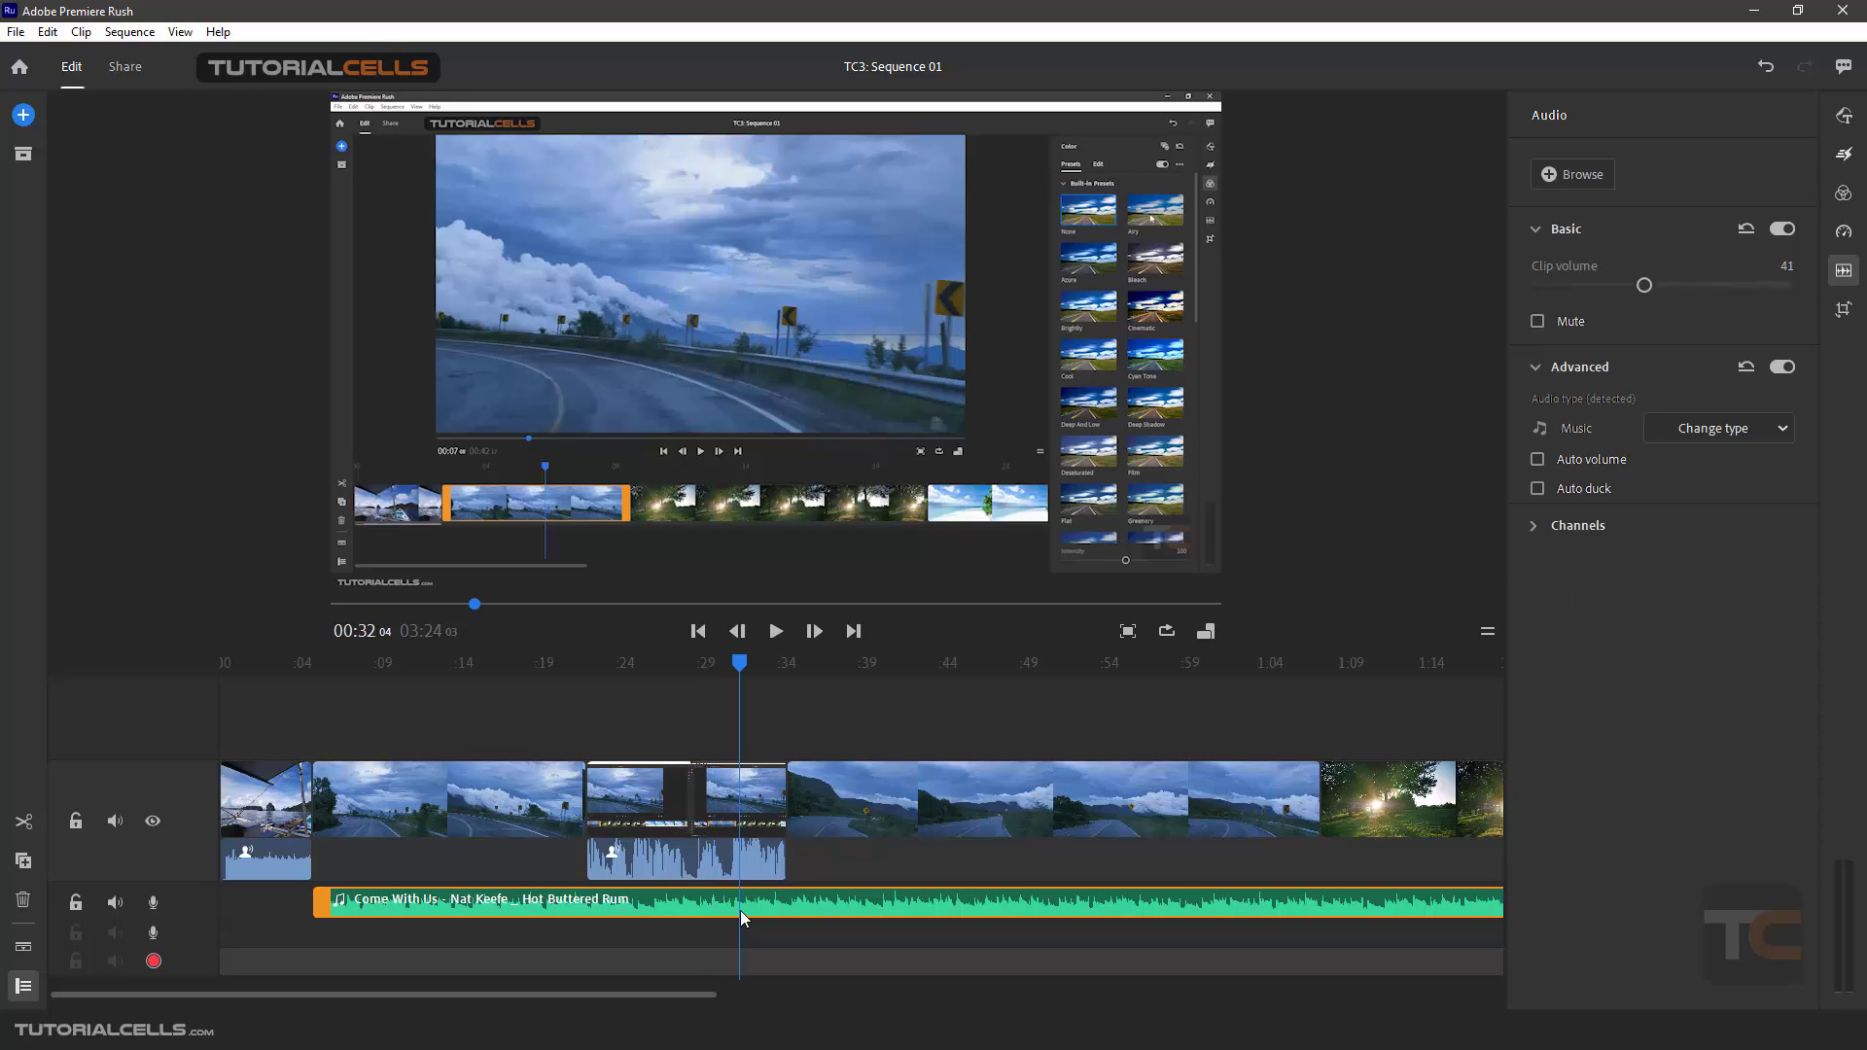
{"action": "left_click", "coordinate": [1716, 428]}
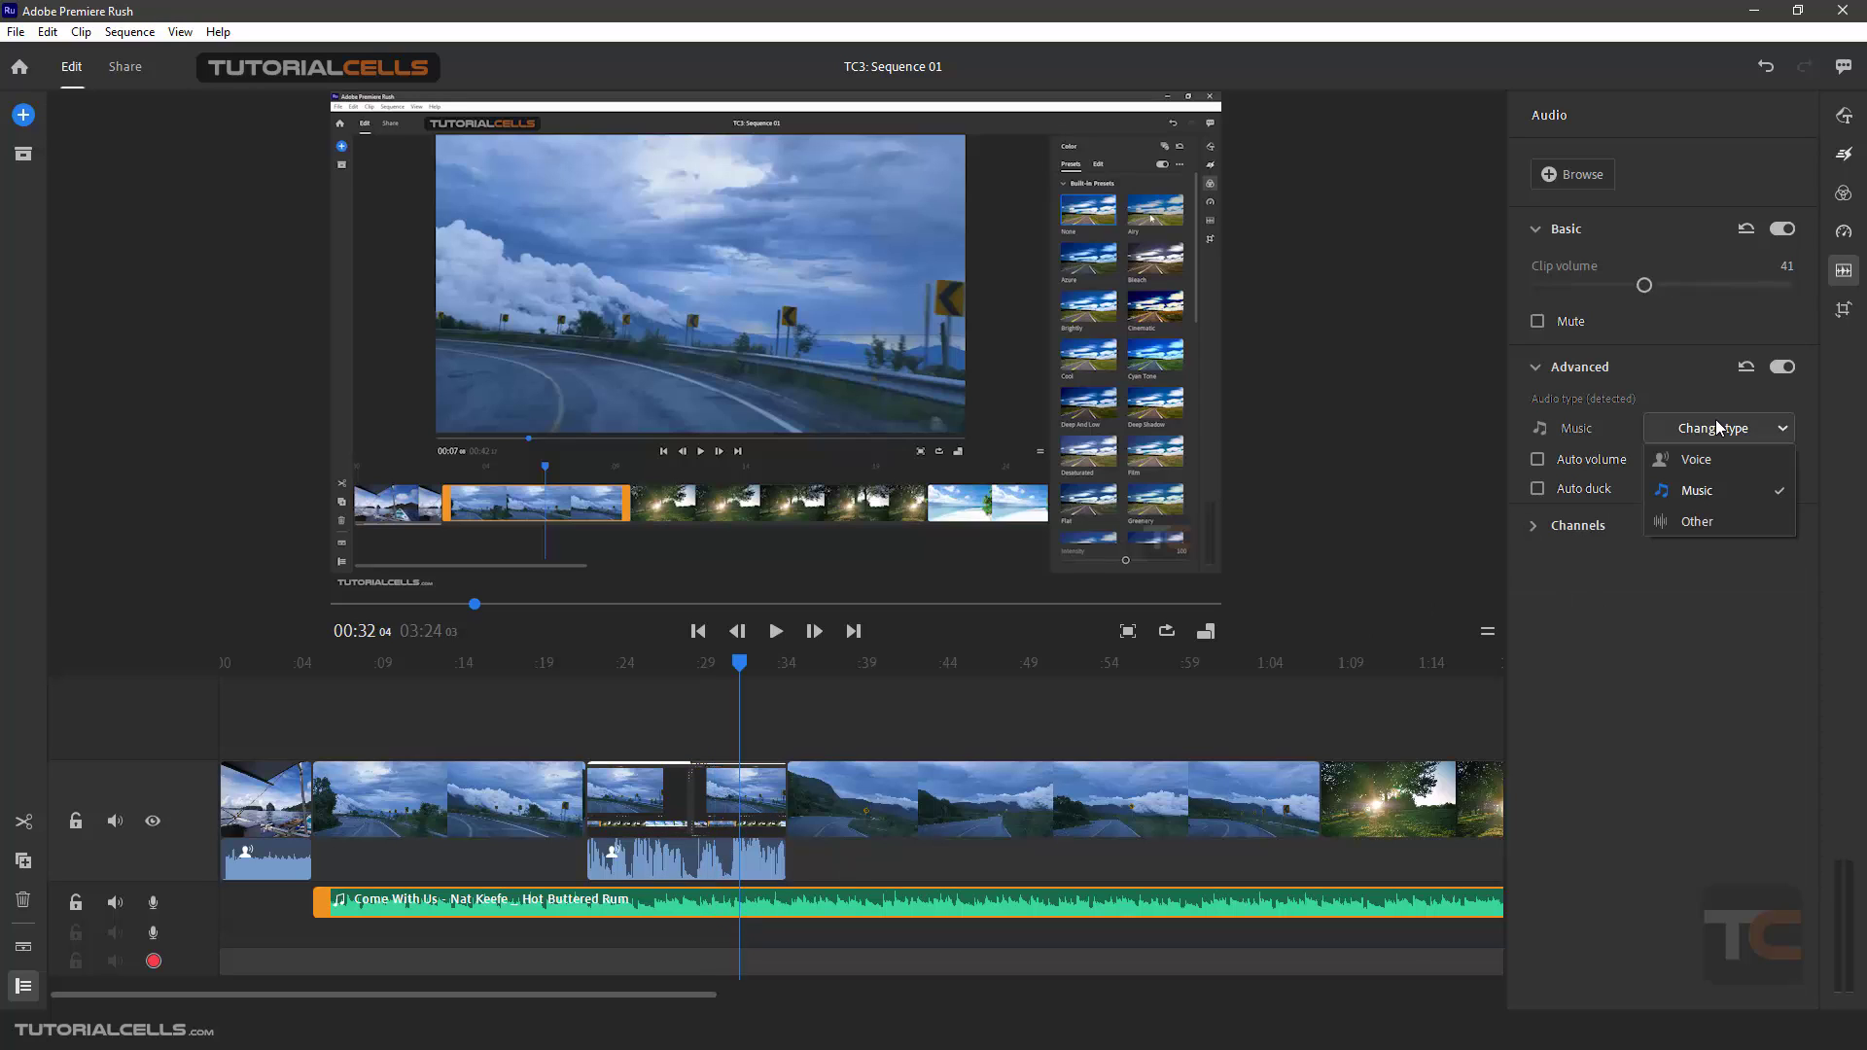
{"action": "left_click", "coordinate": [1695, 491]}
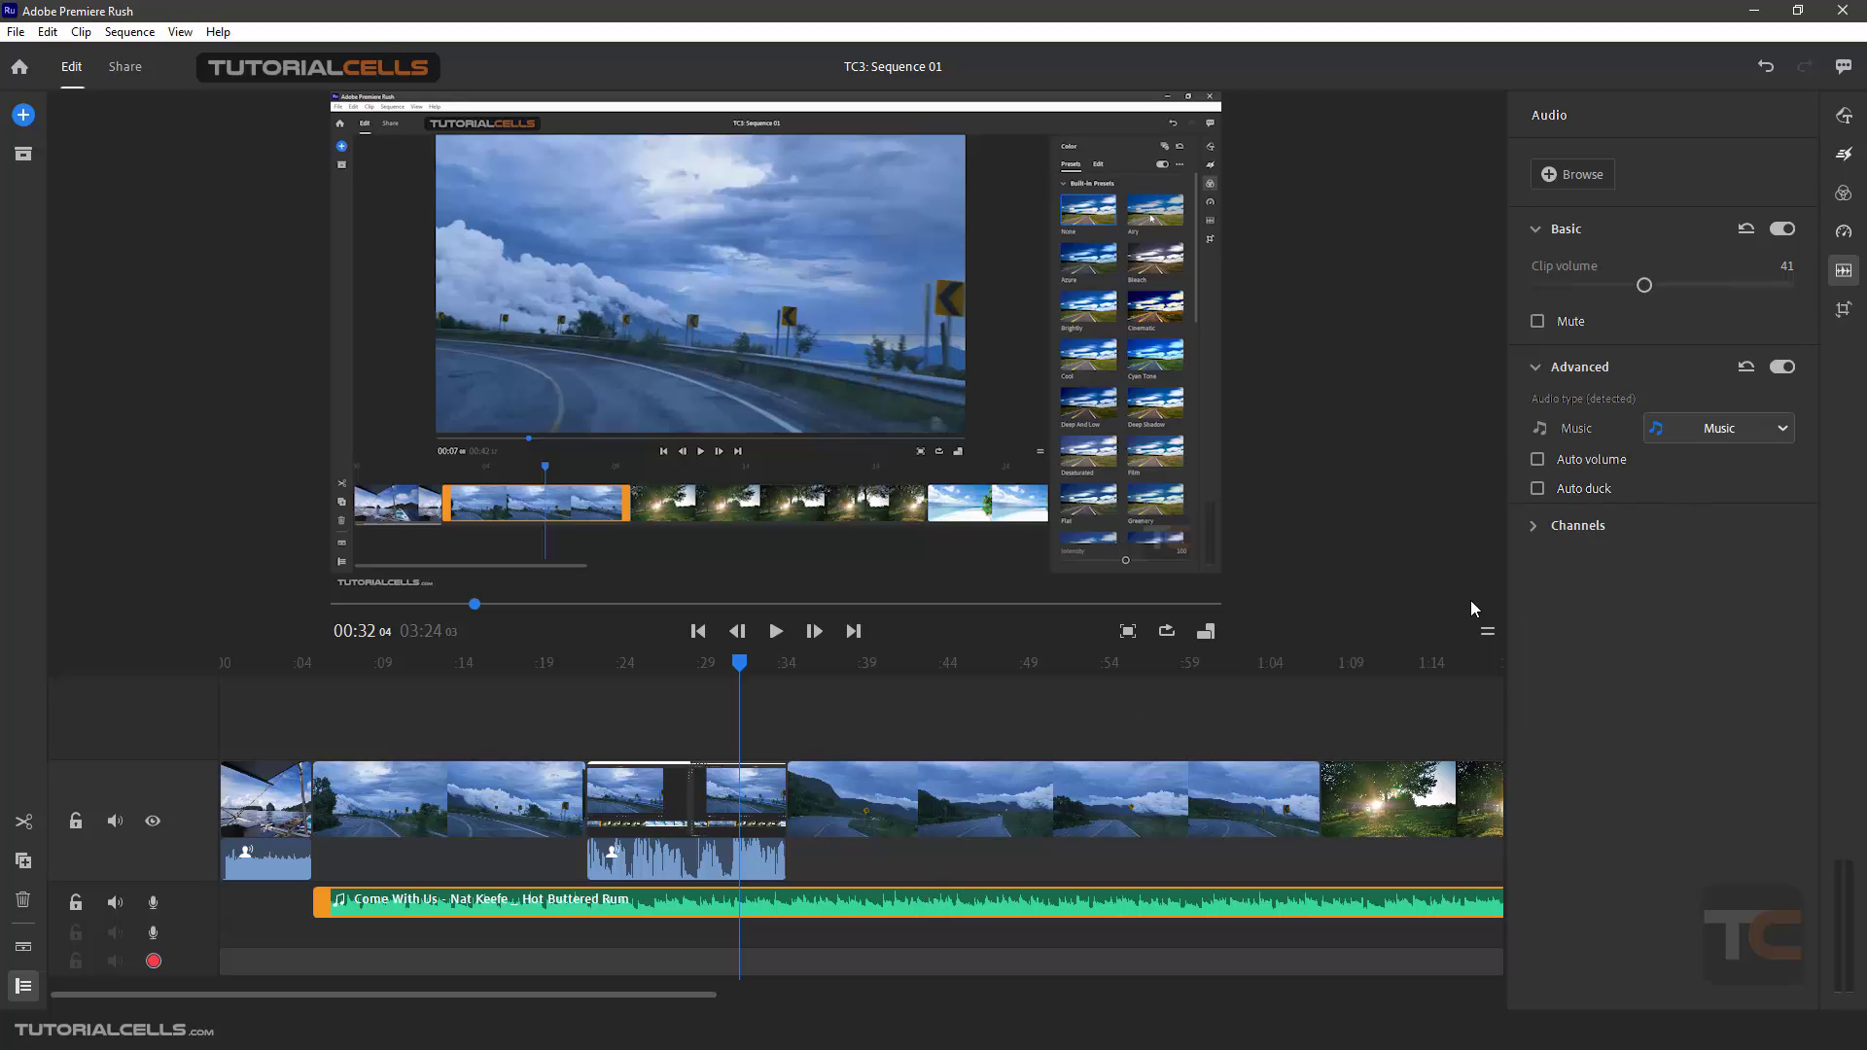
{"action": "left_click", "coordinate": [1537, 489]}
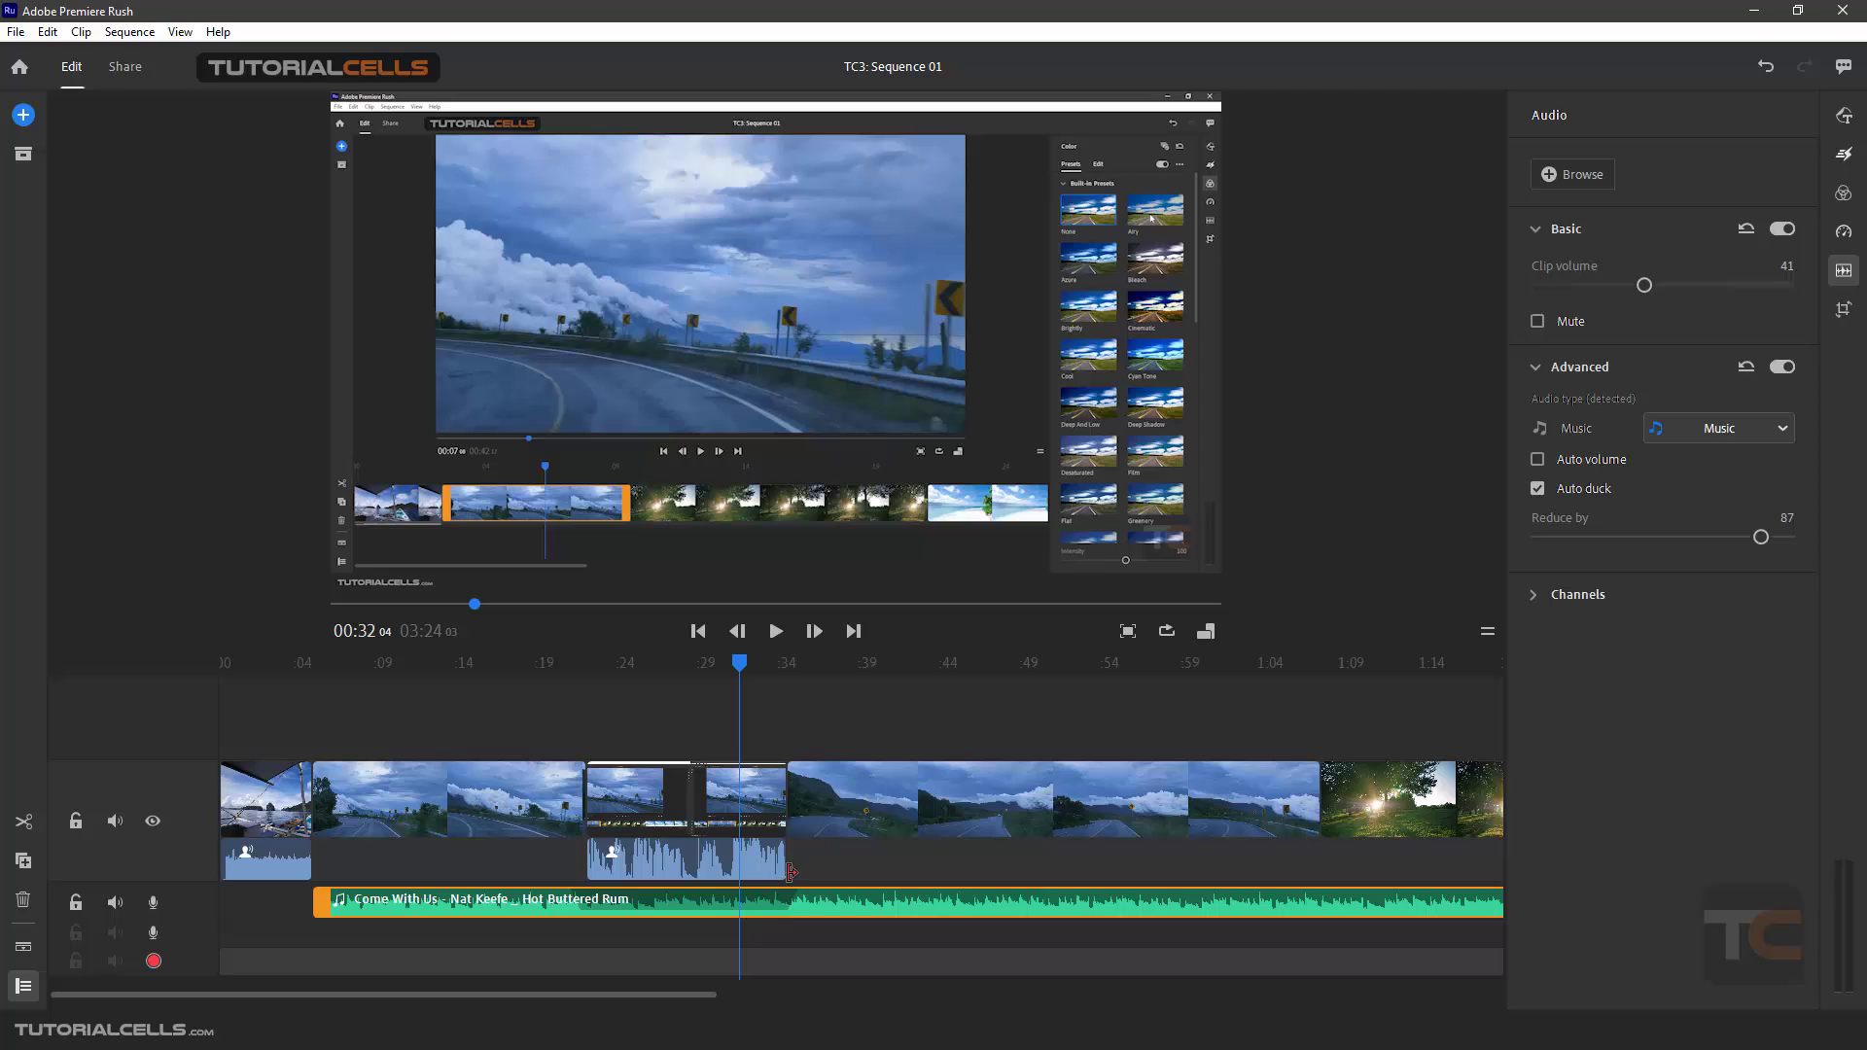
Step: Play the sequence from about 21 seconds to check the ducked music under the voice clip
{"action": "left_click", "coordinate": [567, 665]}
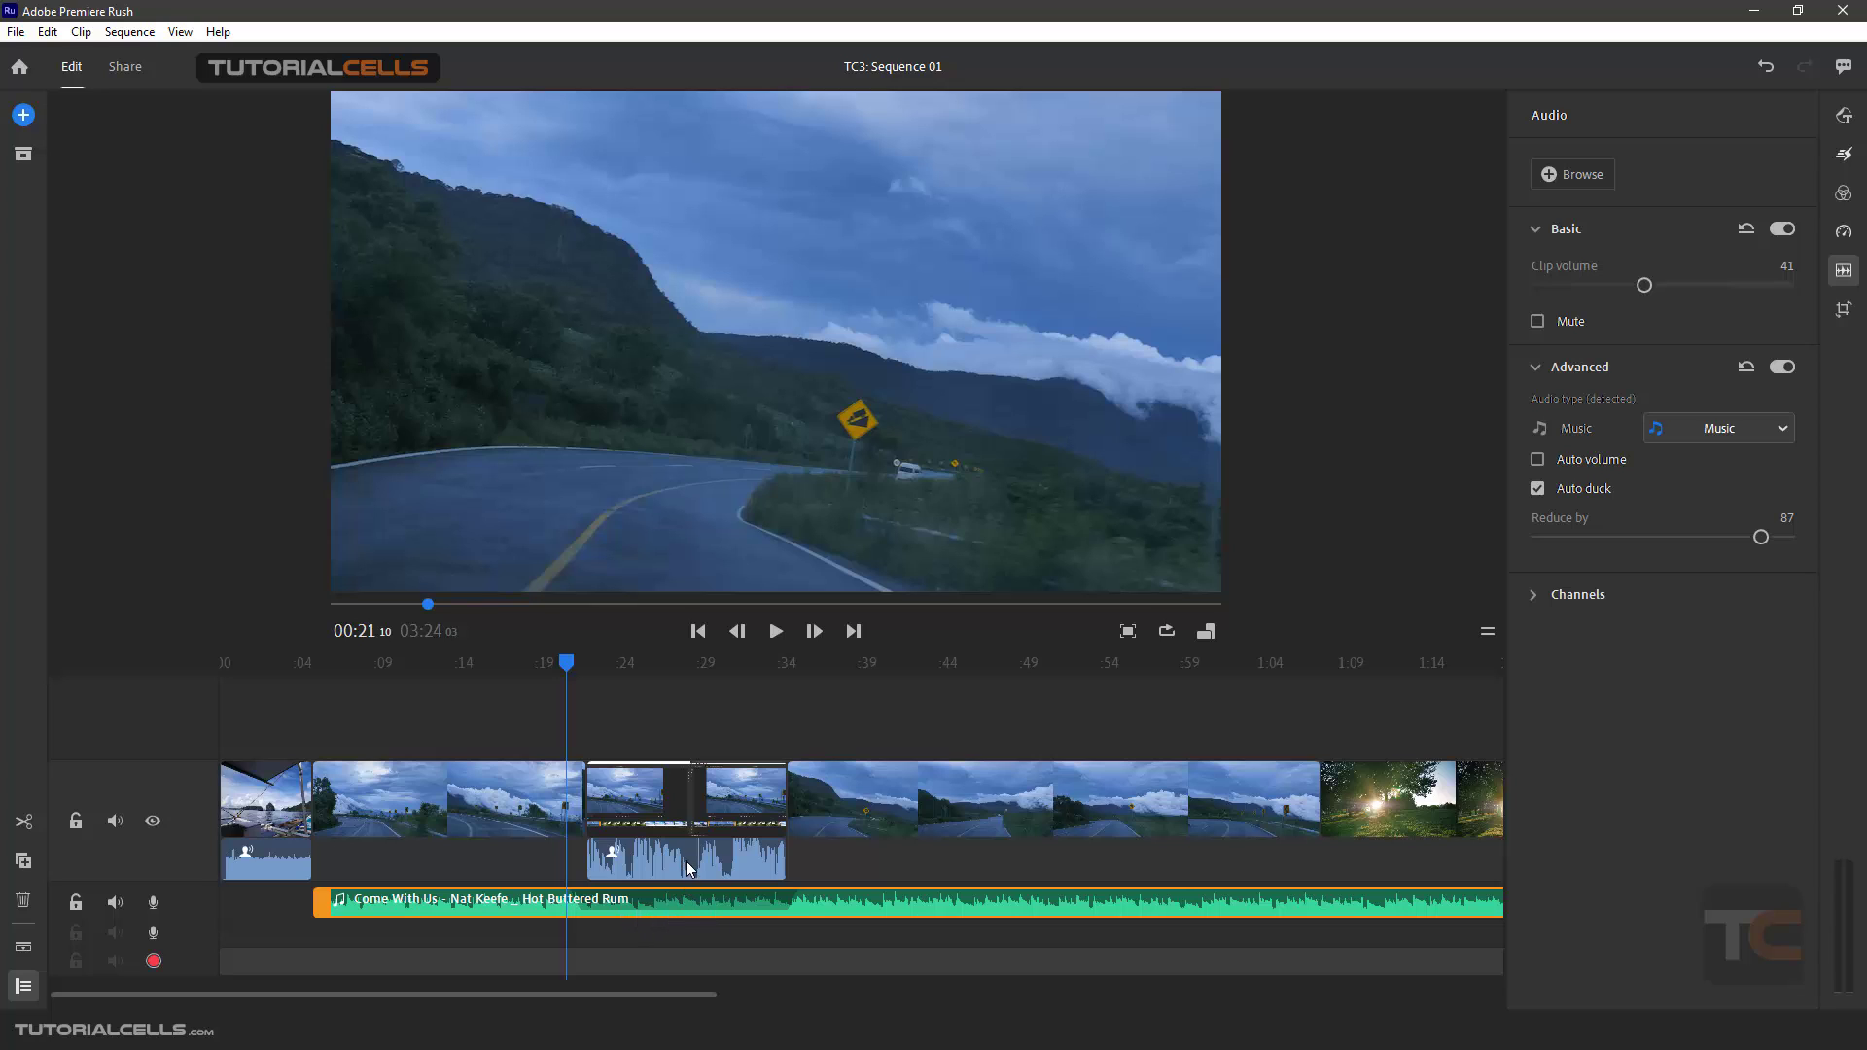
{"action": "key", "text": "space"}
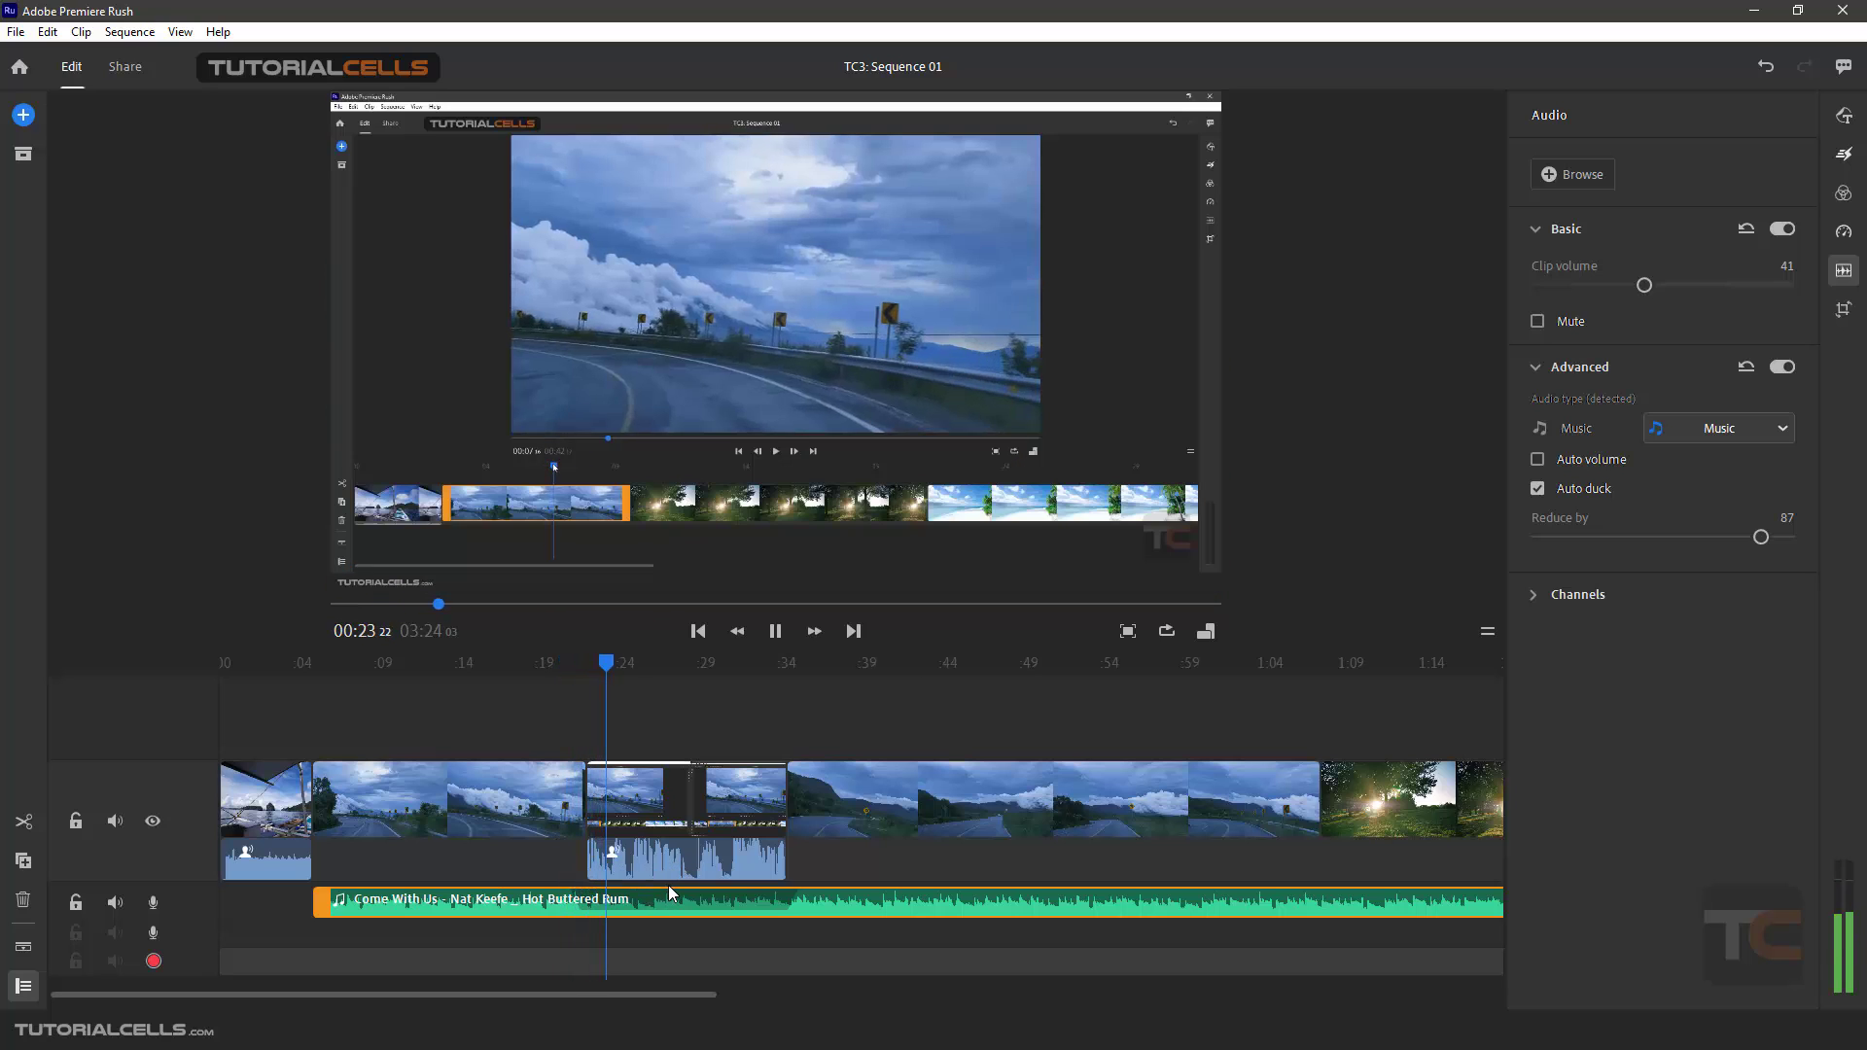
{"action": "left_click", "coordinate": [747, 663]}
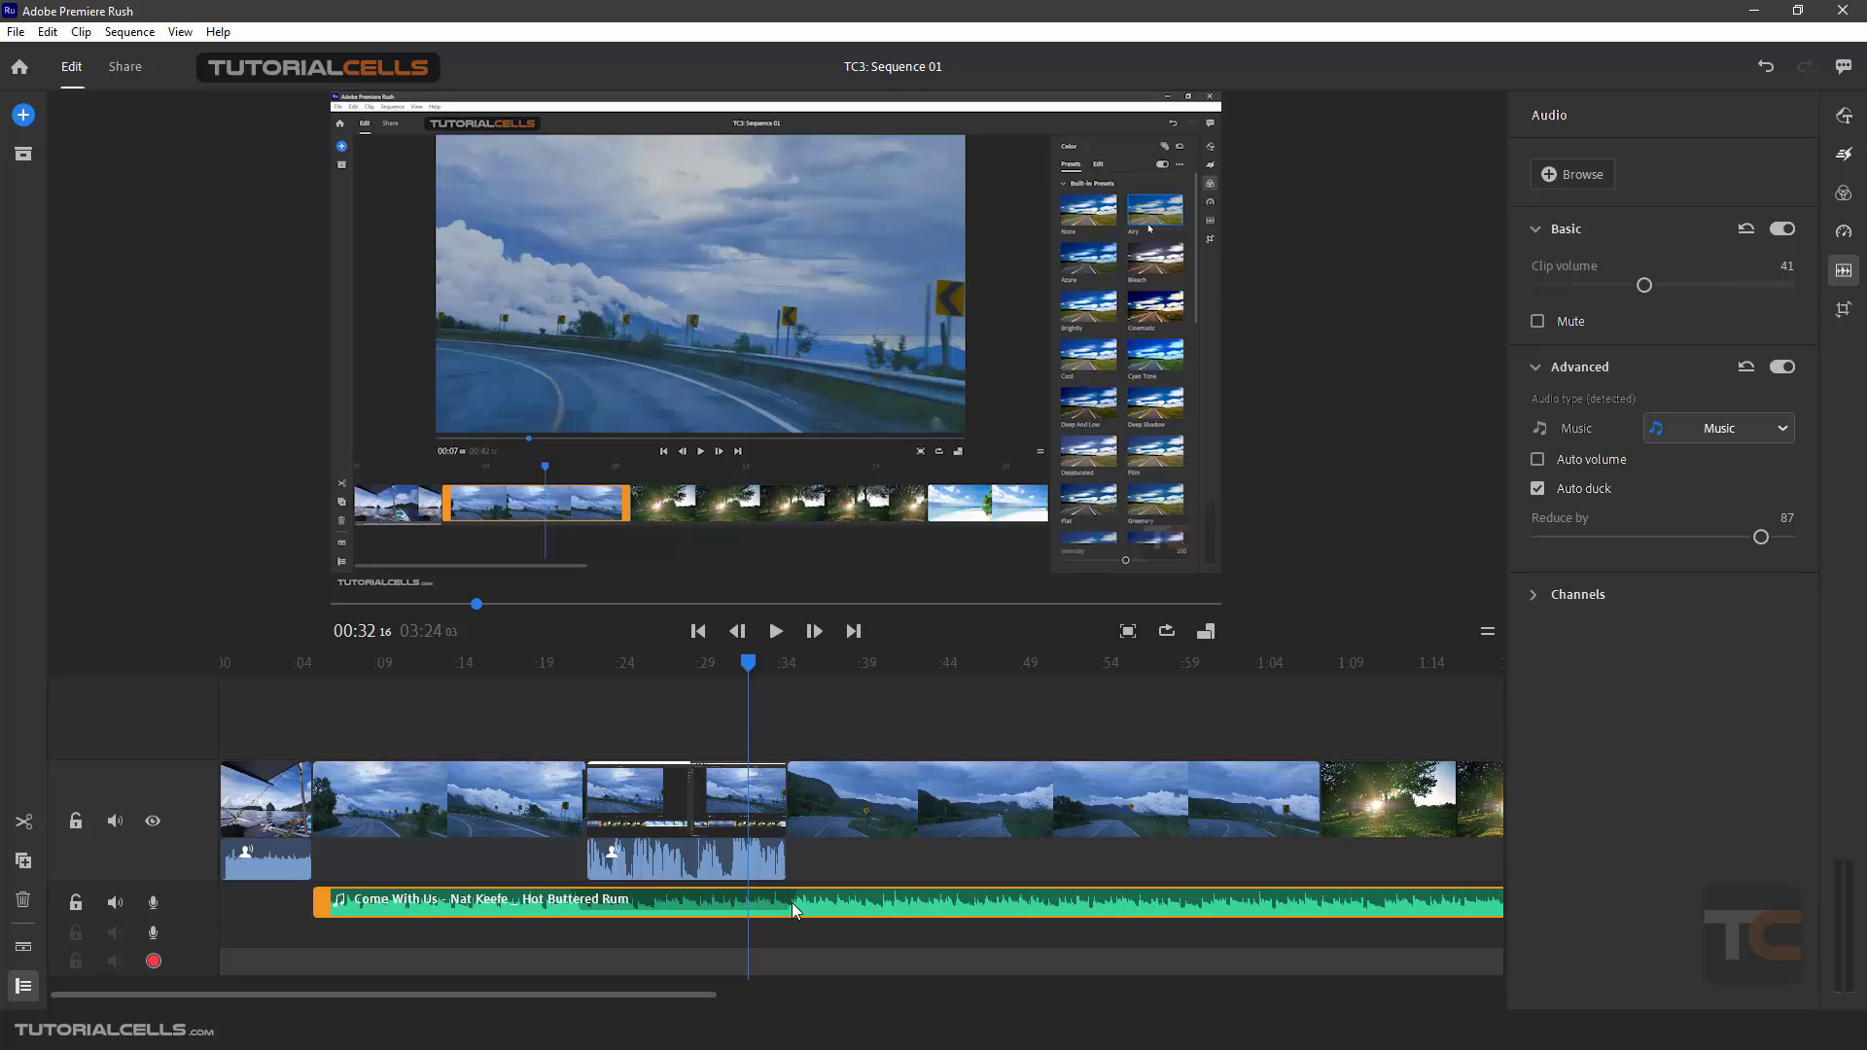
Step: Play the sequence from about 32 seconds past the end of the voice clip to hear the music level change
{"action": "key", "text": "space"}
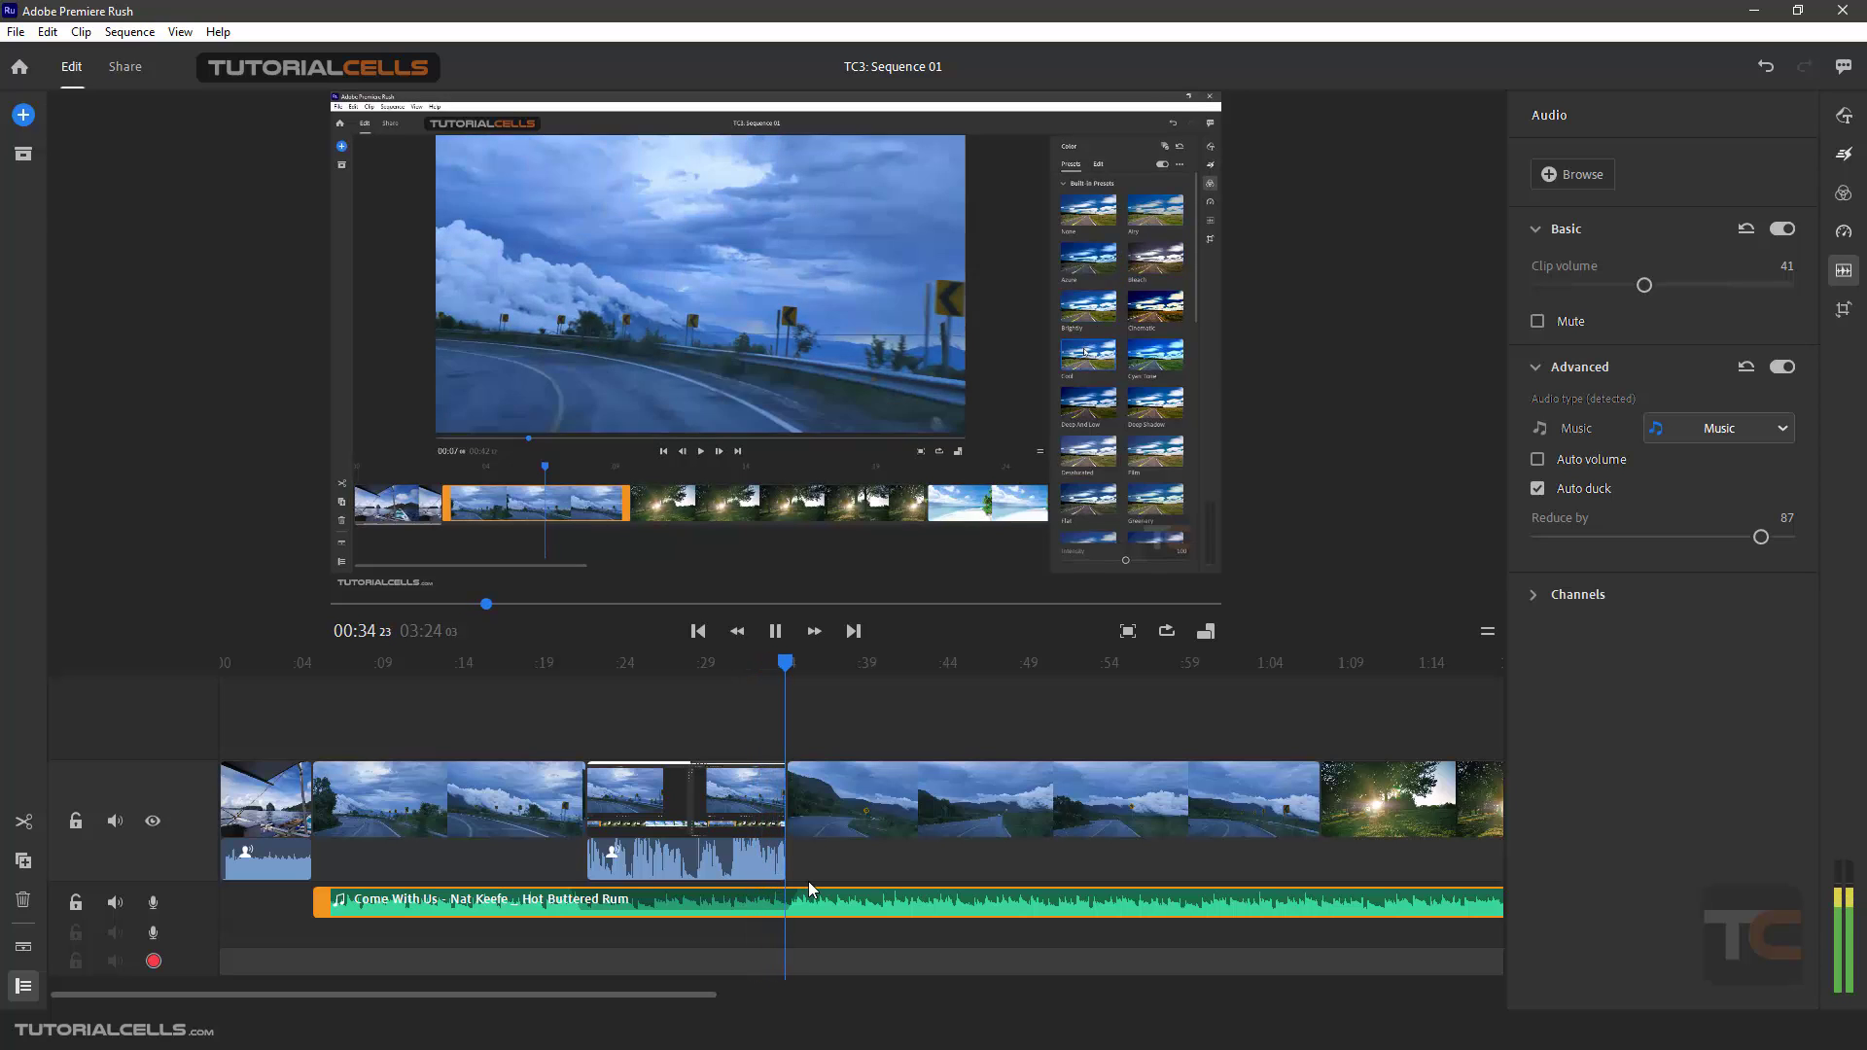
{"action": "key", "text": "space"}
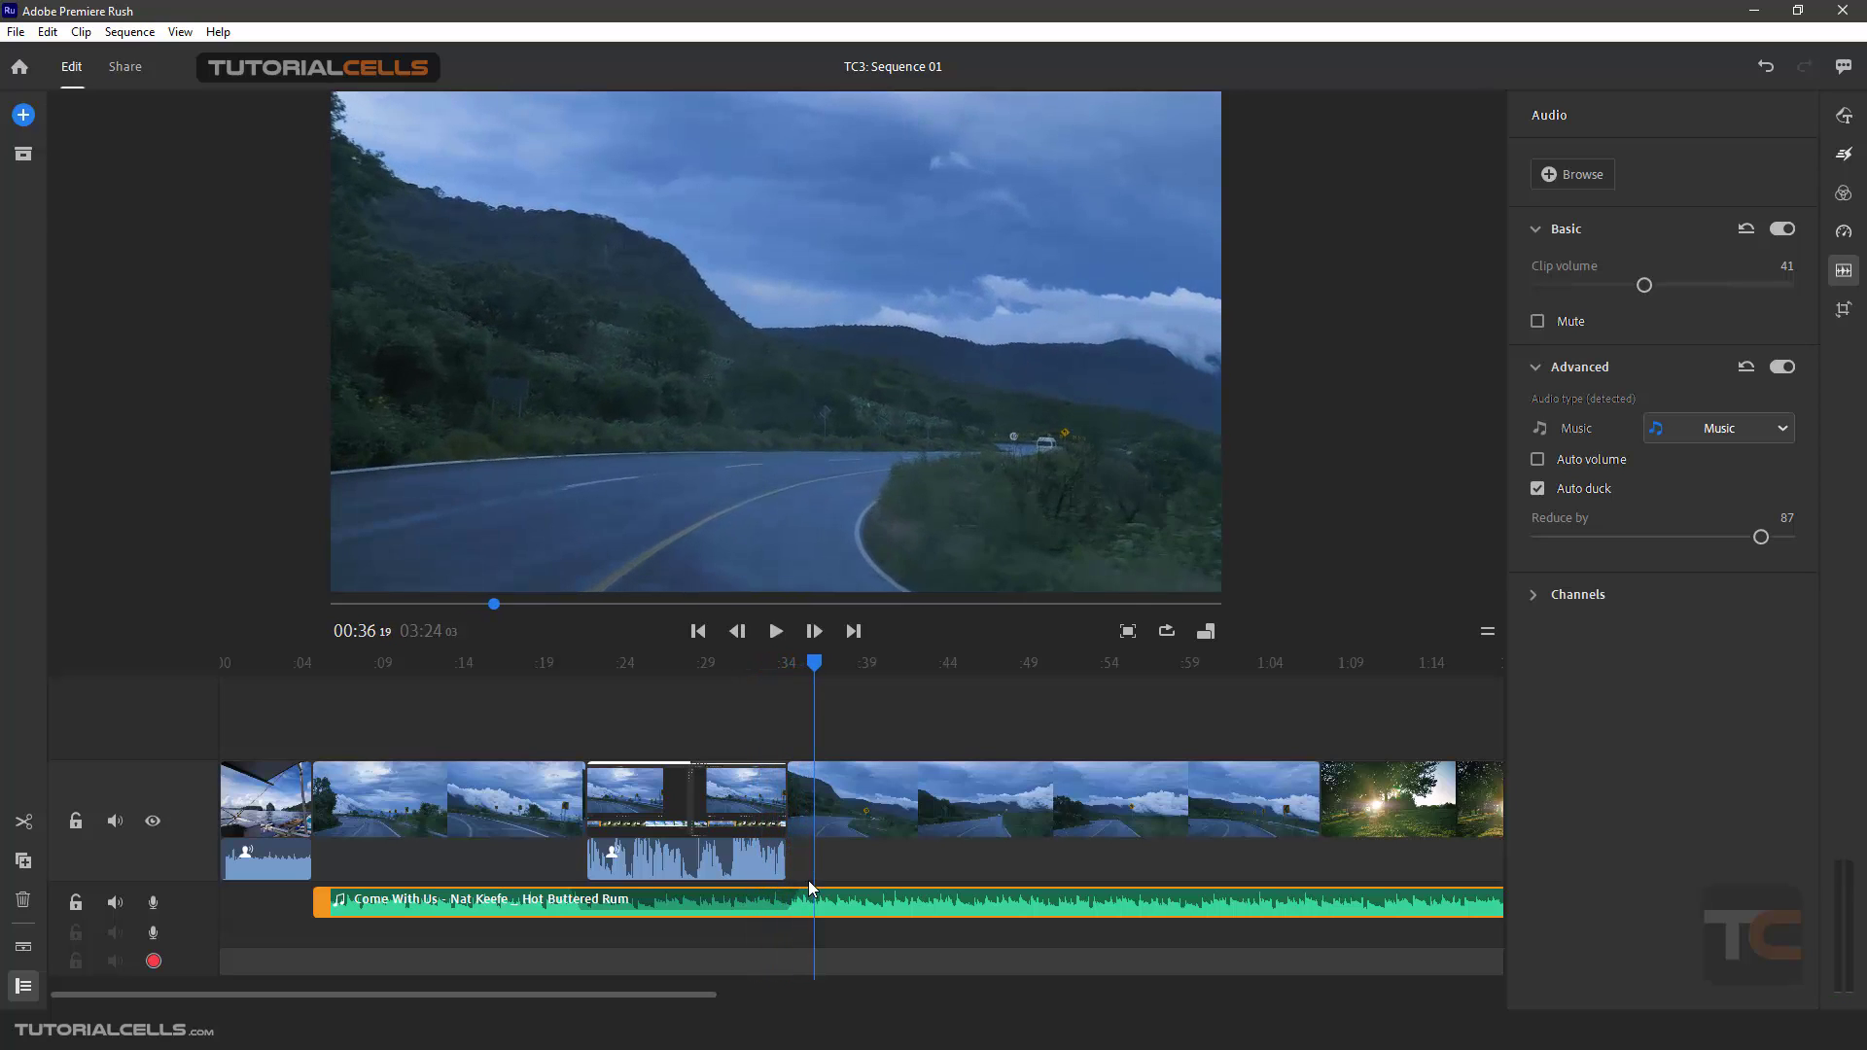
Step: Move the voice clip between the second road clip and the sunset park clip, then duplicate it and place the copy before the second road clip
{"action": "left_click", "coordinate": [715, 807]}
{"action": "left_click_drag", "start_coordinate": [725, 808], "coordinate": [779, 797]}
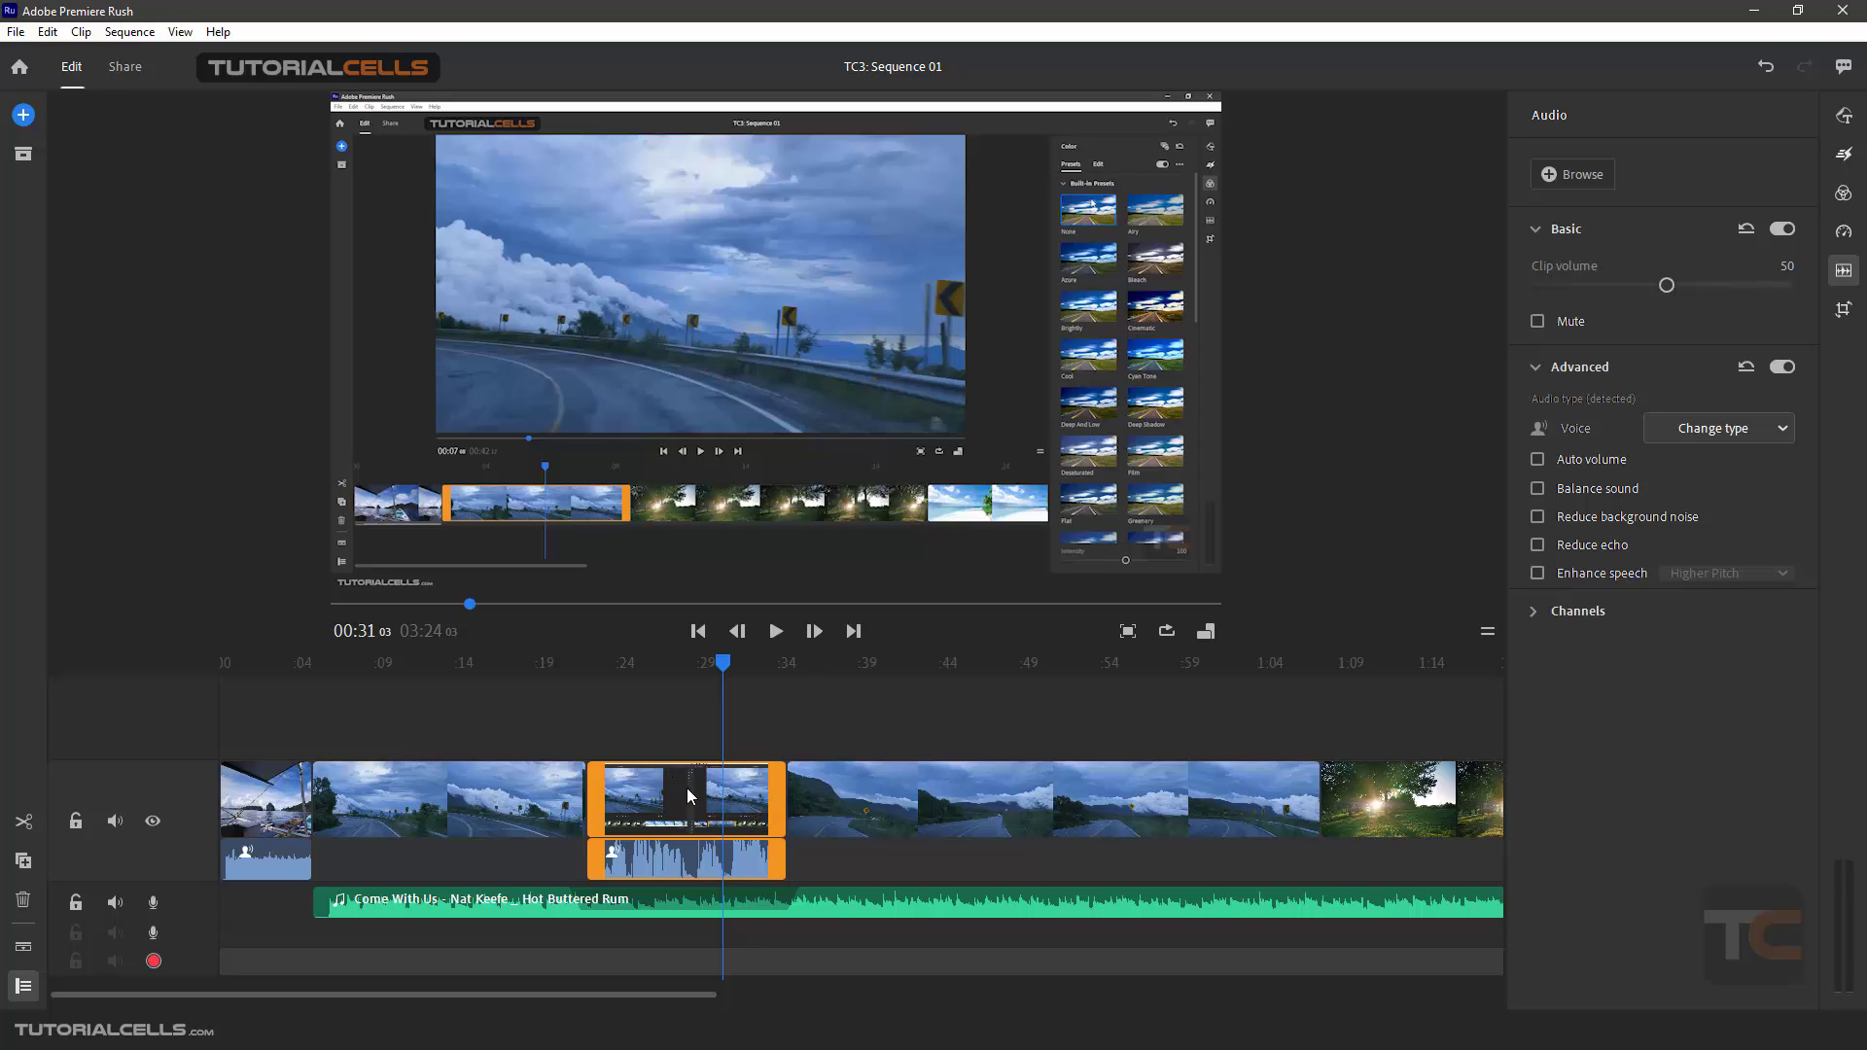
{"action": "left_click_drag", "start_coordinate": [686, 787], "coordinate": [1223, 784]}
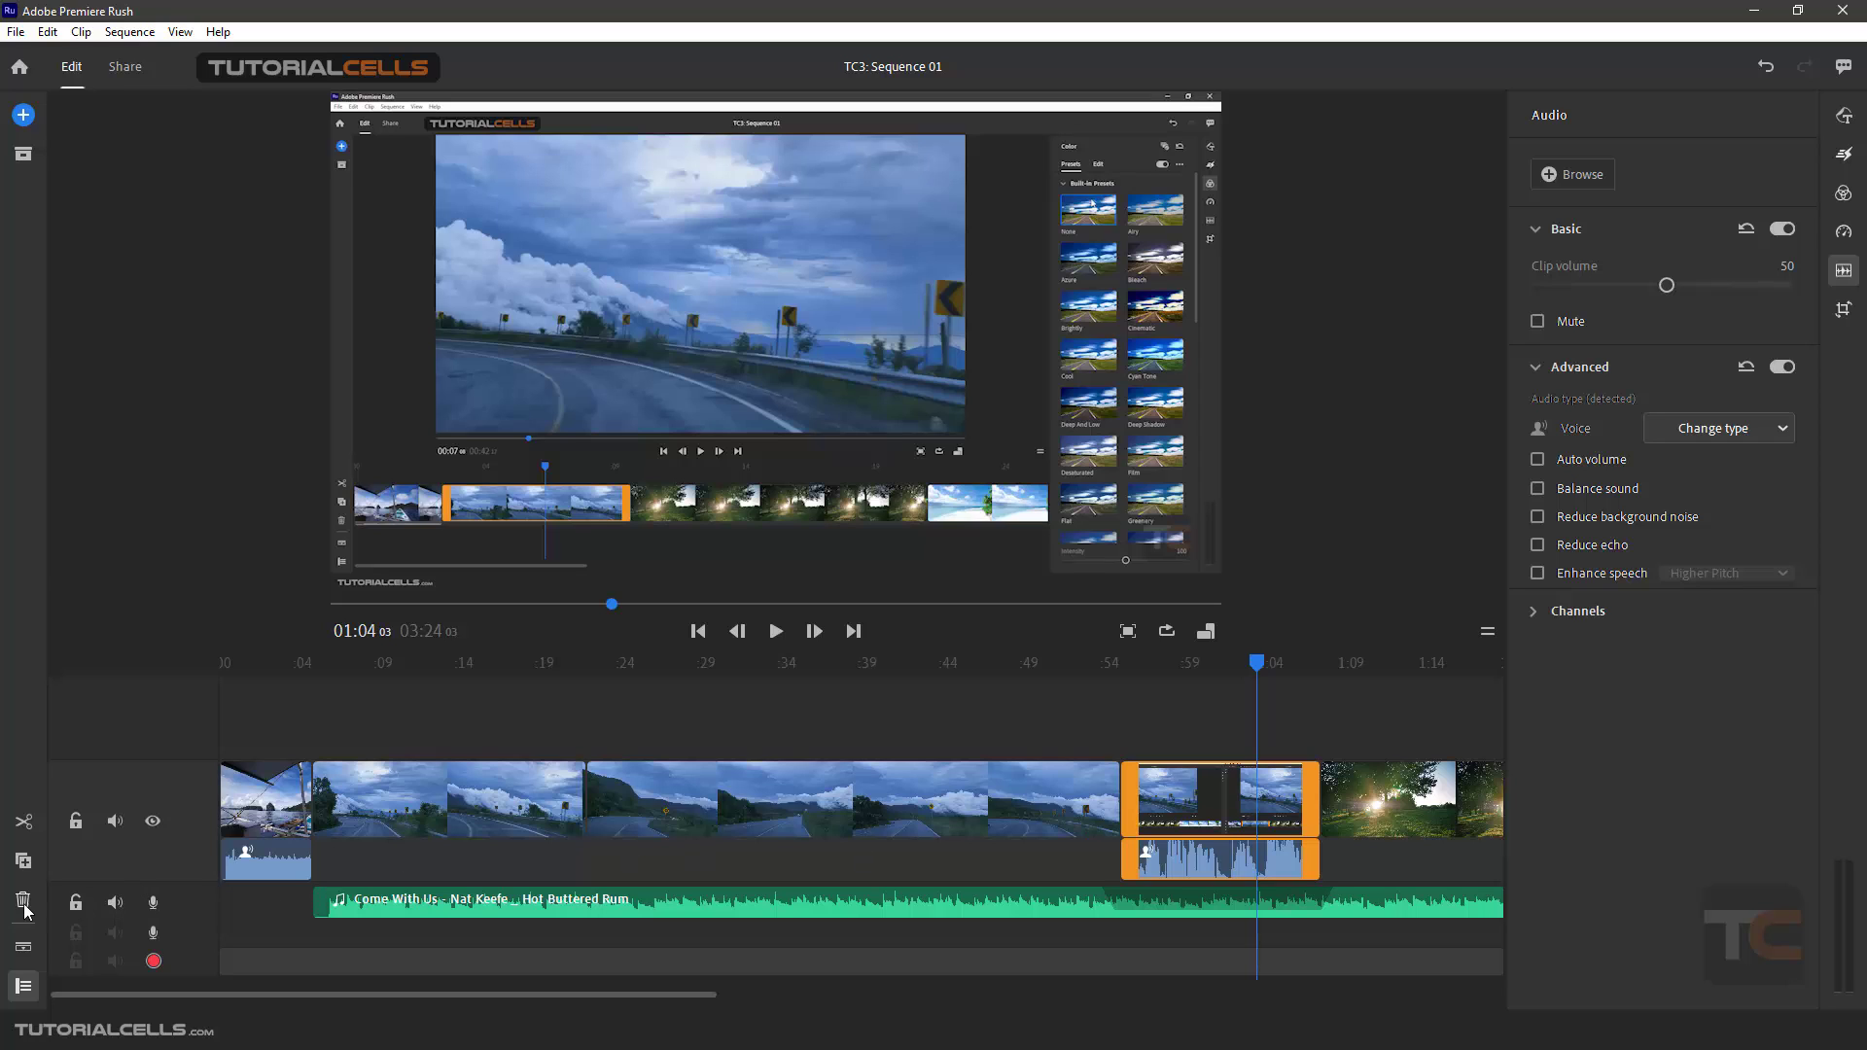
{"action": "left_click", "coordinate": [26, 865]}
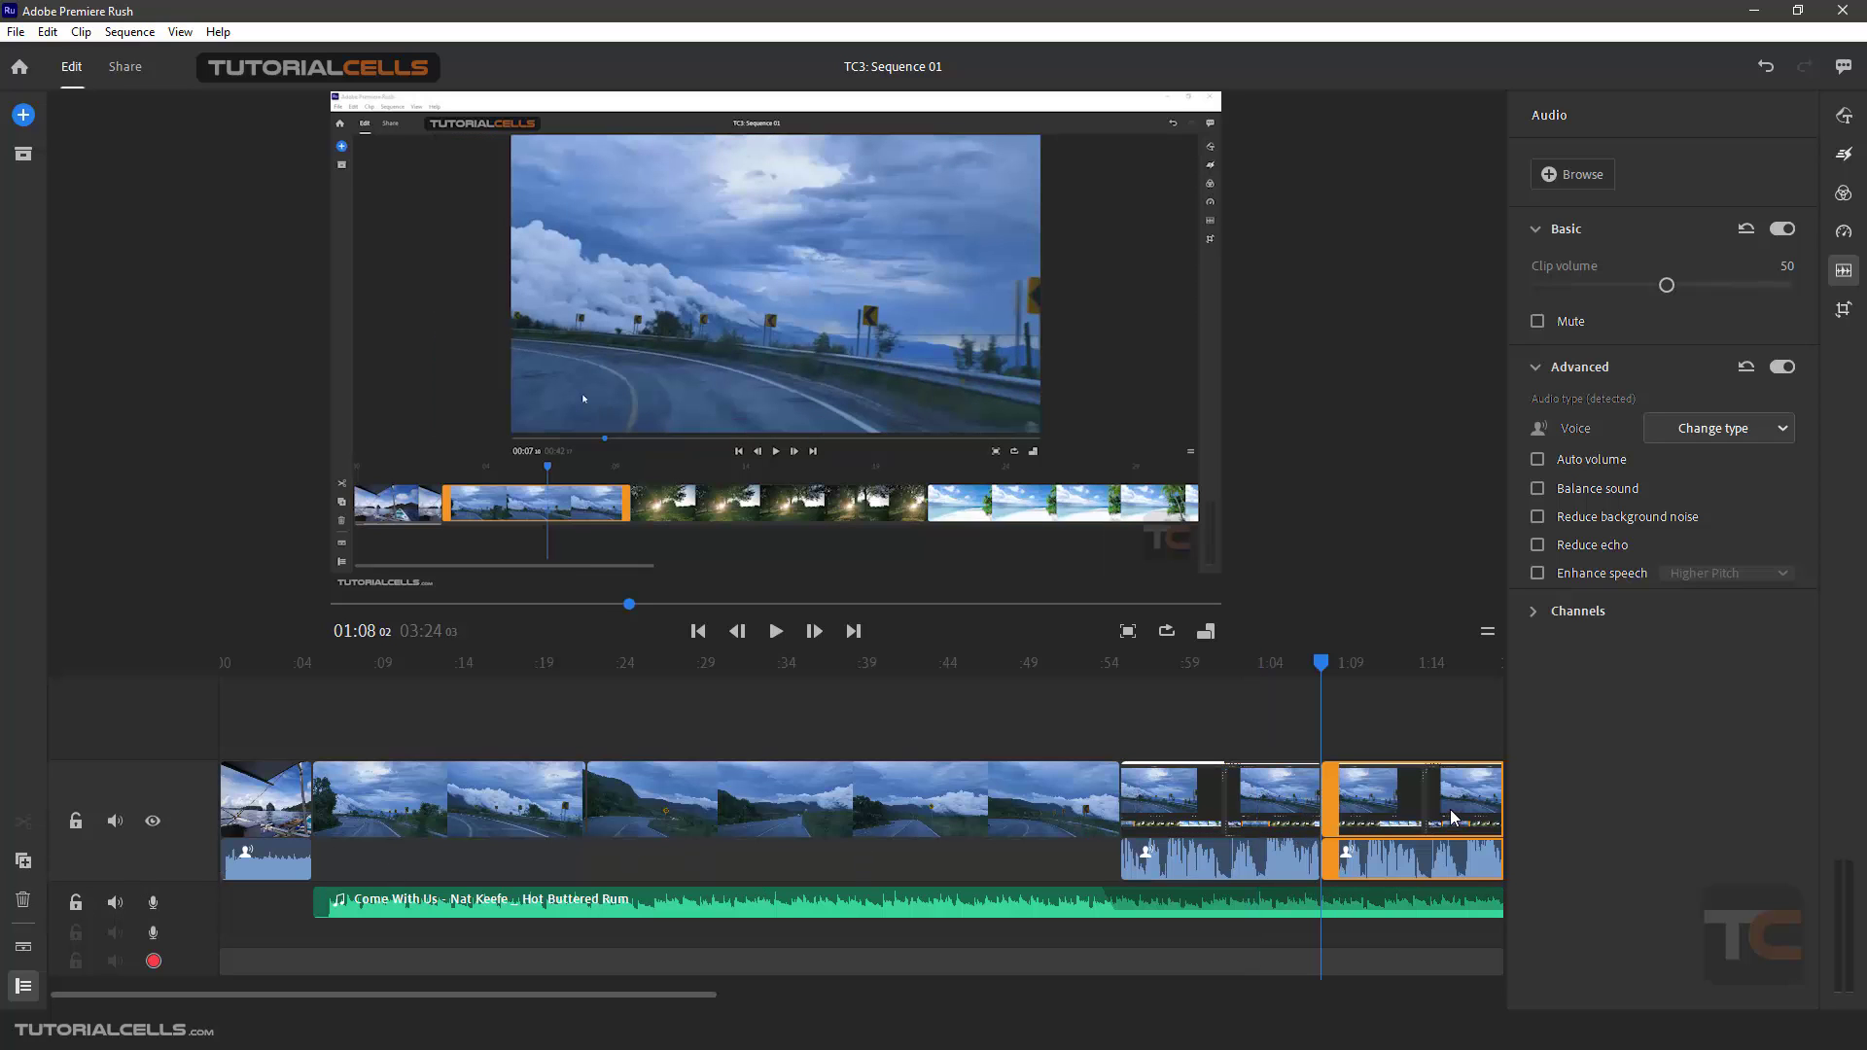
{"action": "left_click_drag", "start_coordinate": [1439, 799], "coordinate": [681, 793]}
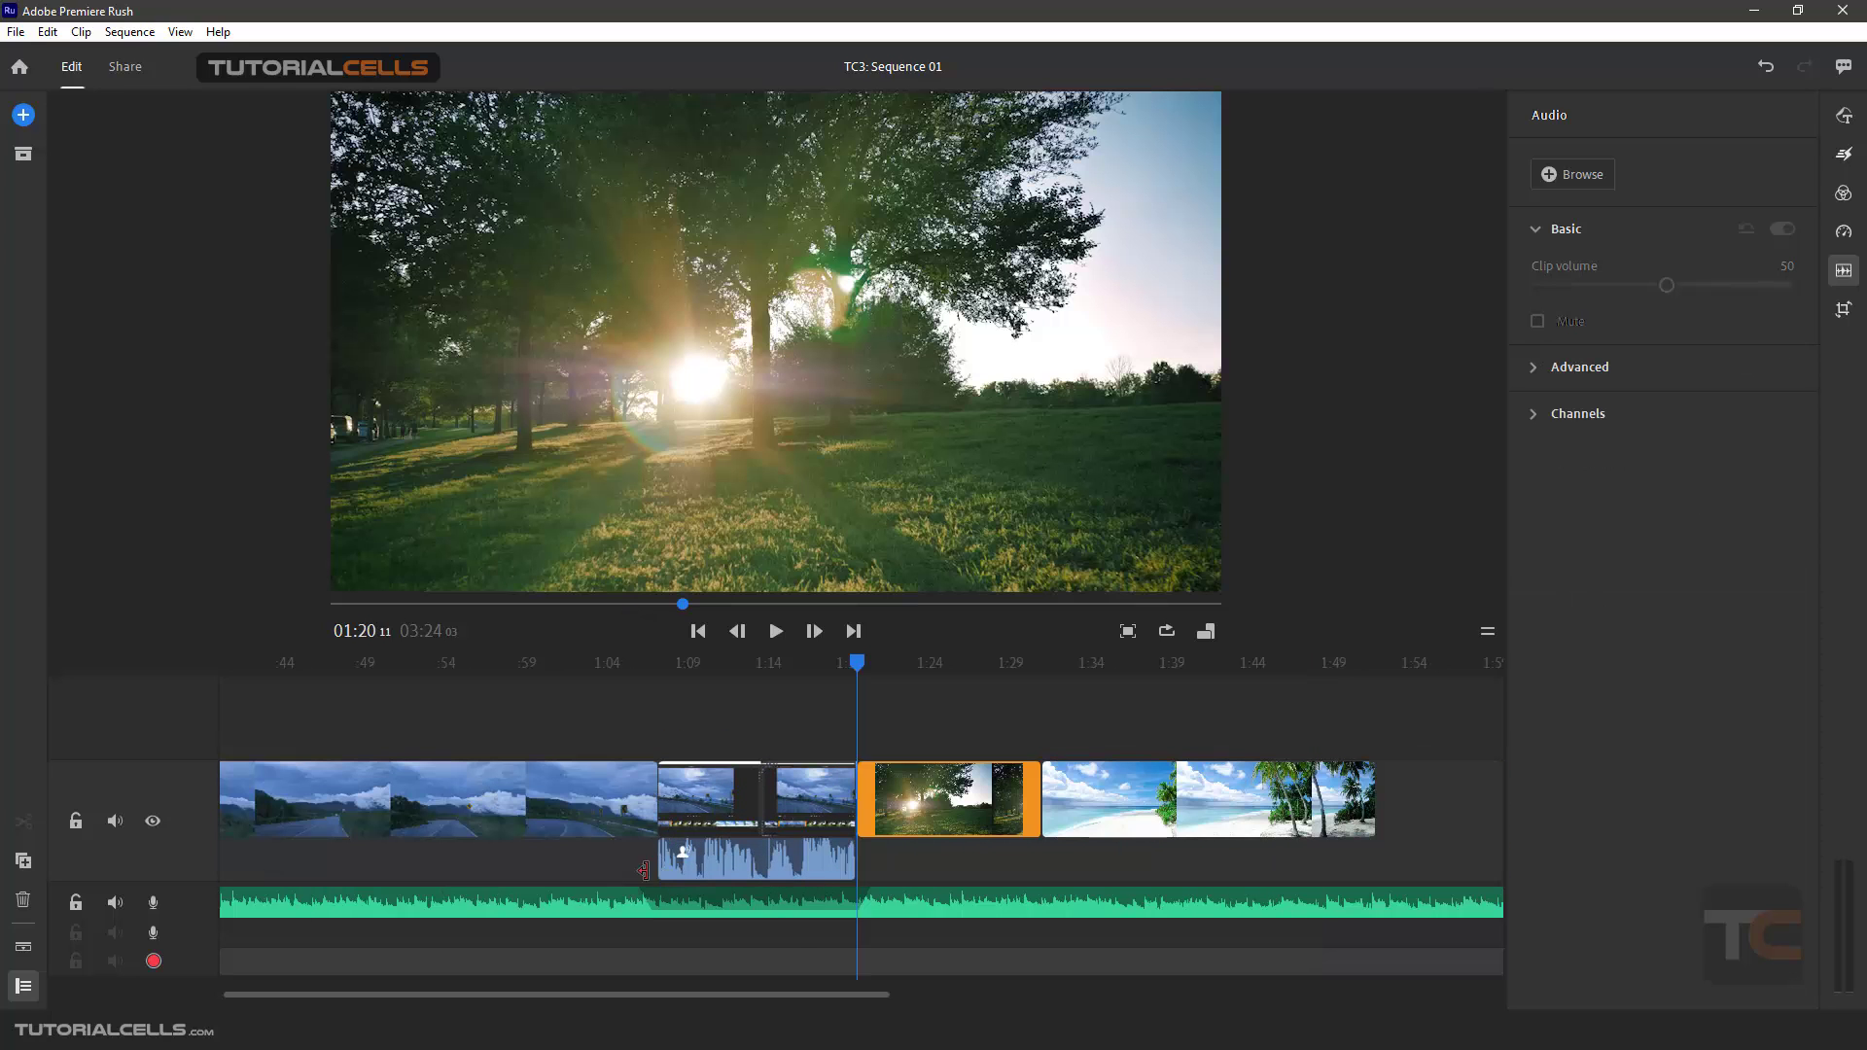
Step: Set the background music clip's audio type to Music
{"action": "left_click_drag", "start_coordinate": [656, 995], "coordinate": [743, 932]}
{"action": "left_click", "coordinate": [664, 903]}
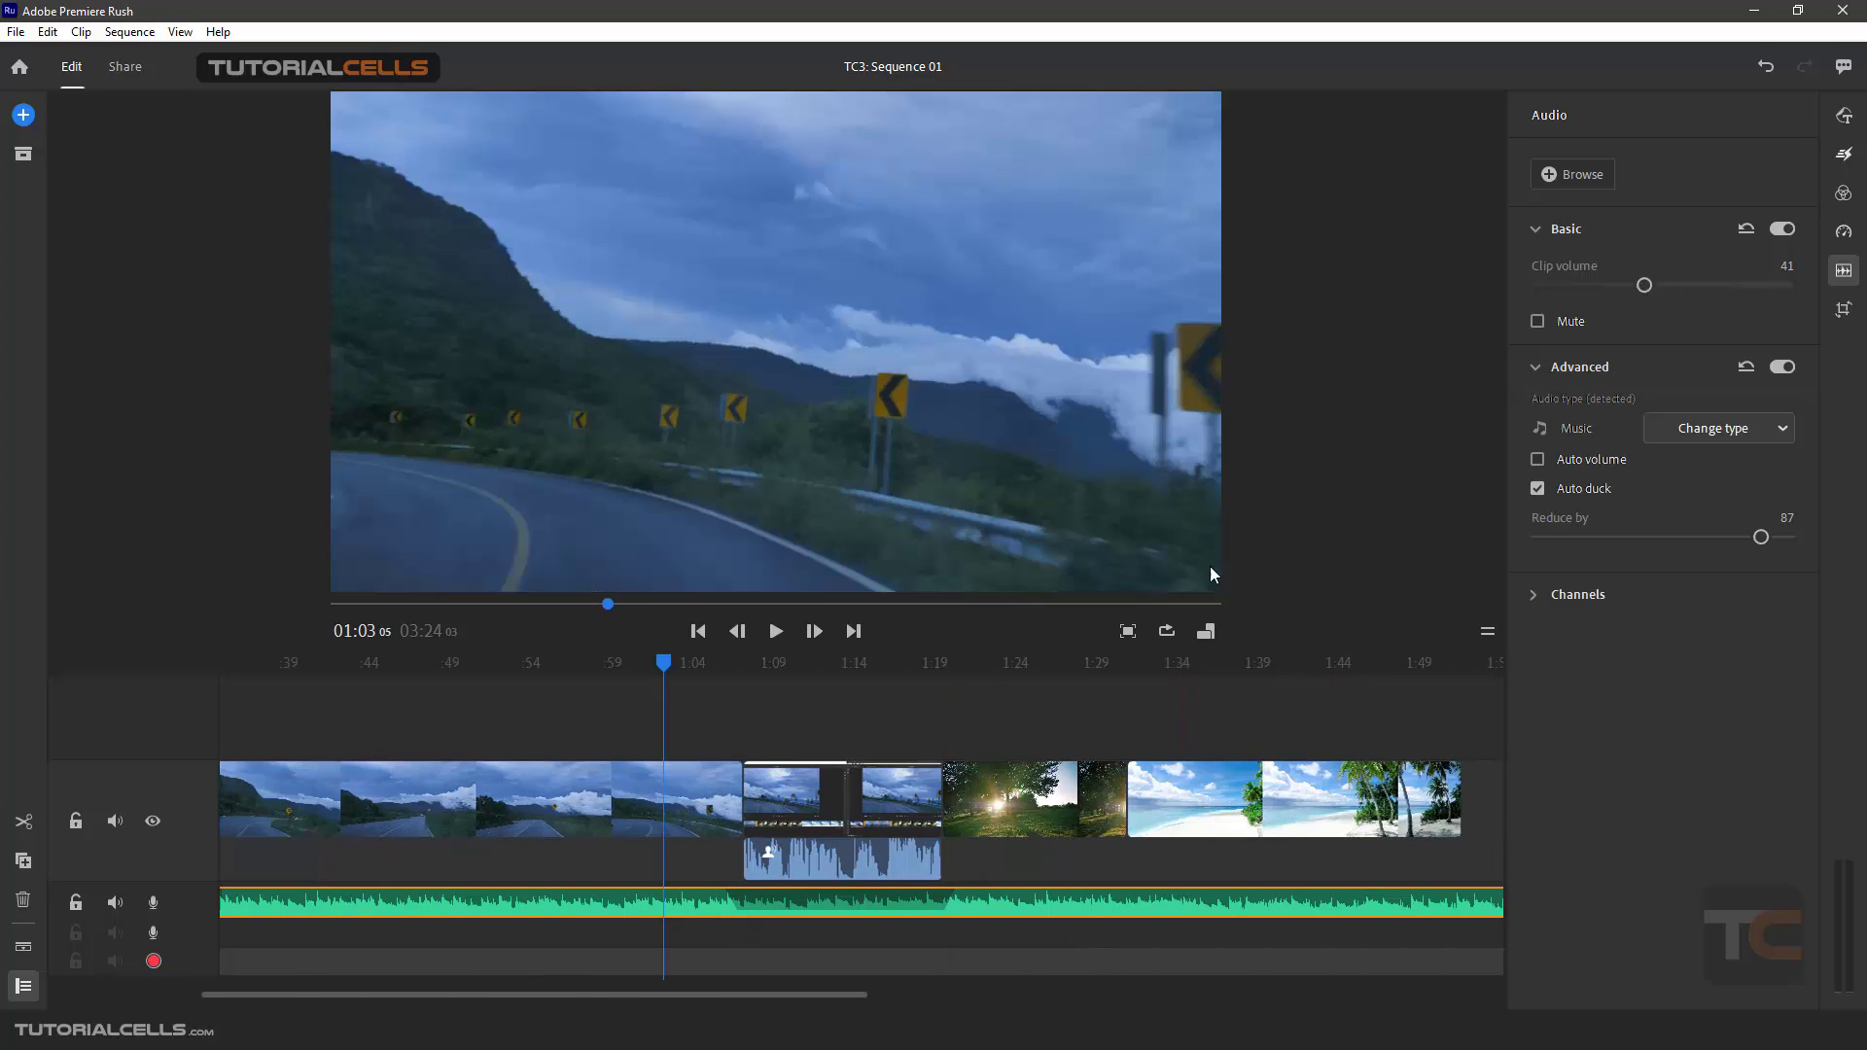
{"action": "left_click", "coordinate": [1686, 427]}
{"action": "left_click", "coordinate": [1686, 487]}
{"action": "mouse_move", "coordinate": [1574, 463]}
Step: Review the voice clip's audio type options and the descriptions of its Auto volume and Reduce background noise settings
{"action": "left_click", "coordinate": [862, 862]}
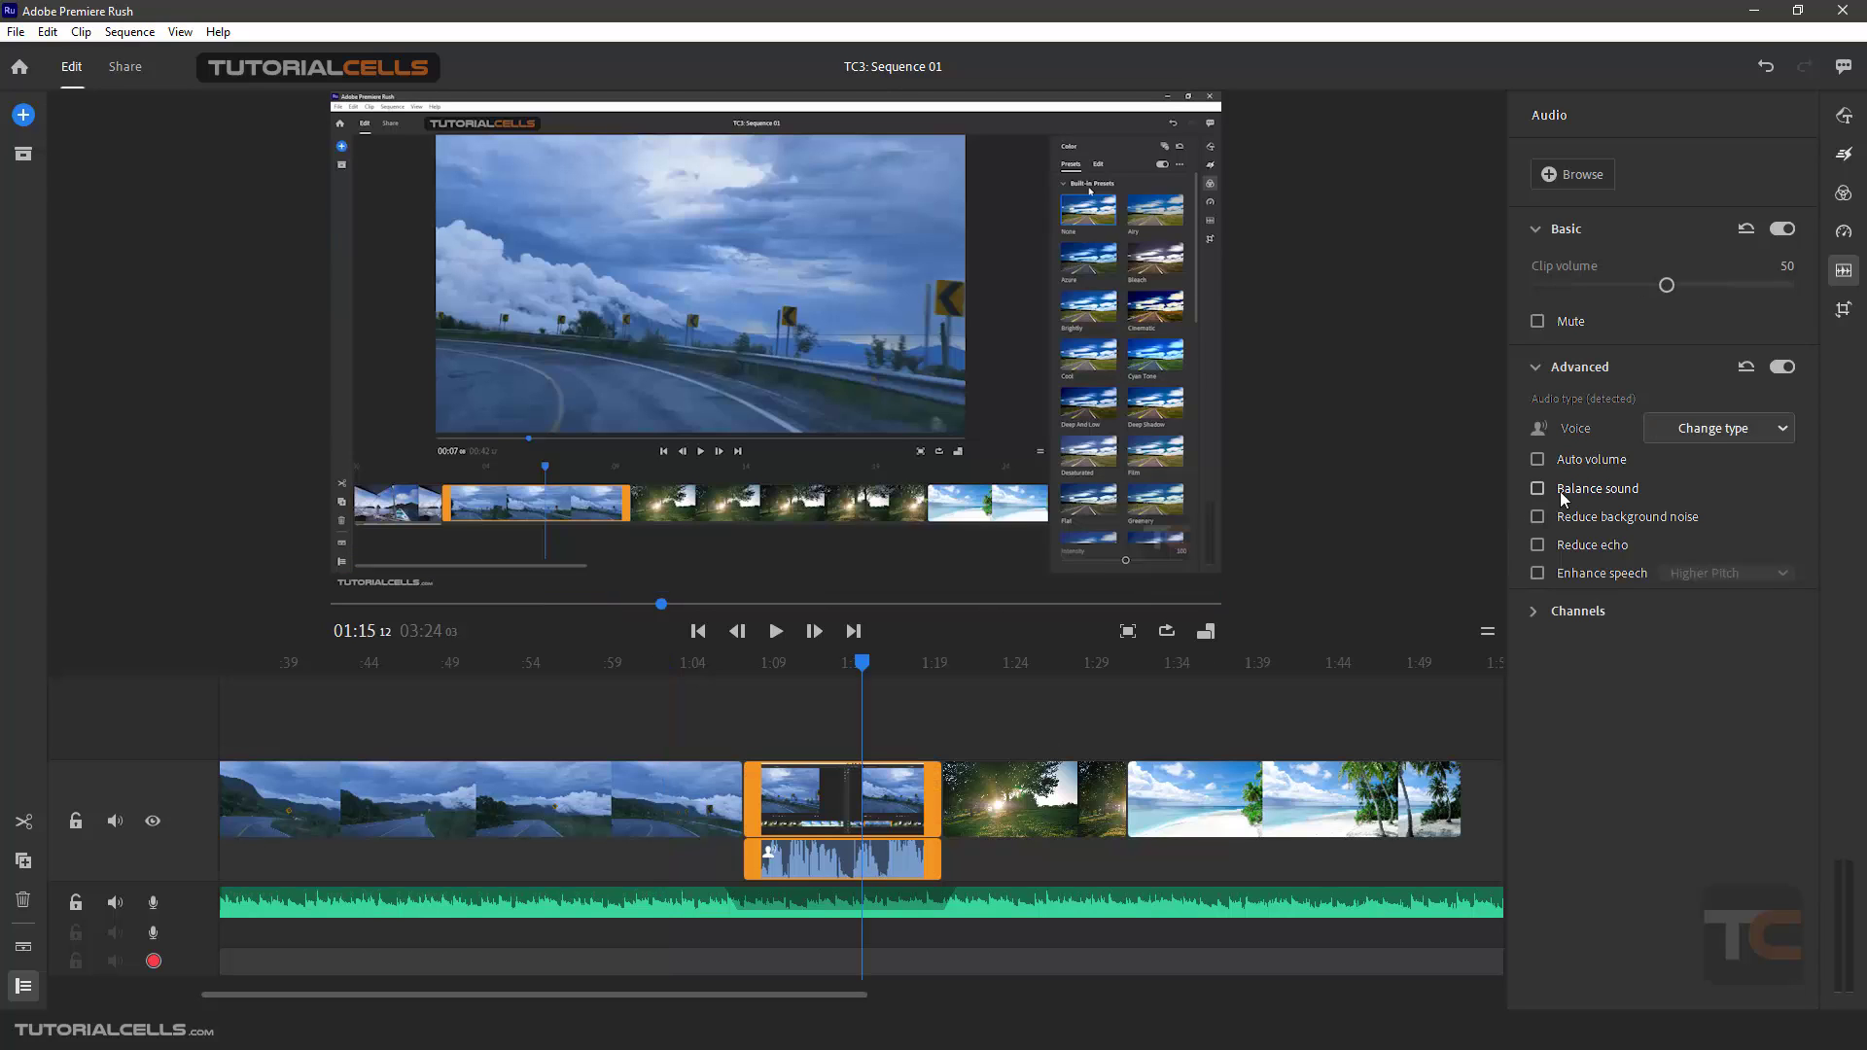
{"action": "left_click", "coordinate": [1709, 428]}
{"action": "left_click", "coordinate": [1708, 430]}
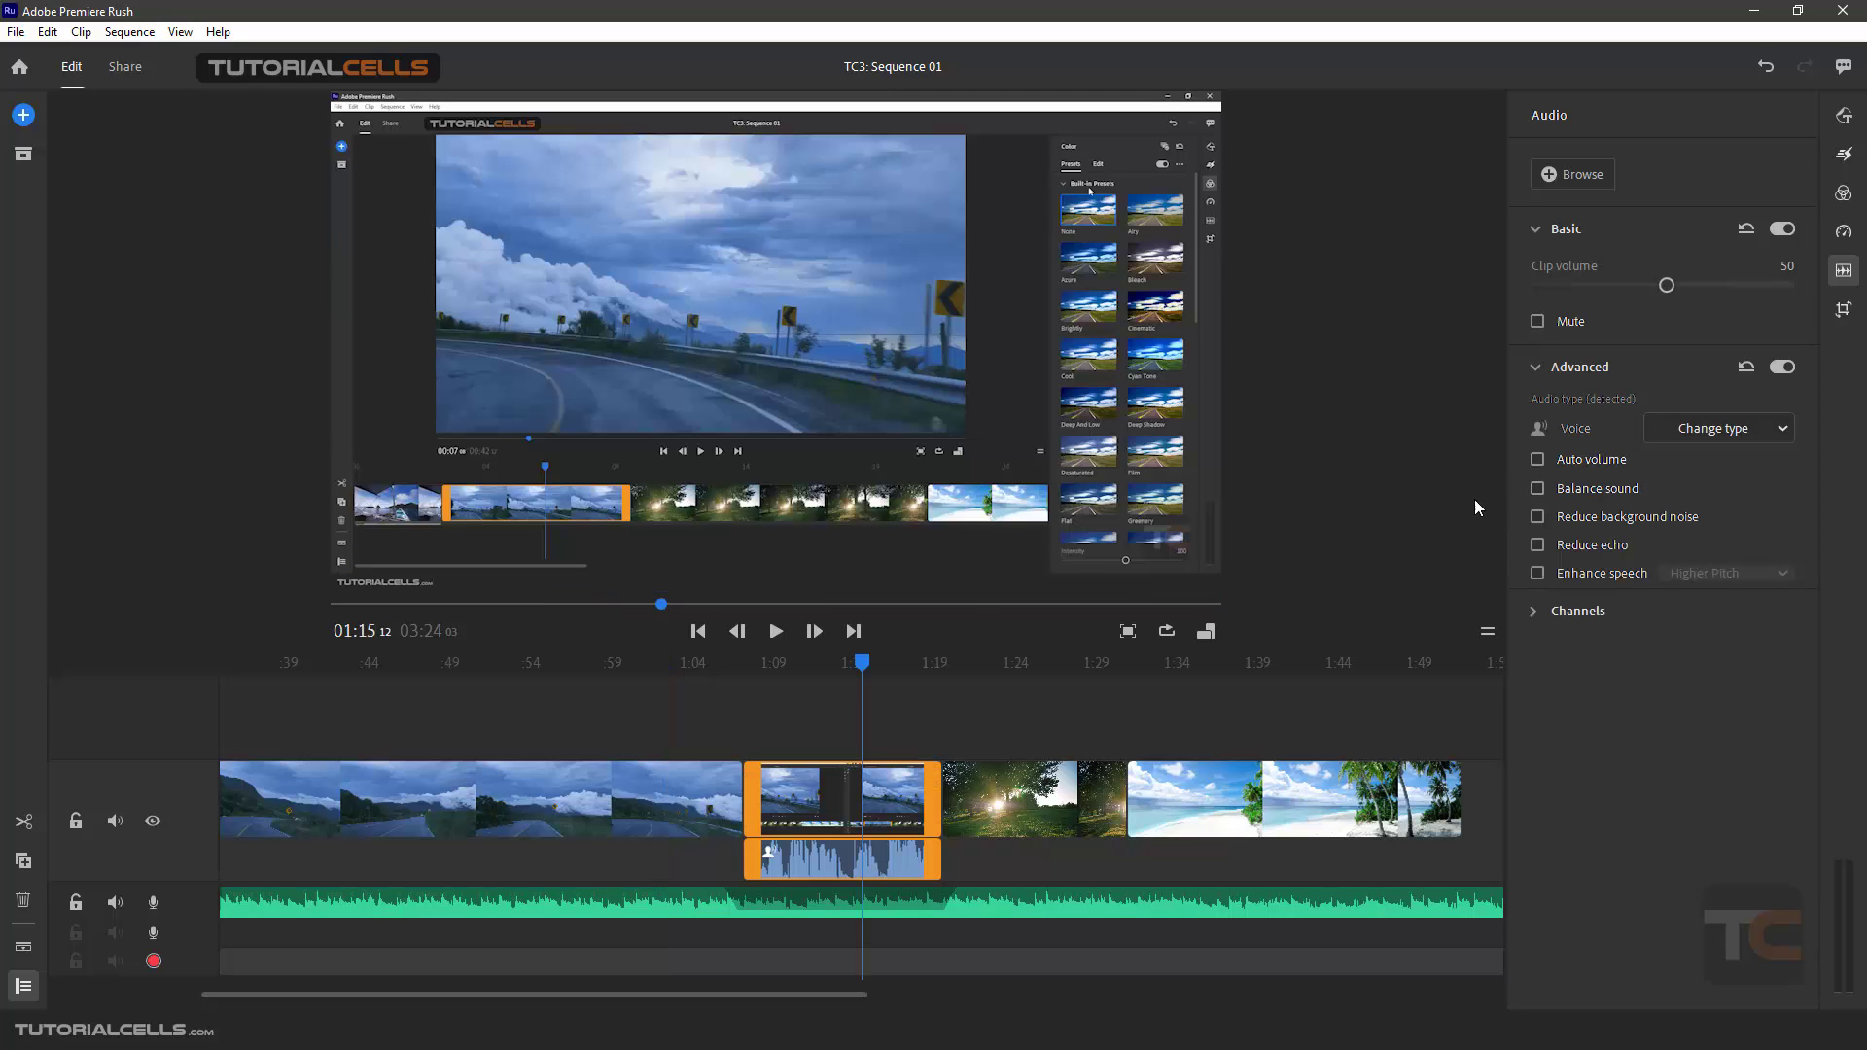
{"action": "mouse_move", "coordinate": [1575, 463]}
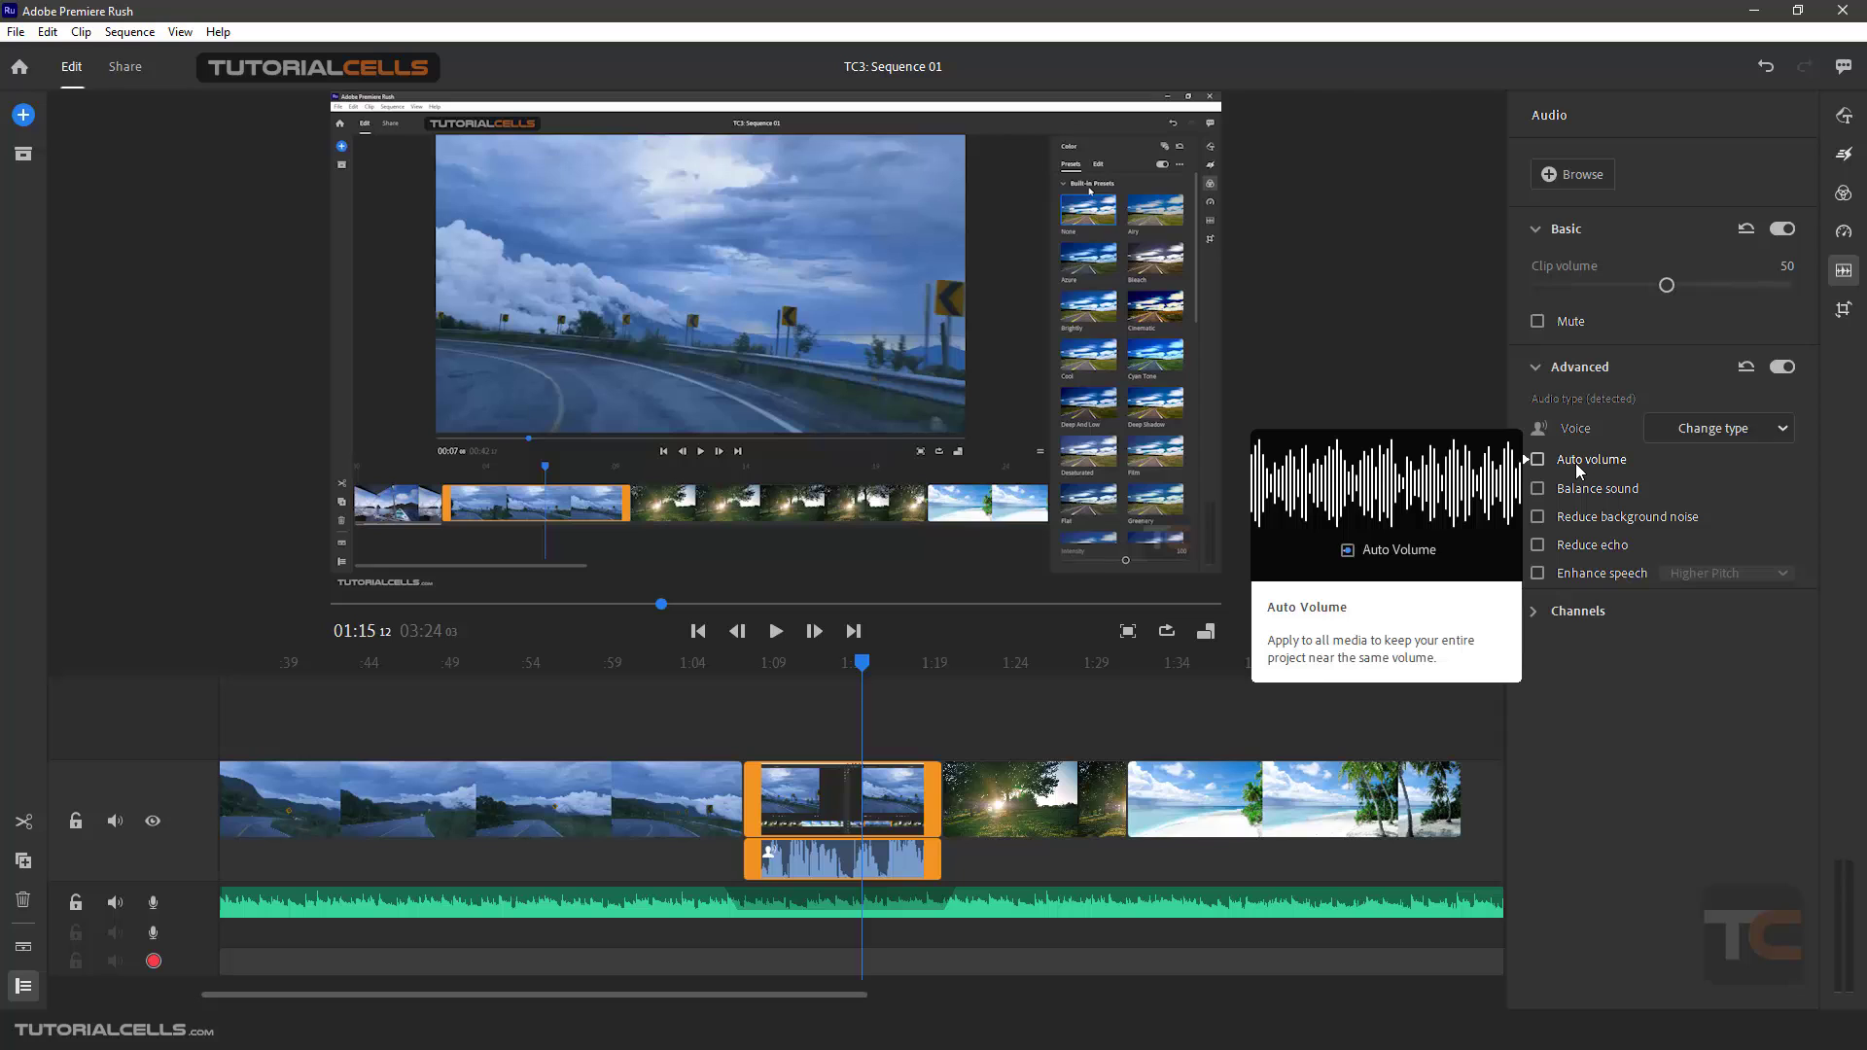
{"action": "mouse_move", "coordinate": [1578, 496]}
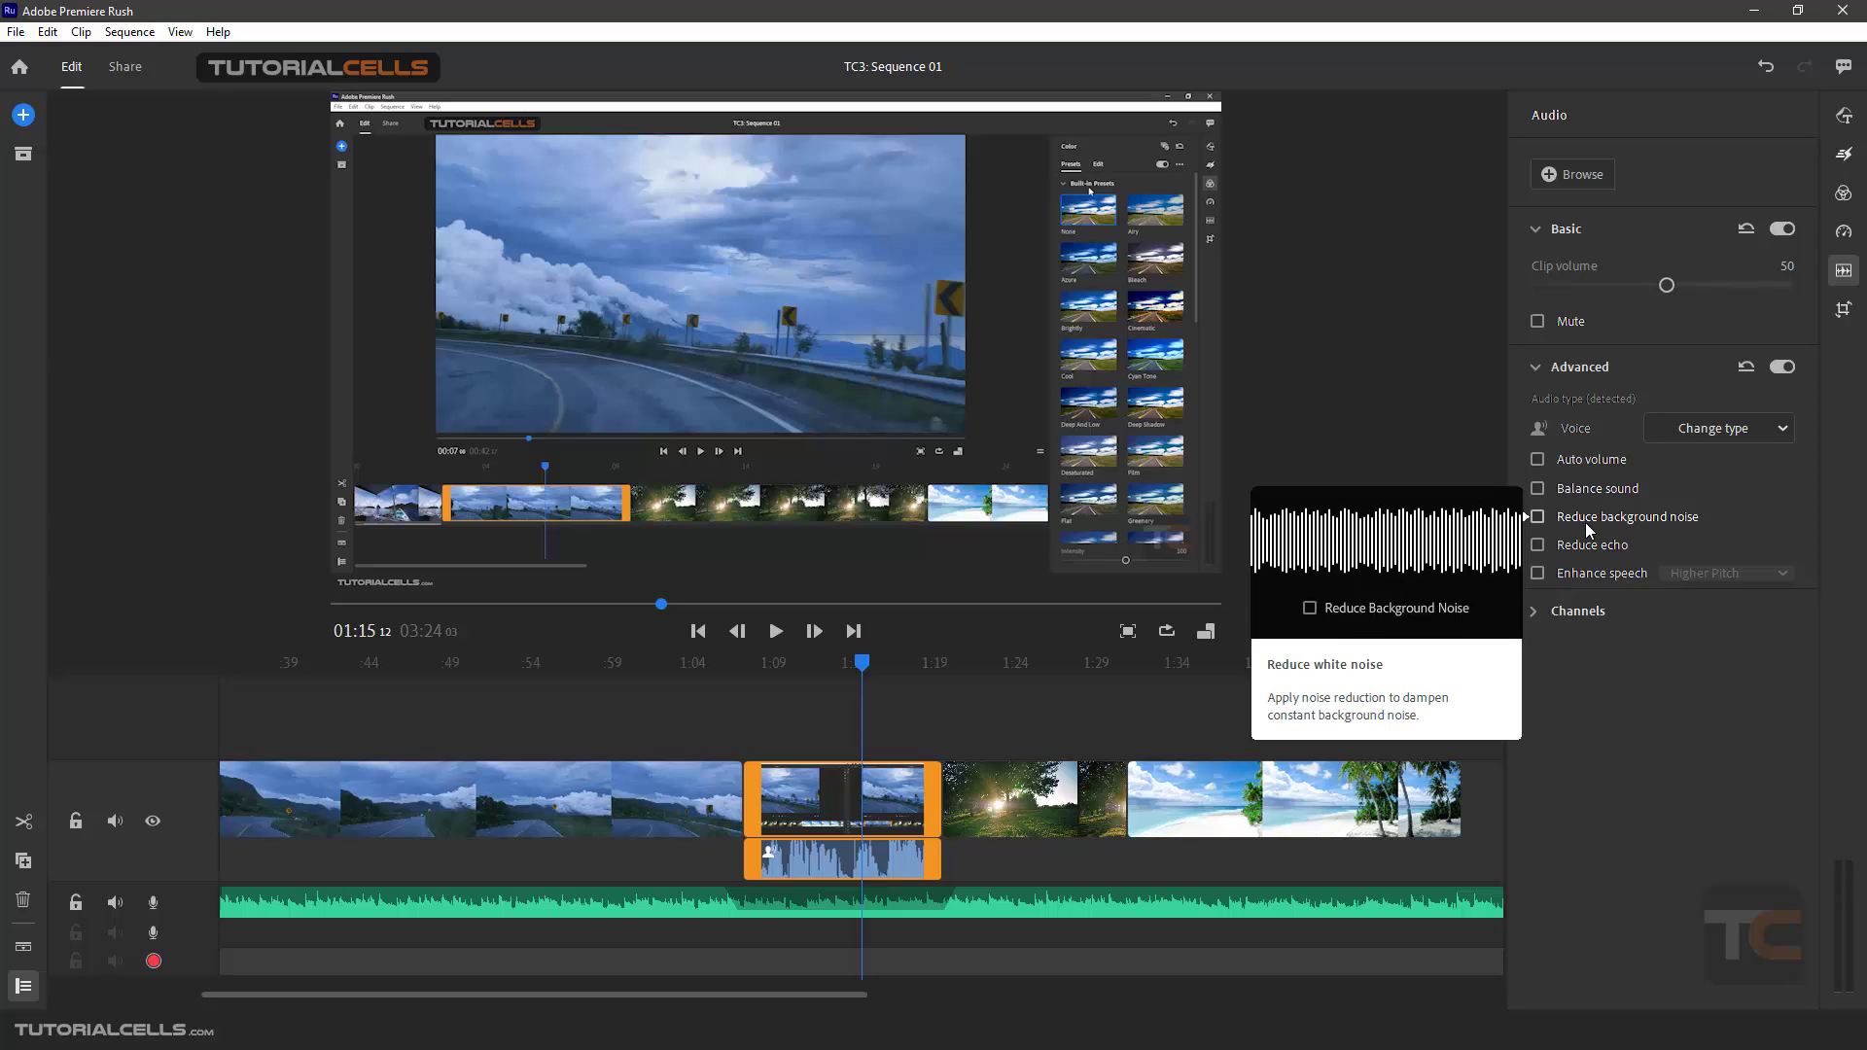
Step: Delete the background music clip from the sequence
{"action": "scroll", "coordinate": [632, 879], "scroll_direction": "up", "scroll_amount": 3}
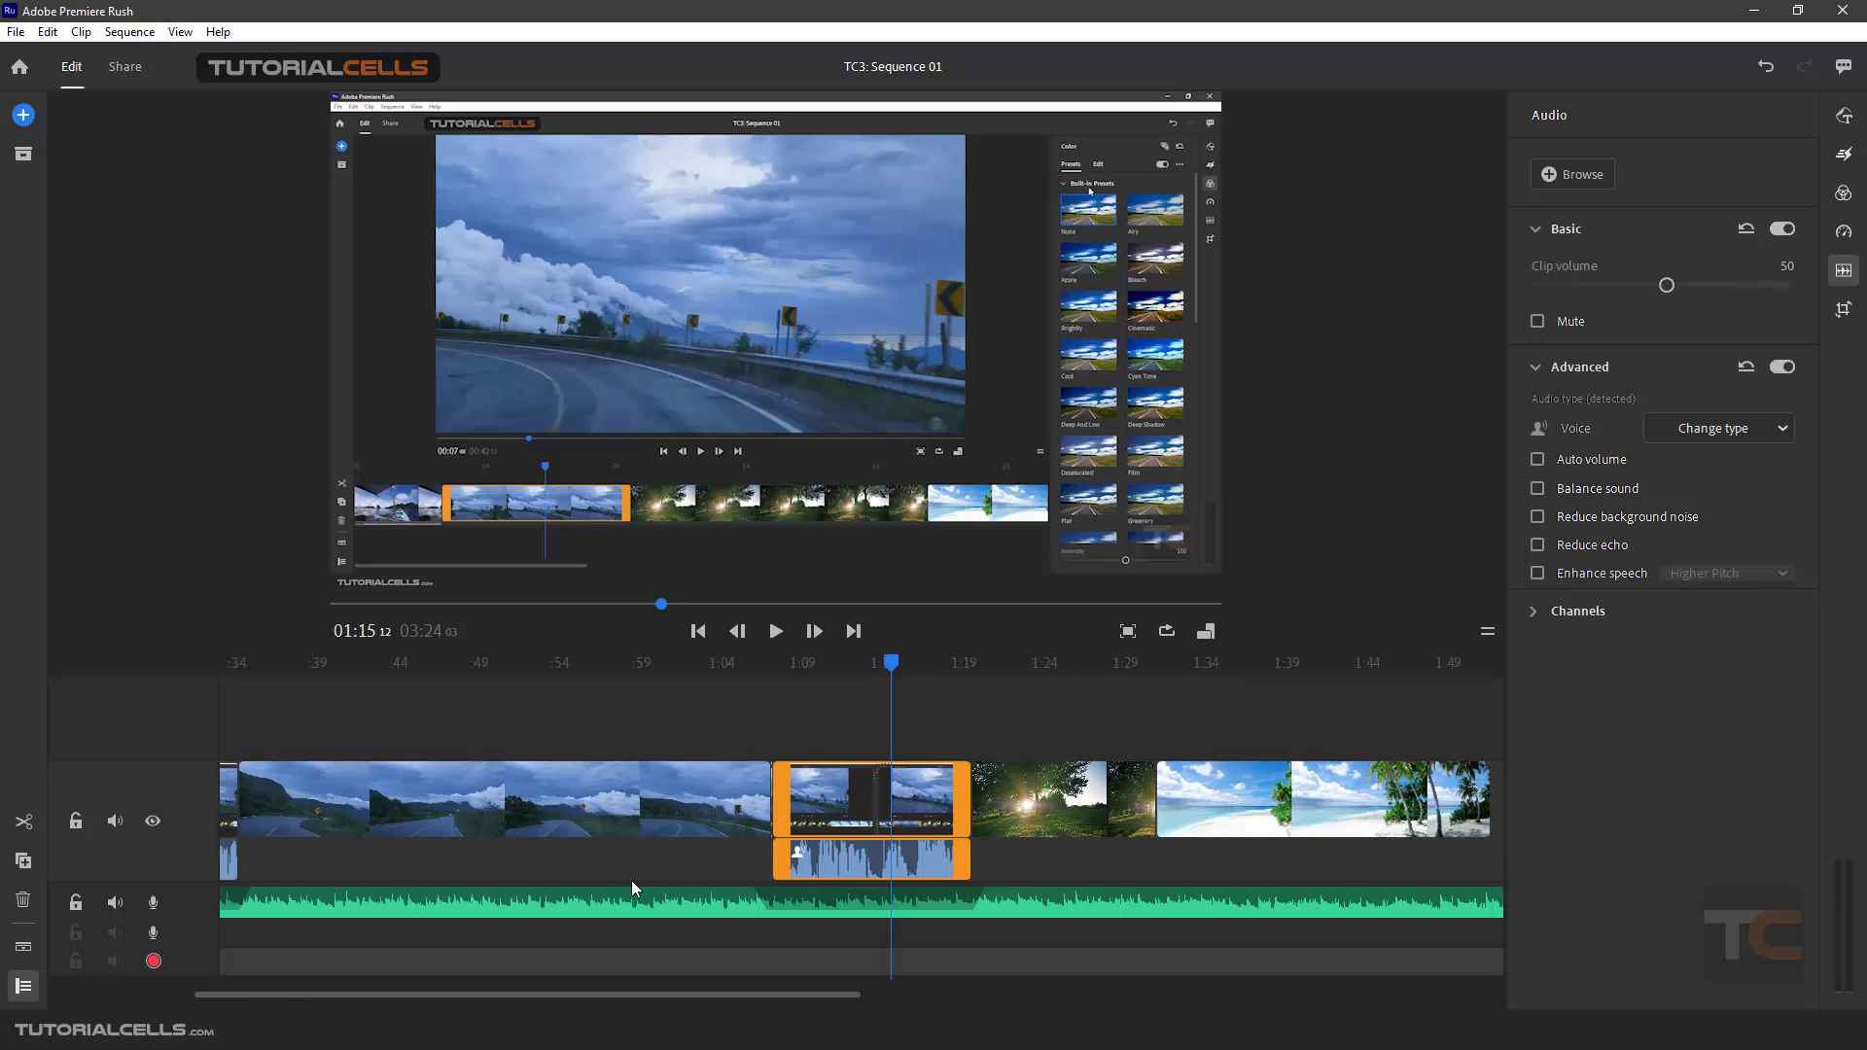
{"action": "left_click", "coordinate": [604, 913]}
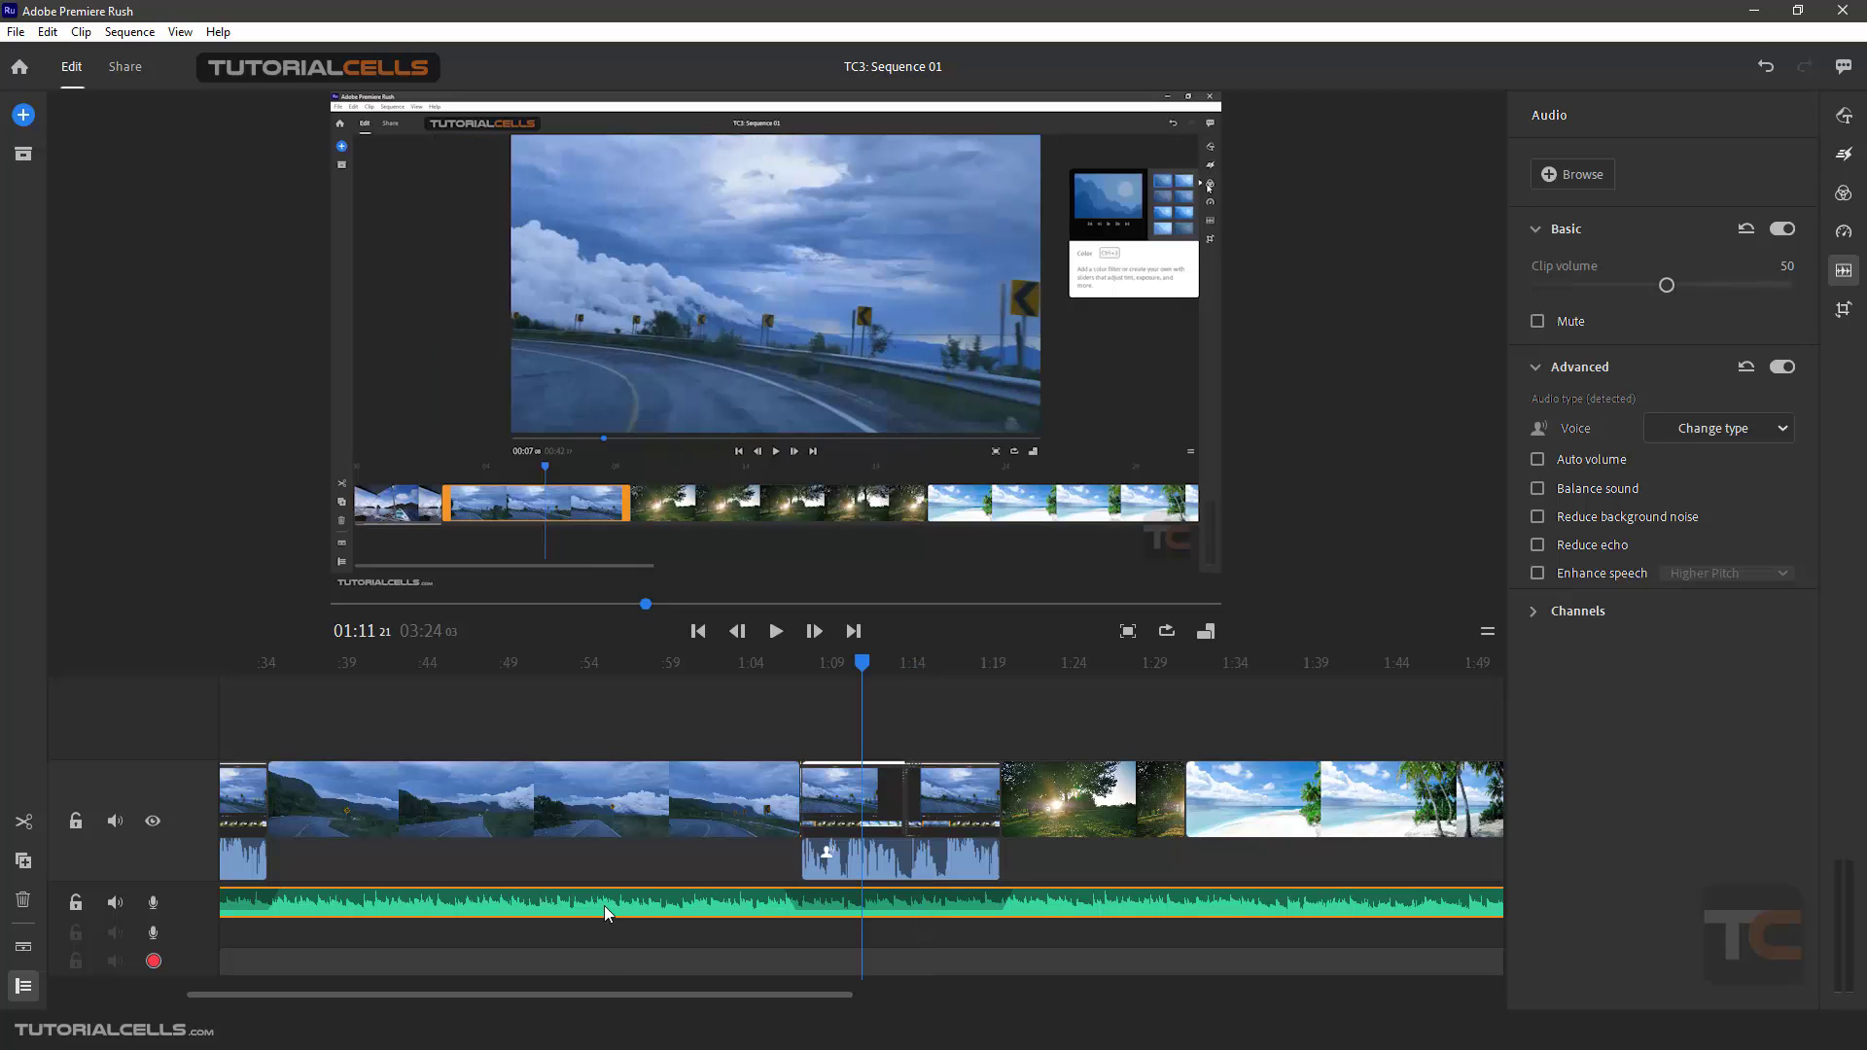
{"action": "key", "text": "Delete"}
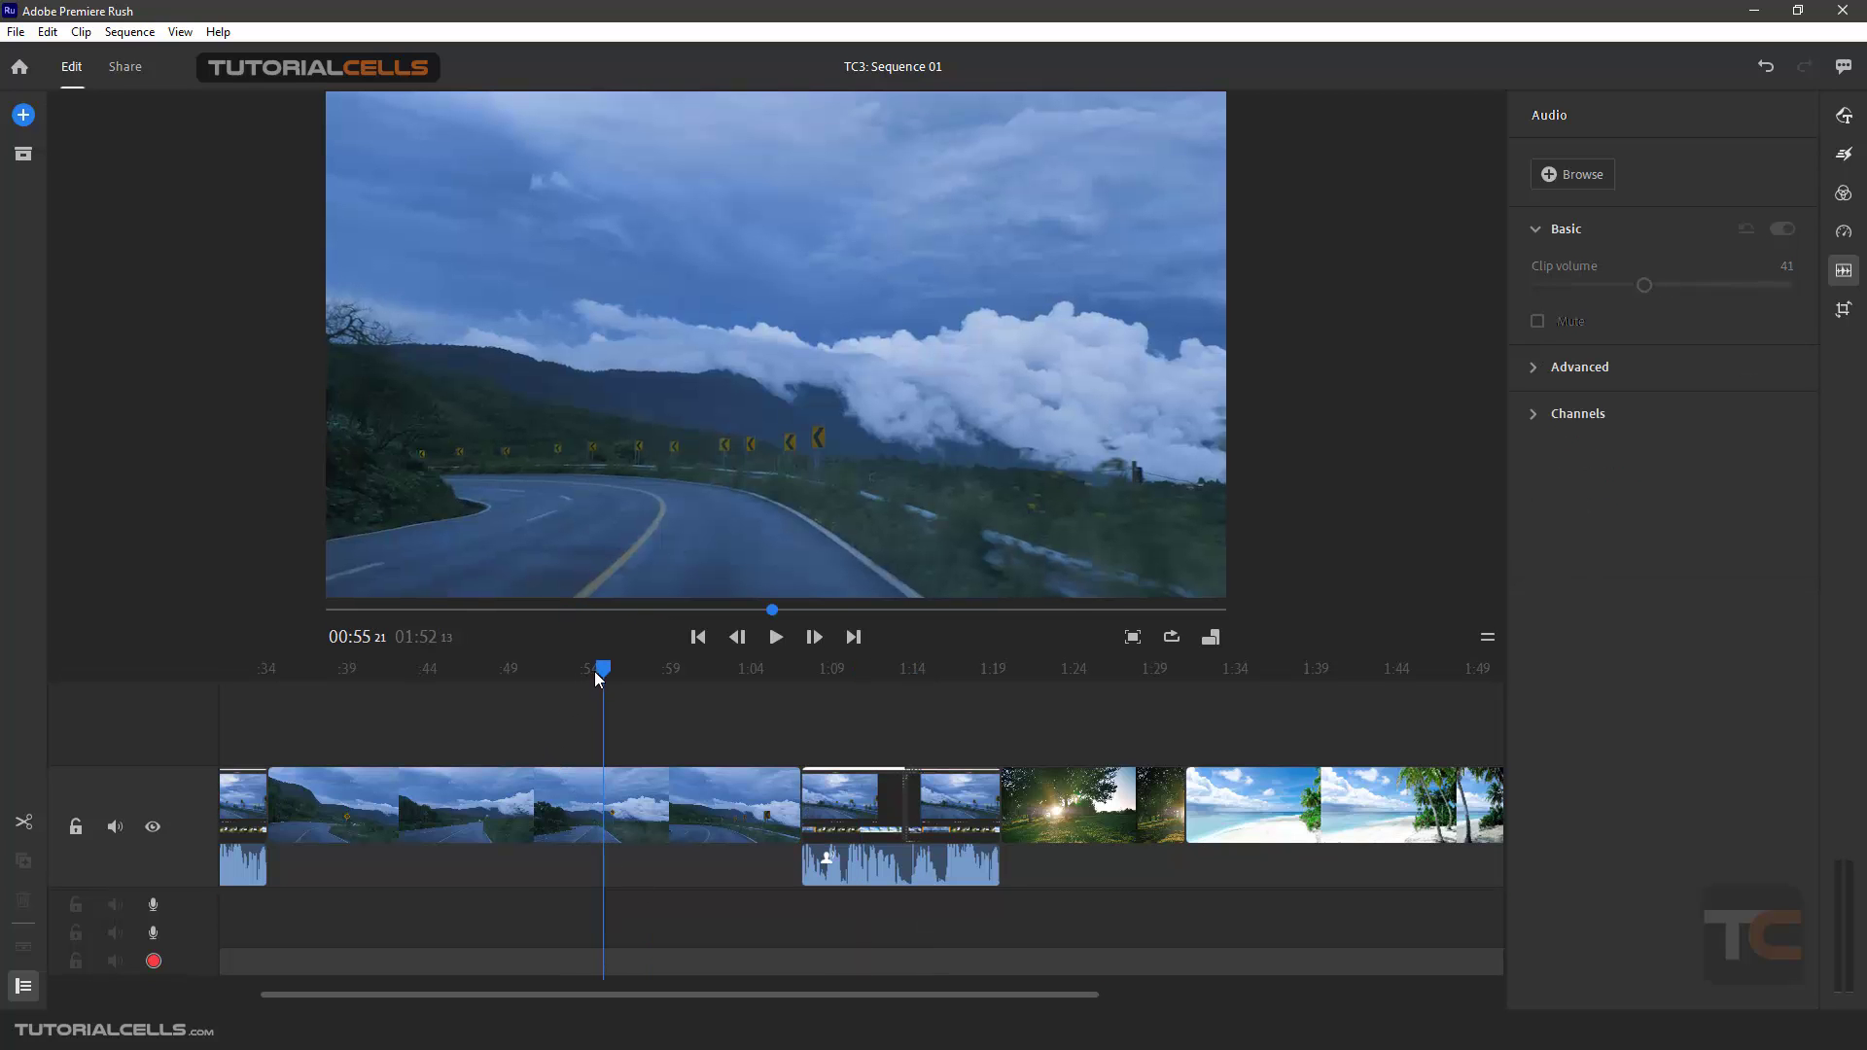
Step: Record a voiceover under the second road clip from about 40 to 55 seconds
{"action": "left_click_drag", "start_coordinate": [598, 678], "coordinate": [356, 696]}
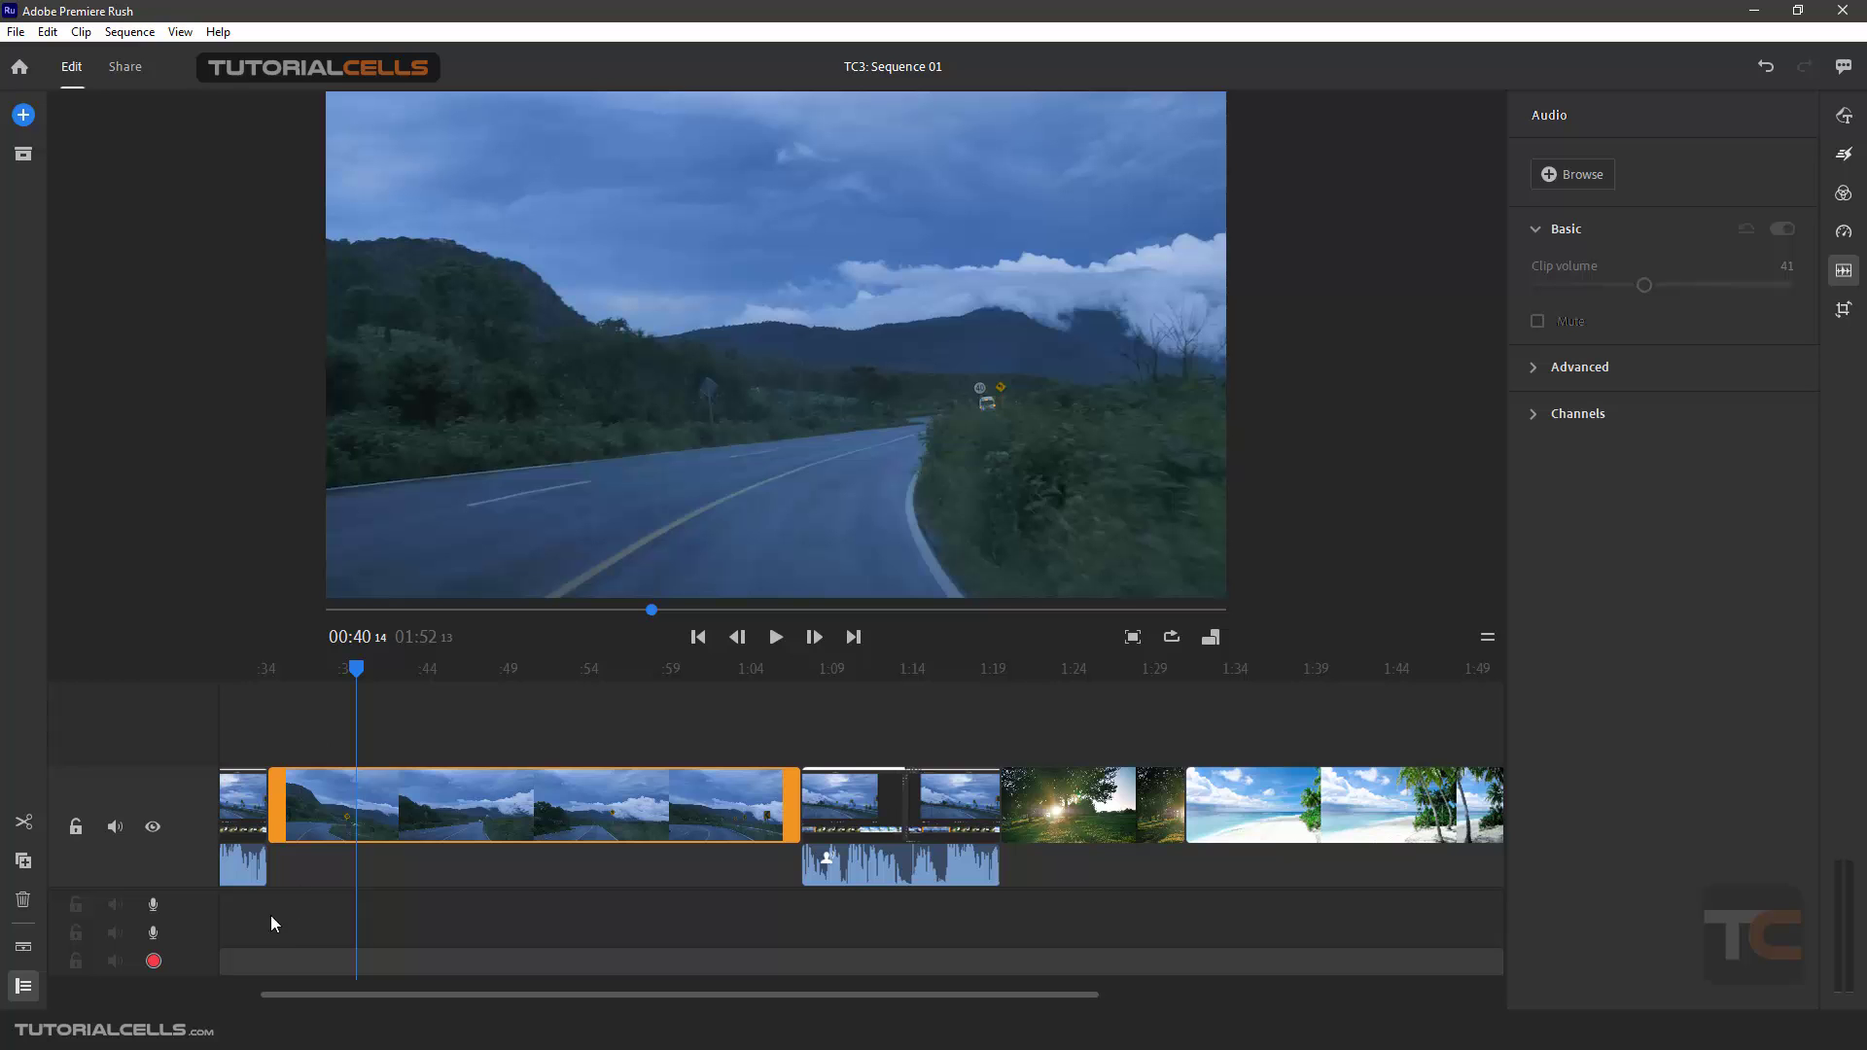
{"action": "left_click", "coordinate": [154, 960]}
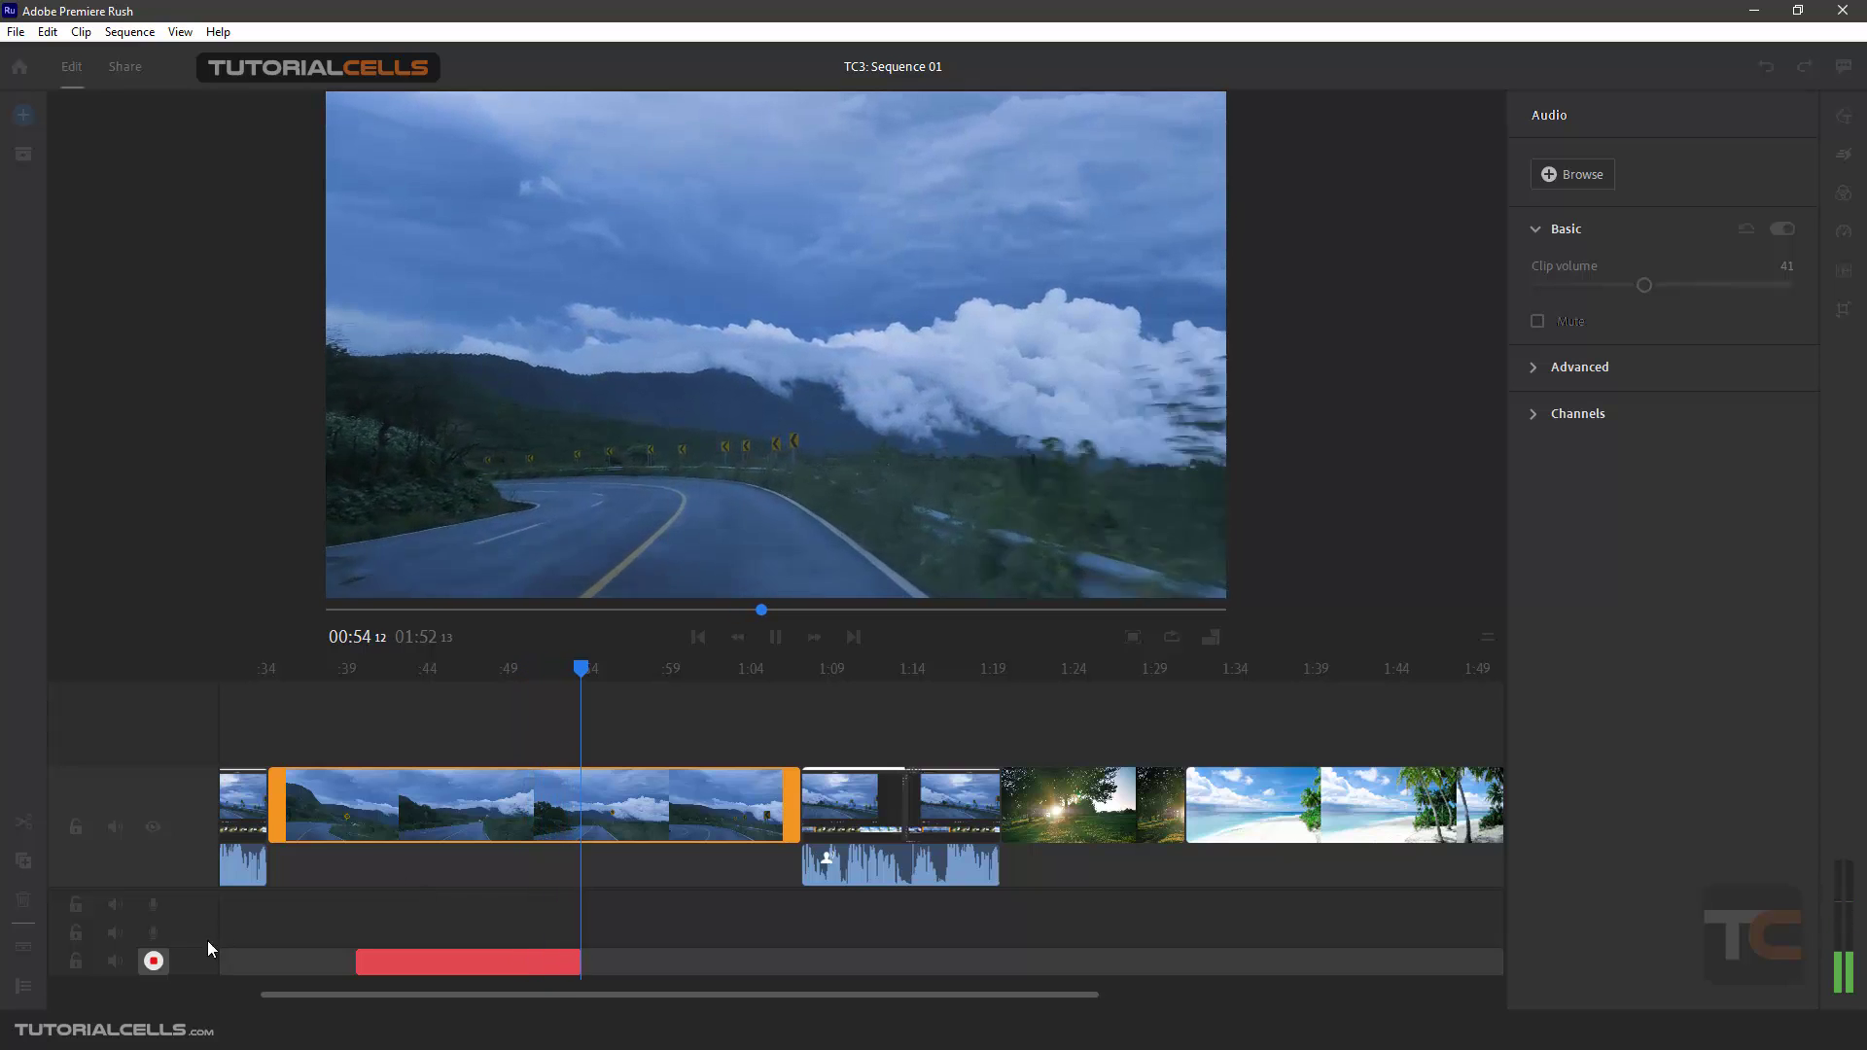
{"action": "left_click", "coordinate": [153, 960]}
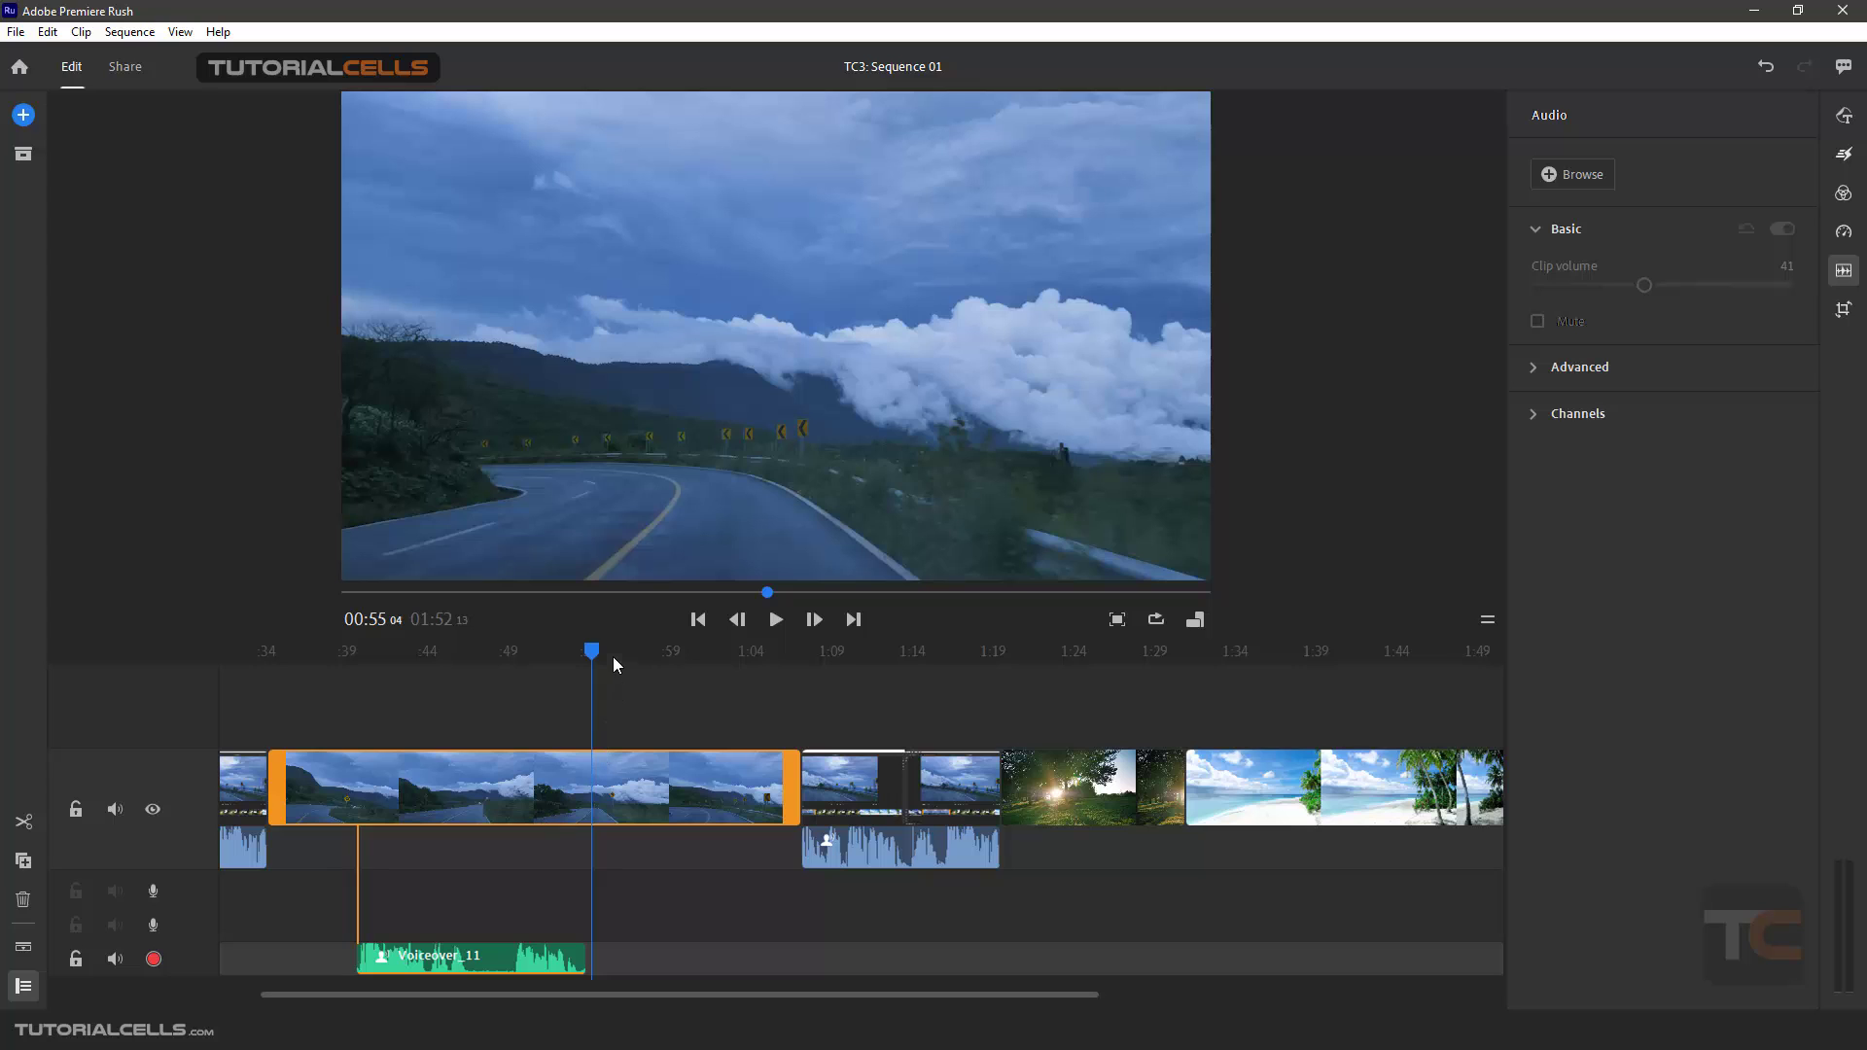
Step: Check the audio type options of the recorded voiceover and play it from about 46 seconds
{"action": "left_click_drag", "start_coordinate": [613, 656], "coordinate": [453, 668]}
{"action": "left_click", "coordinate": [495, 963]}
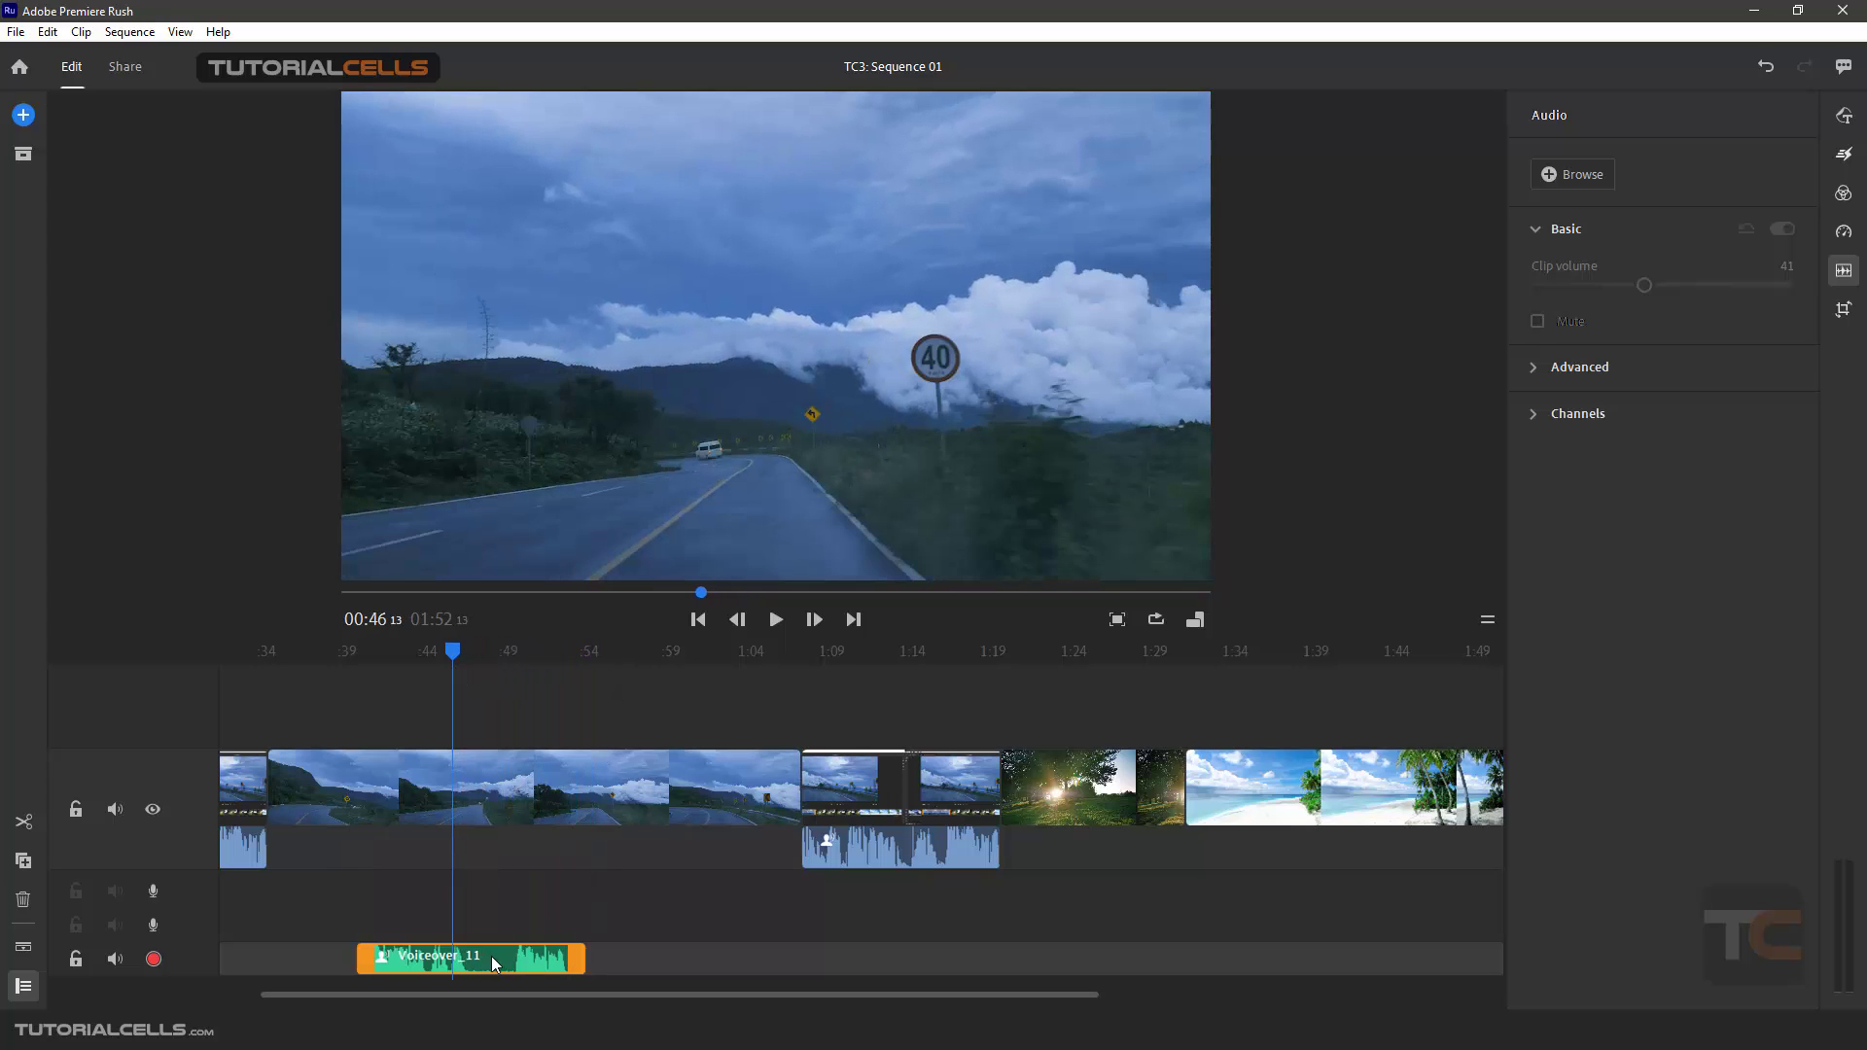
{"action": "left_click", "coordinate": [1694, 430]}
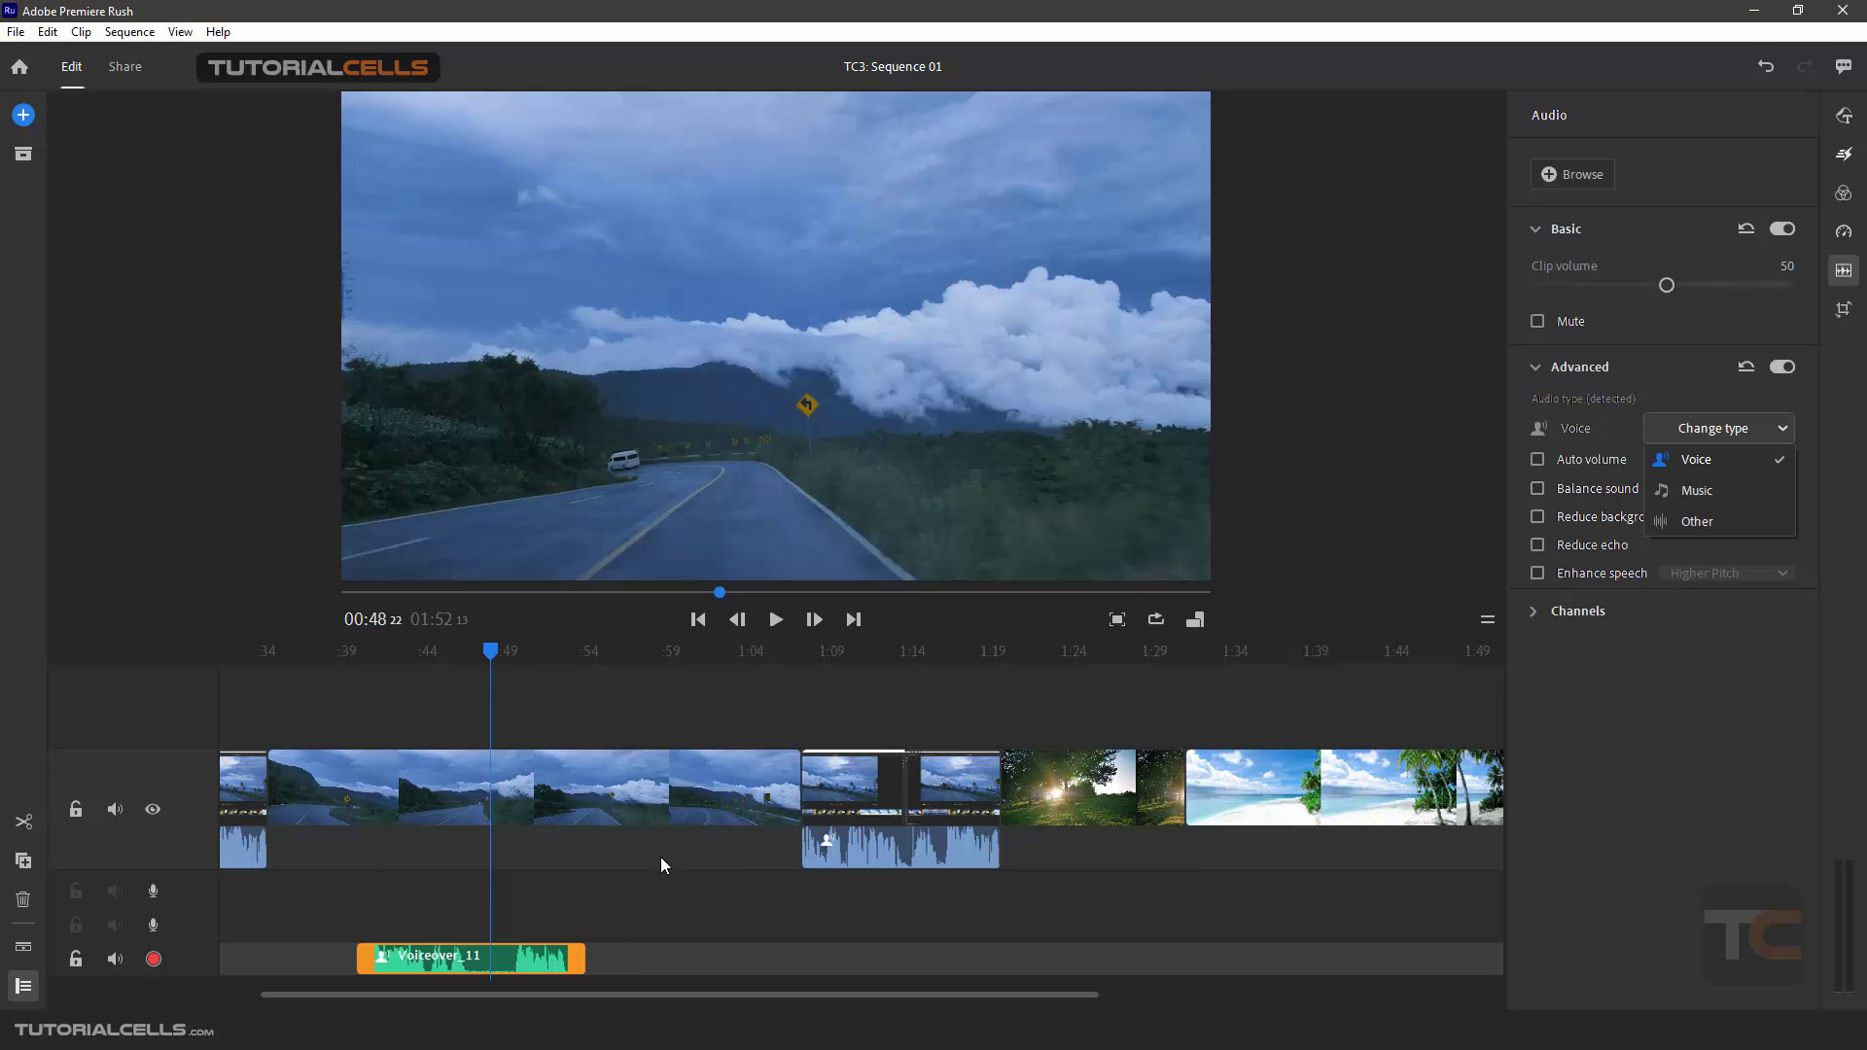
{"action": "left_click", "coordinate": [572, 856]}
{"action": "left_click", "coordinate": [451, 650]}
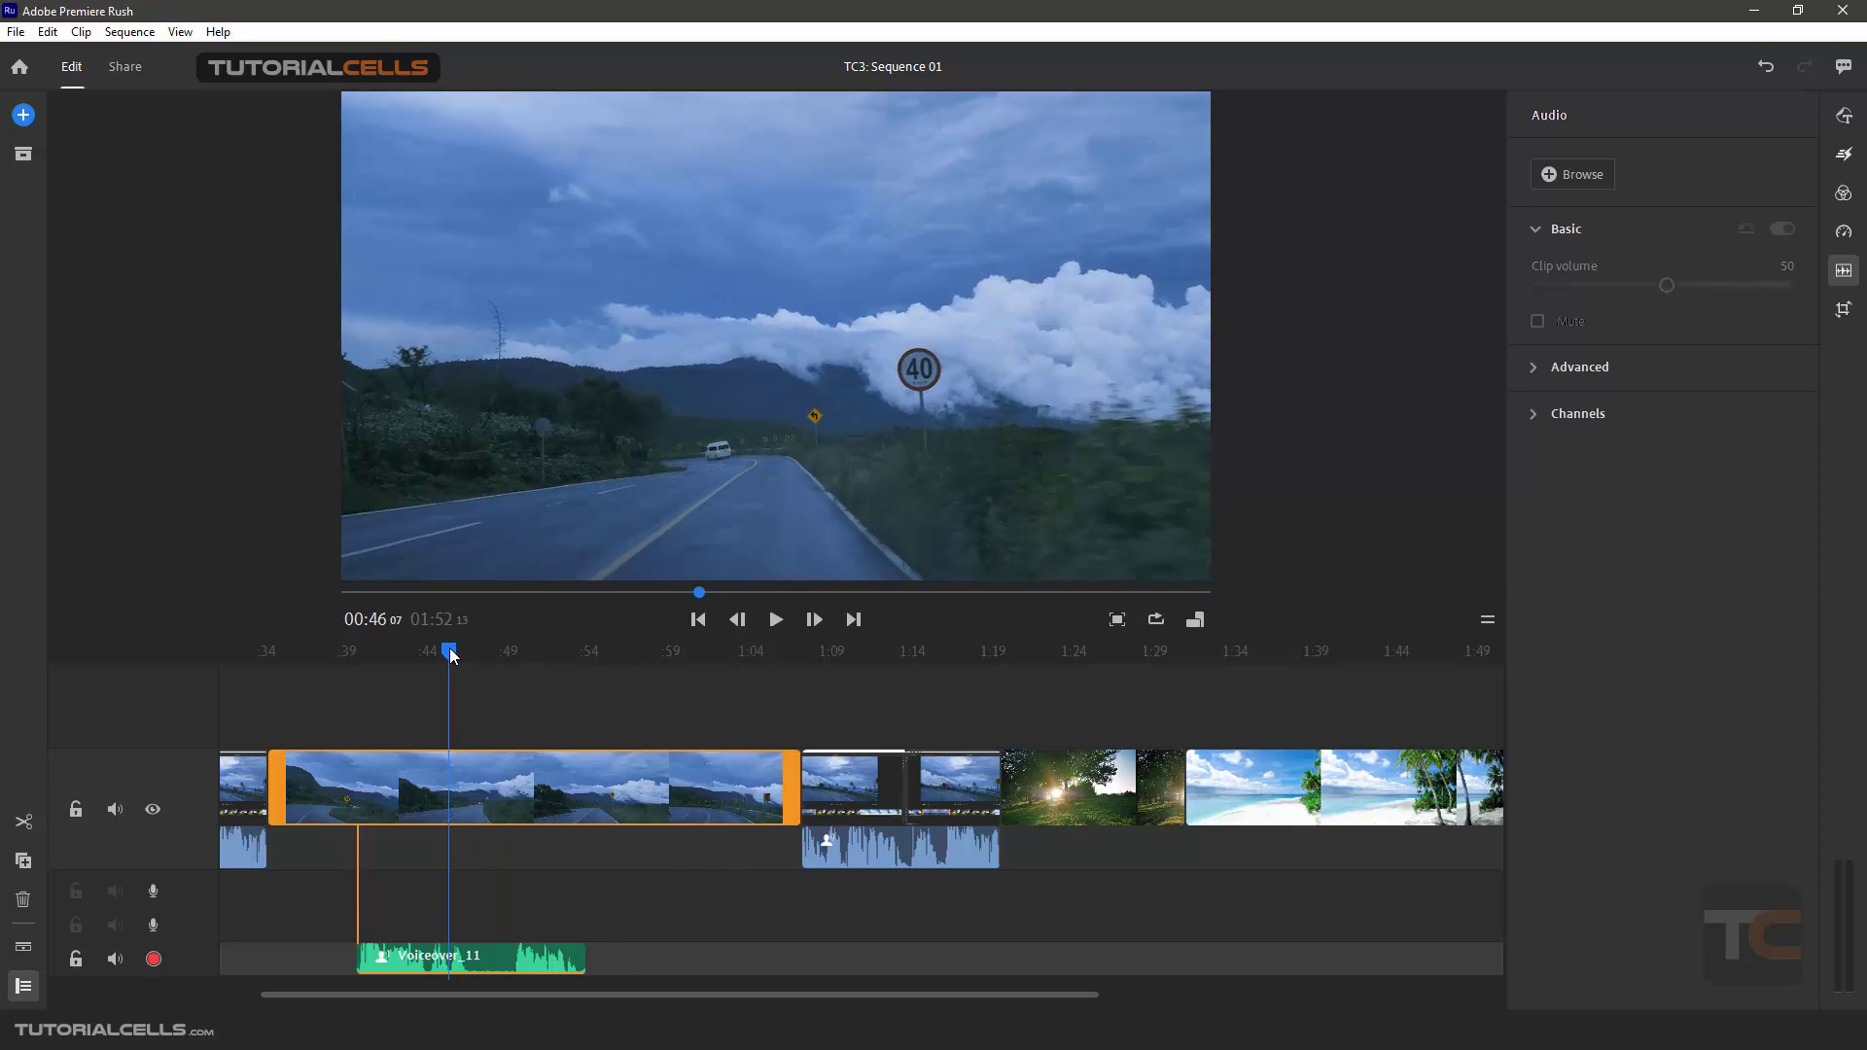
{"action": "key", "text": "space"}
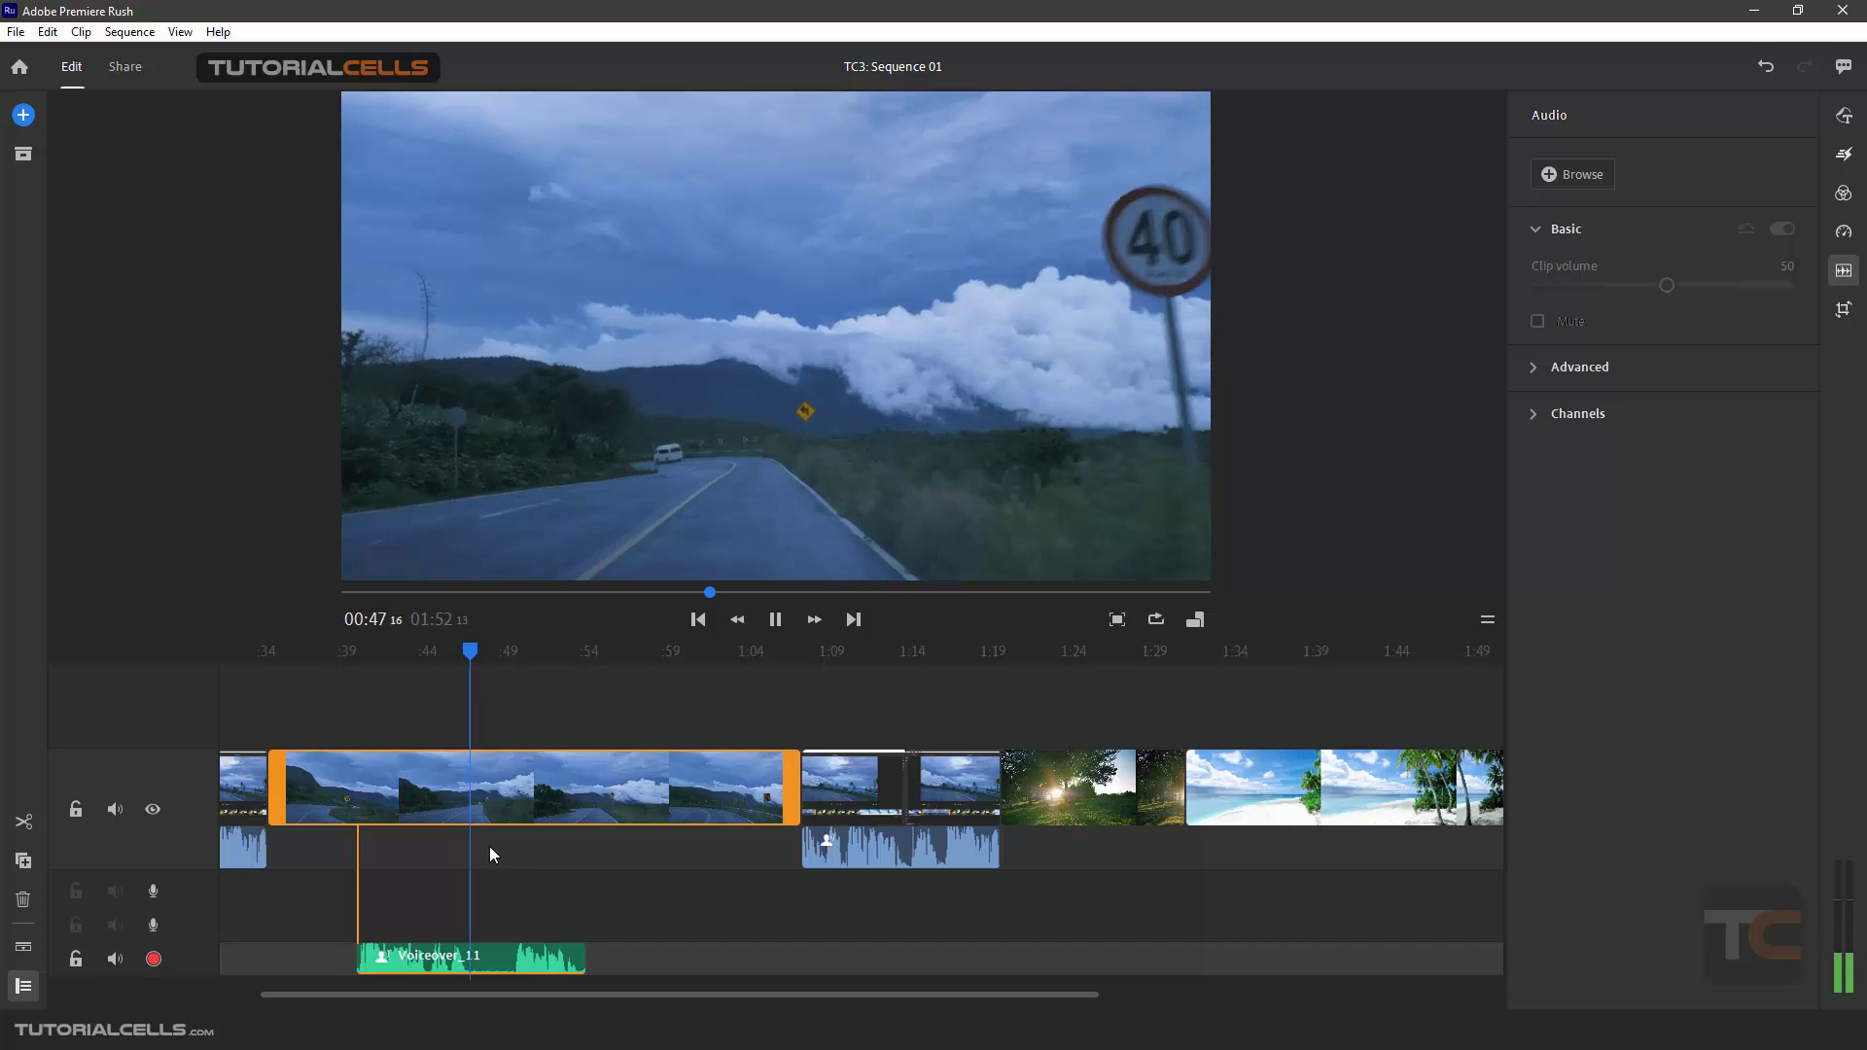
{"action": "key", "text": "space"}
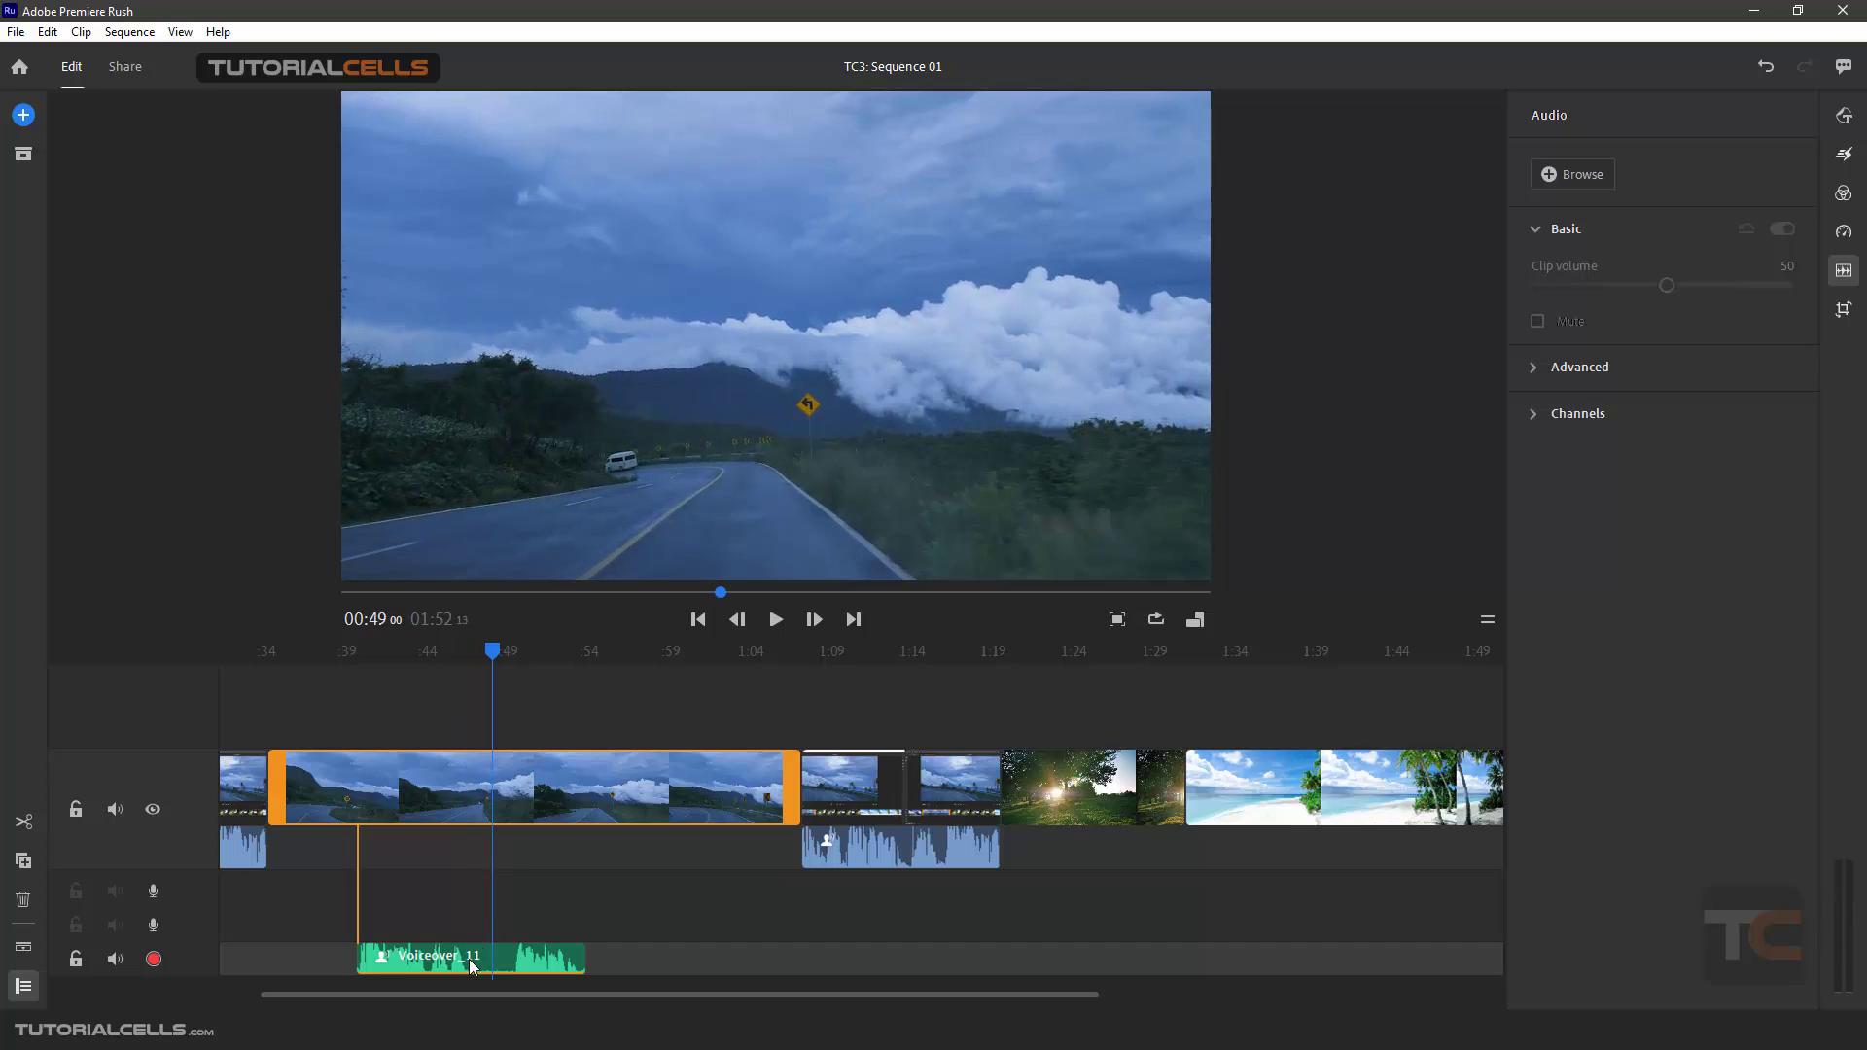
Step: Enable Reduce background noise for the voiceover clip and play it from about 46 seconds
{"action": "left_click", "coordinate": [516, 960]}
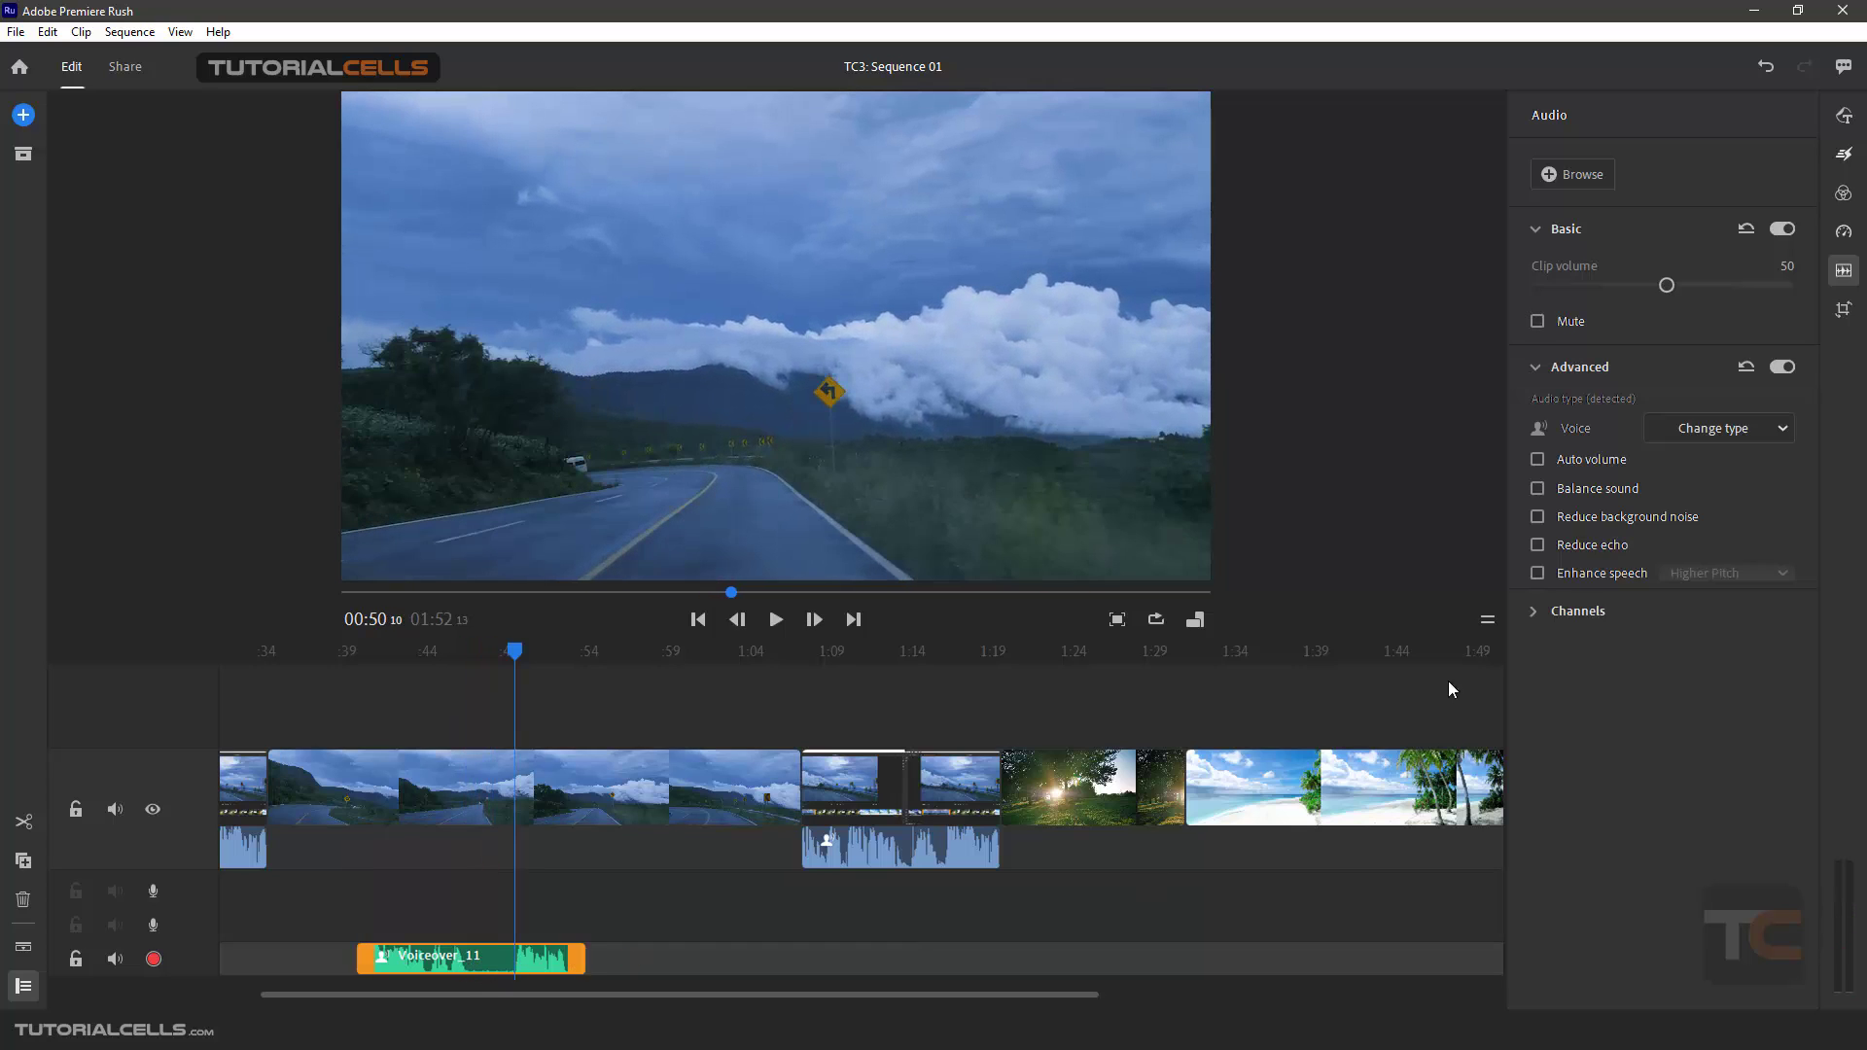
{"action": "left_click", "coordinate": [1537, 517]}
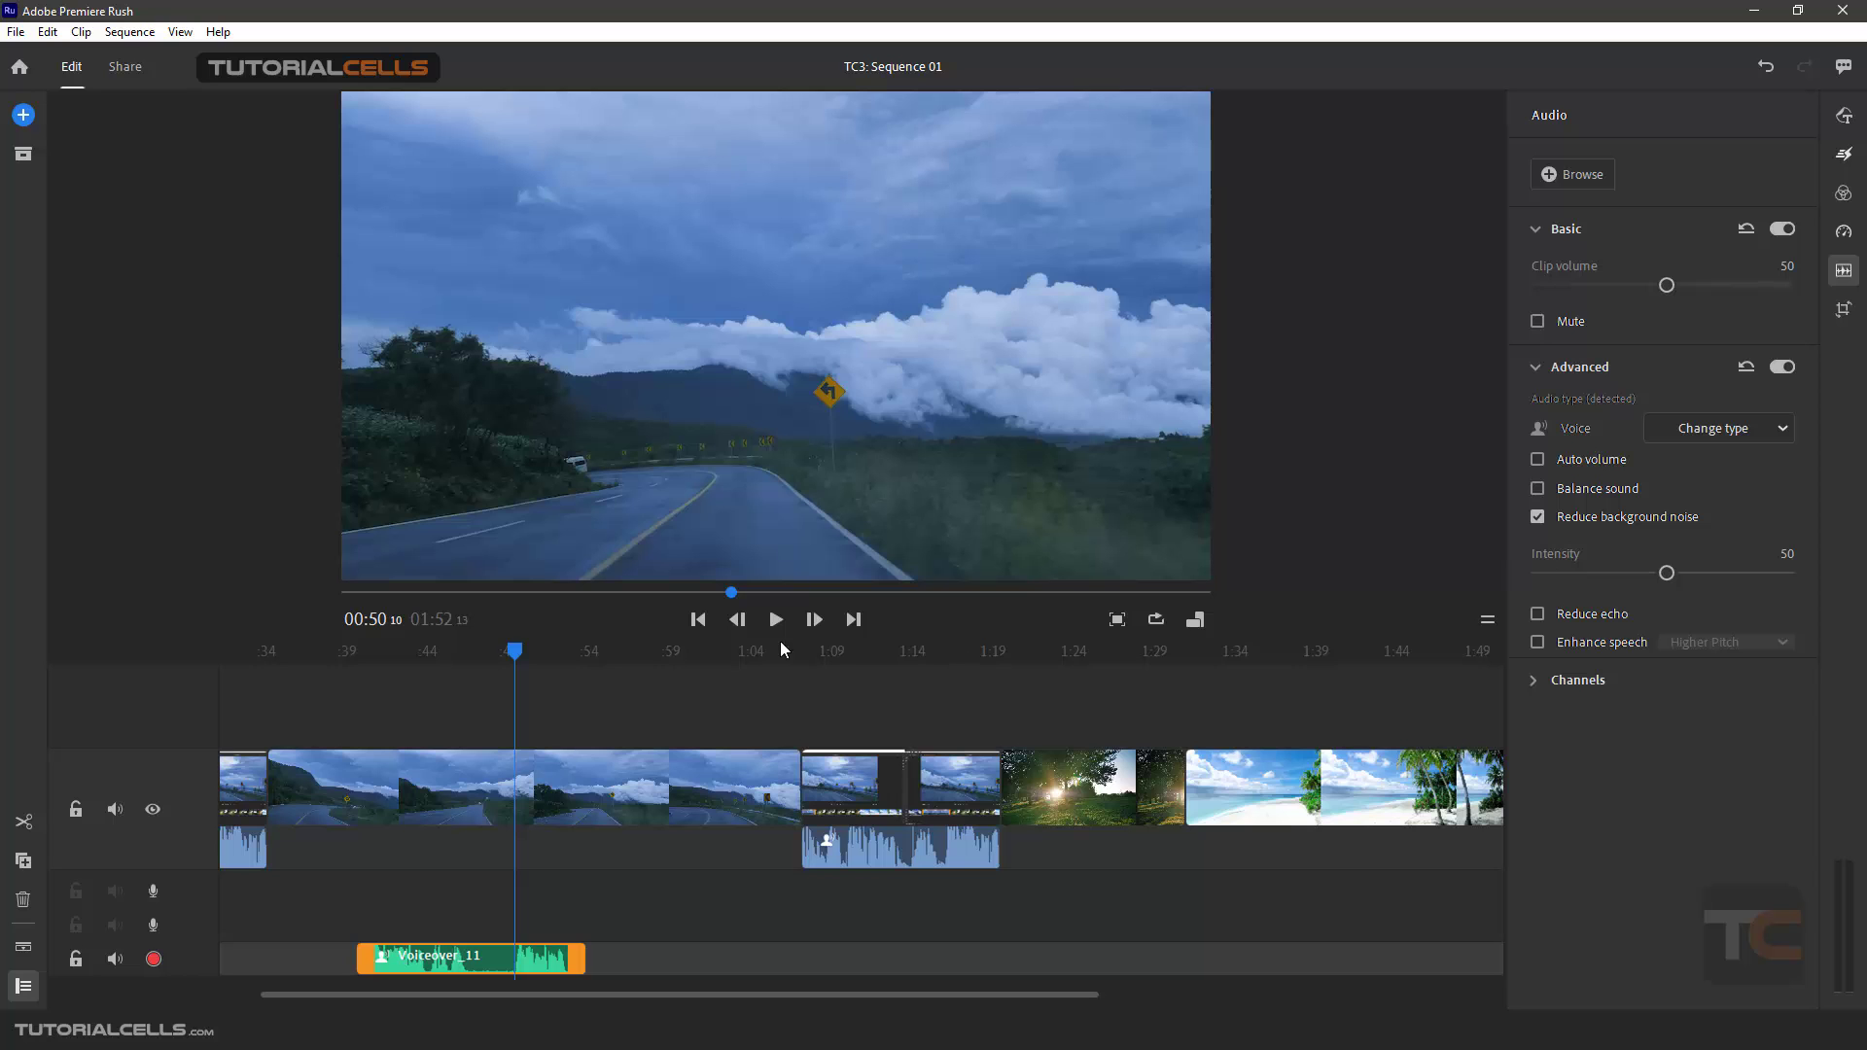
{"action": "left_click_drag", "start_coordinate": [521, 649], "coordinate": [446, 657]}
{"action": "key", "text": "space"}
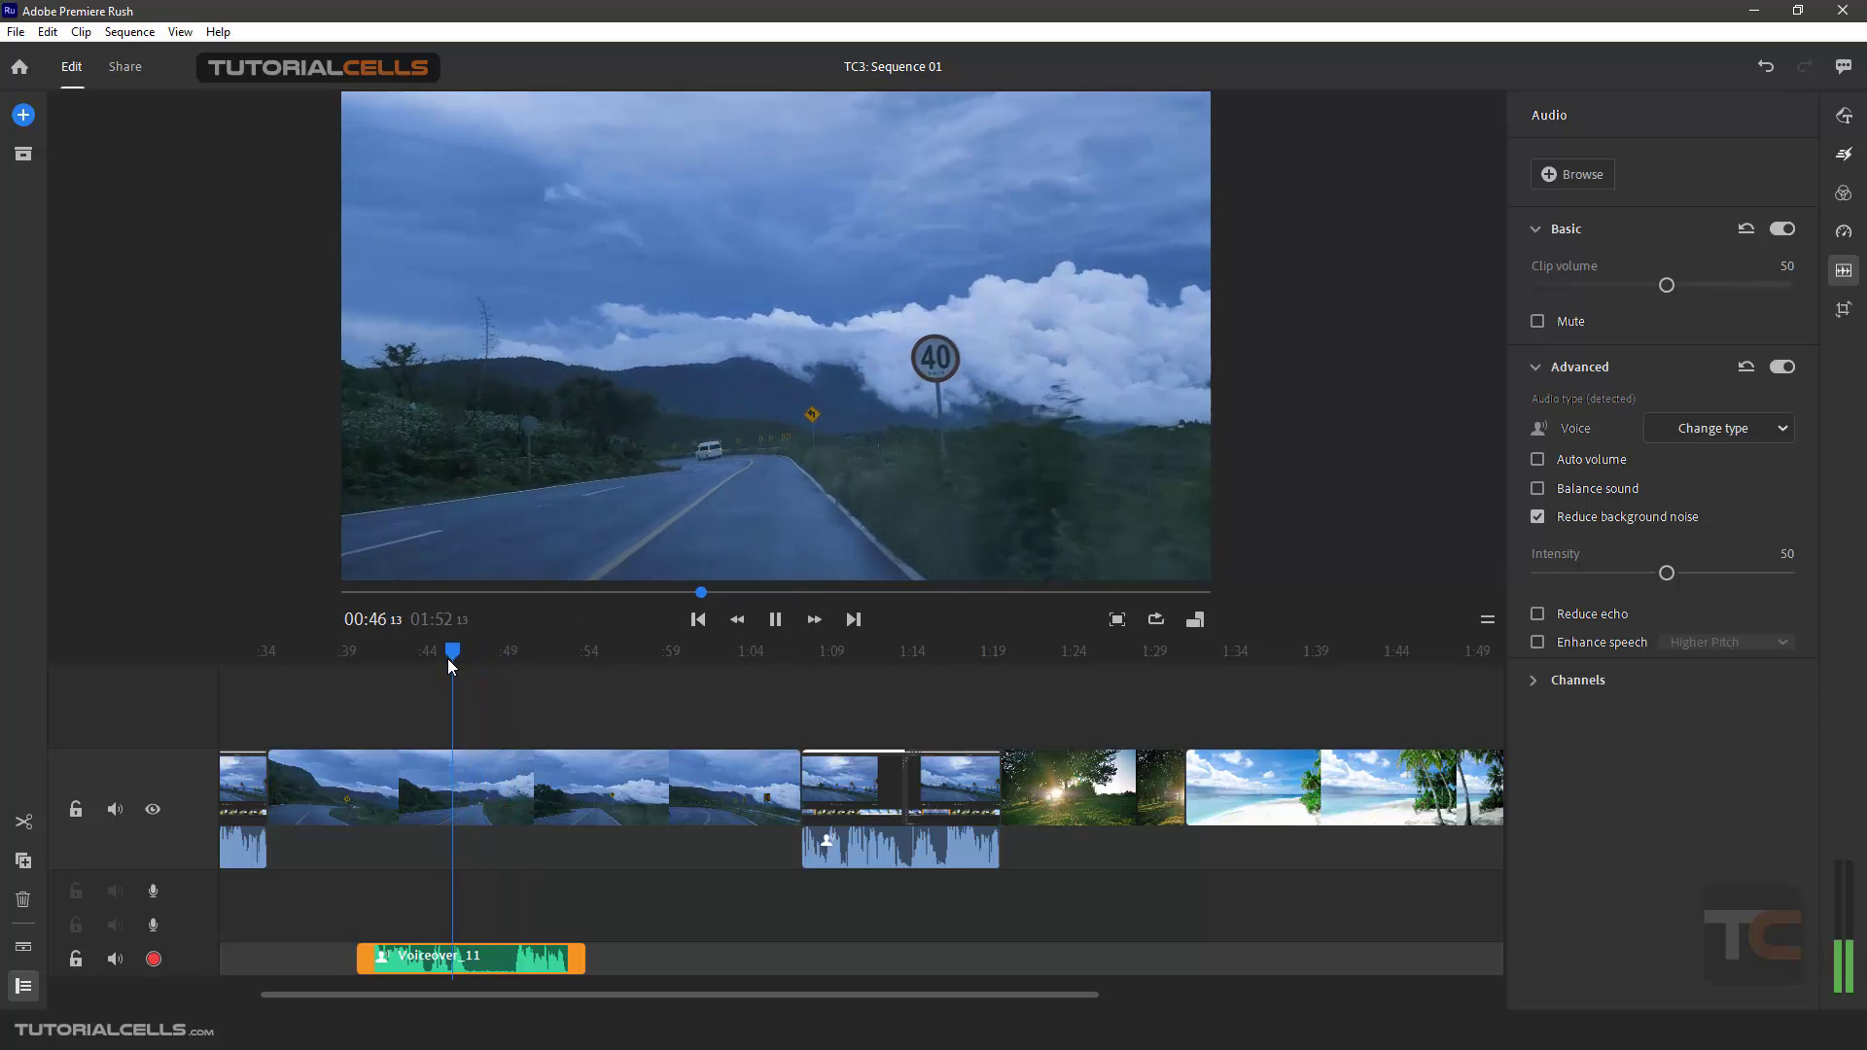
{"action": "key", "text": "space"}
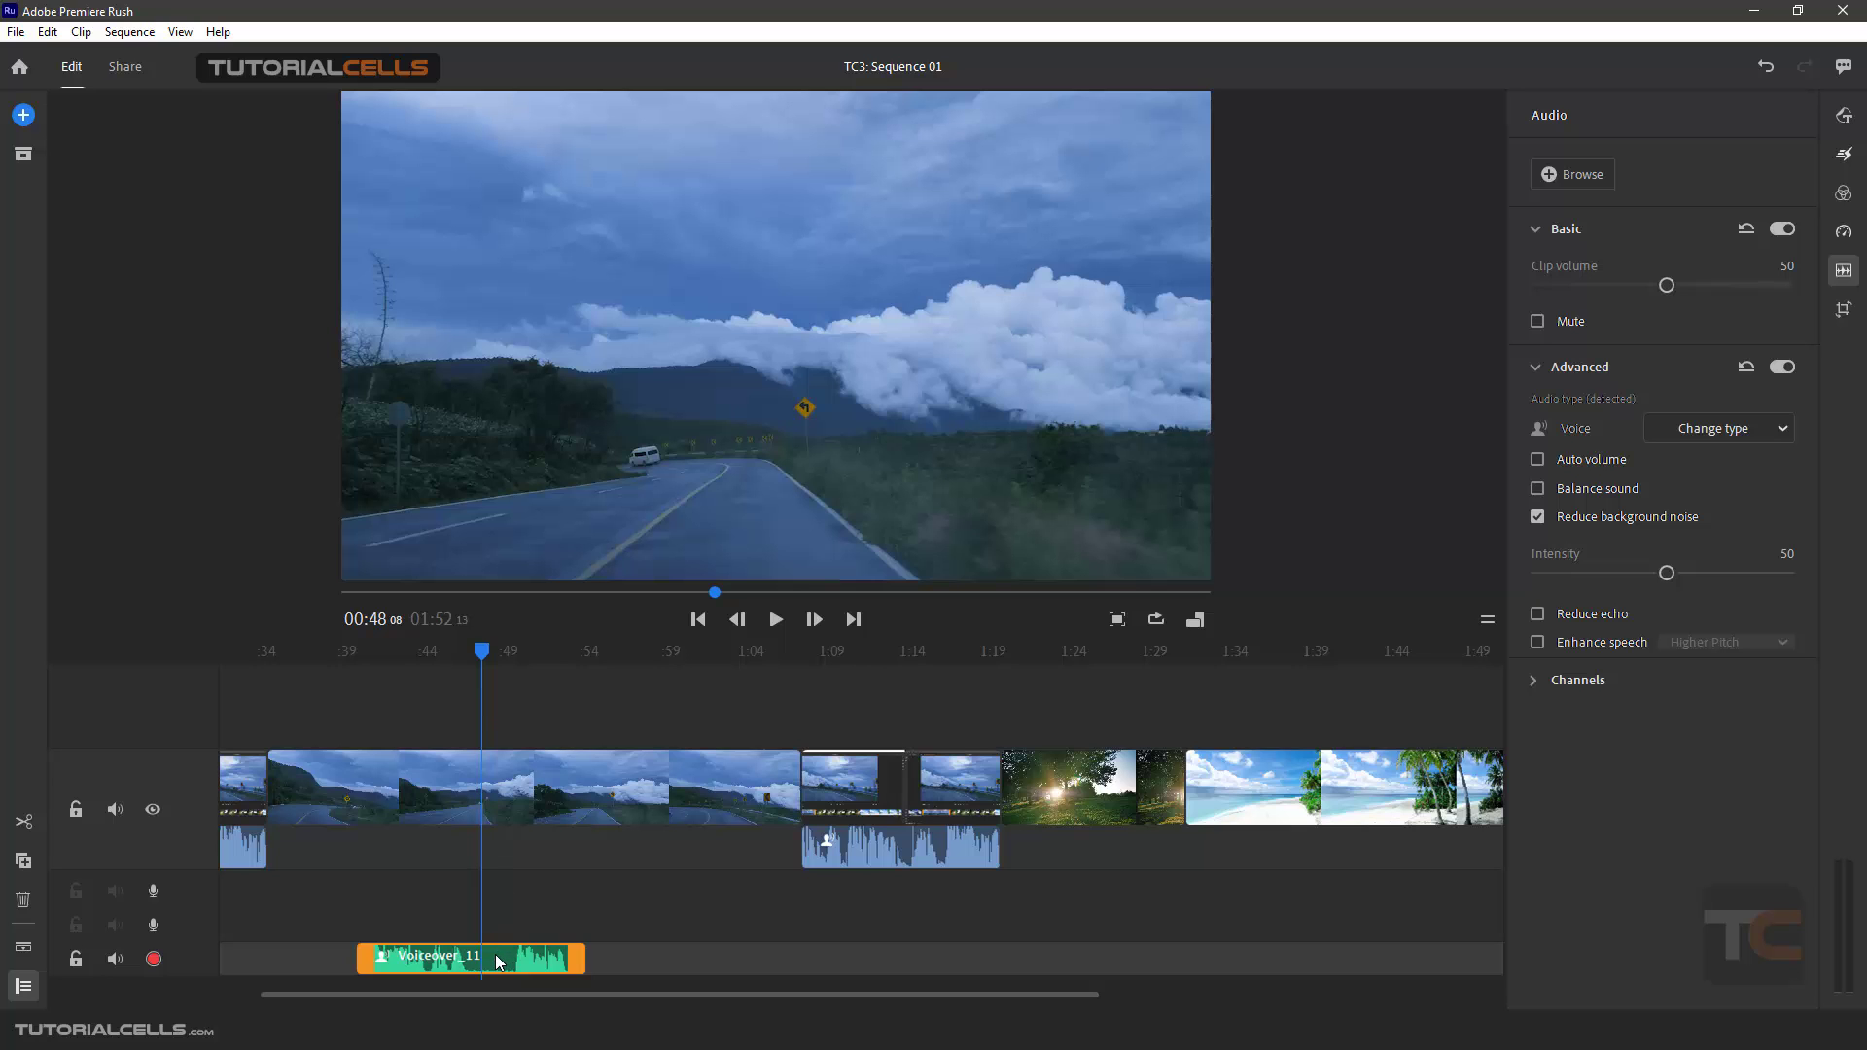
Step: Replay the noise-reduced voiceover from about 45 seconds and again from about 44 seconds
{"action": "left_click_drag", "start_coordinate": [481, 653], "coordinate": [440, 659]}
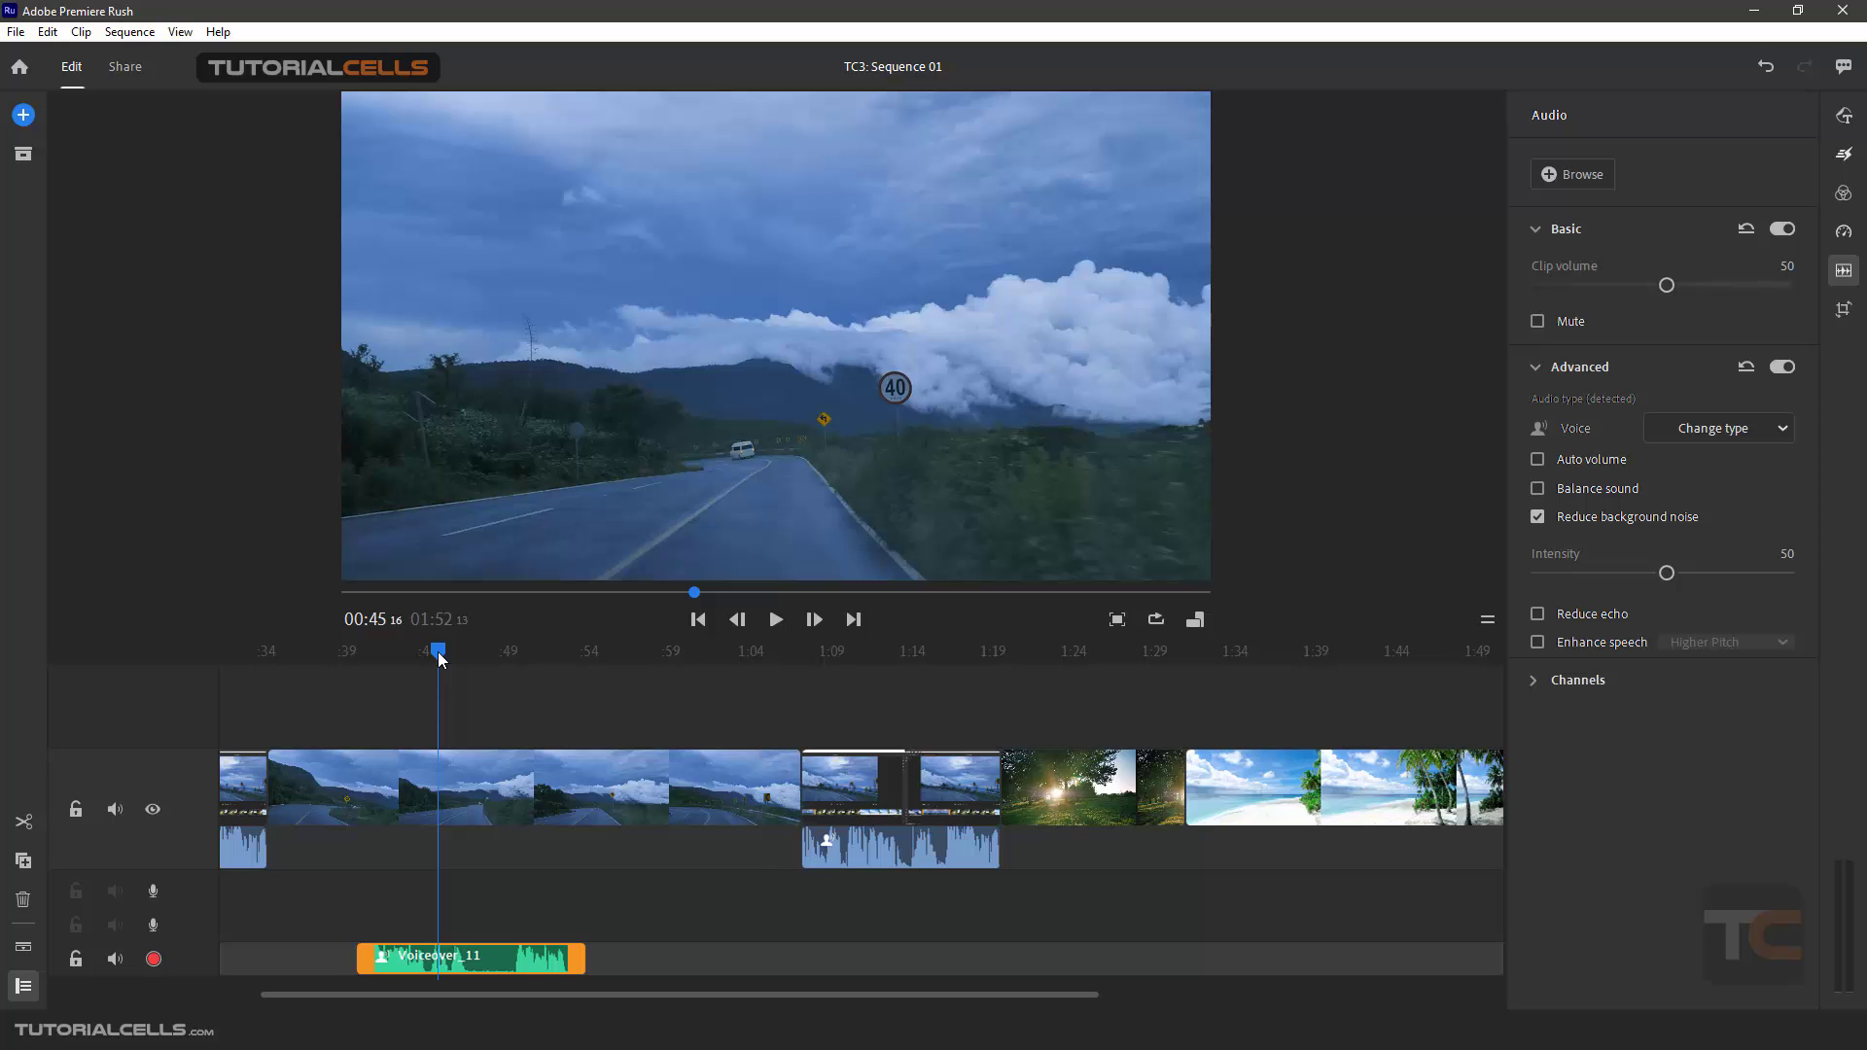
{"action": "key", "text": "space"}
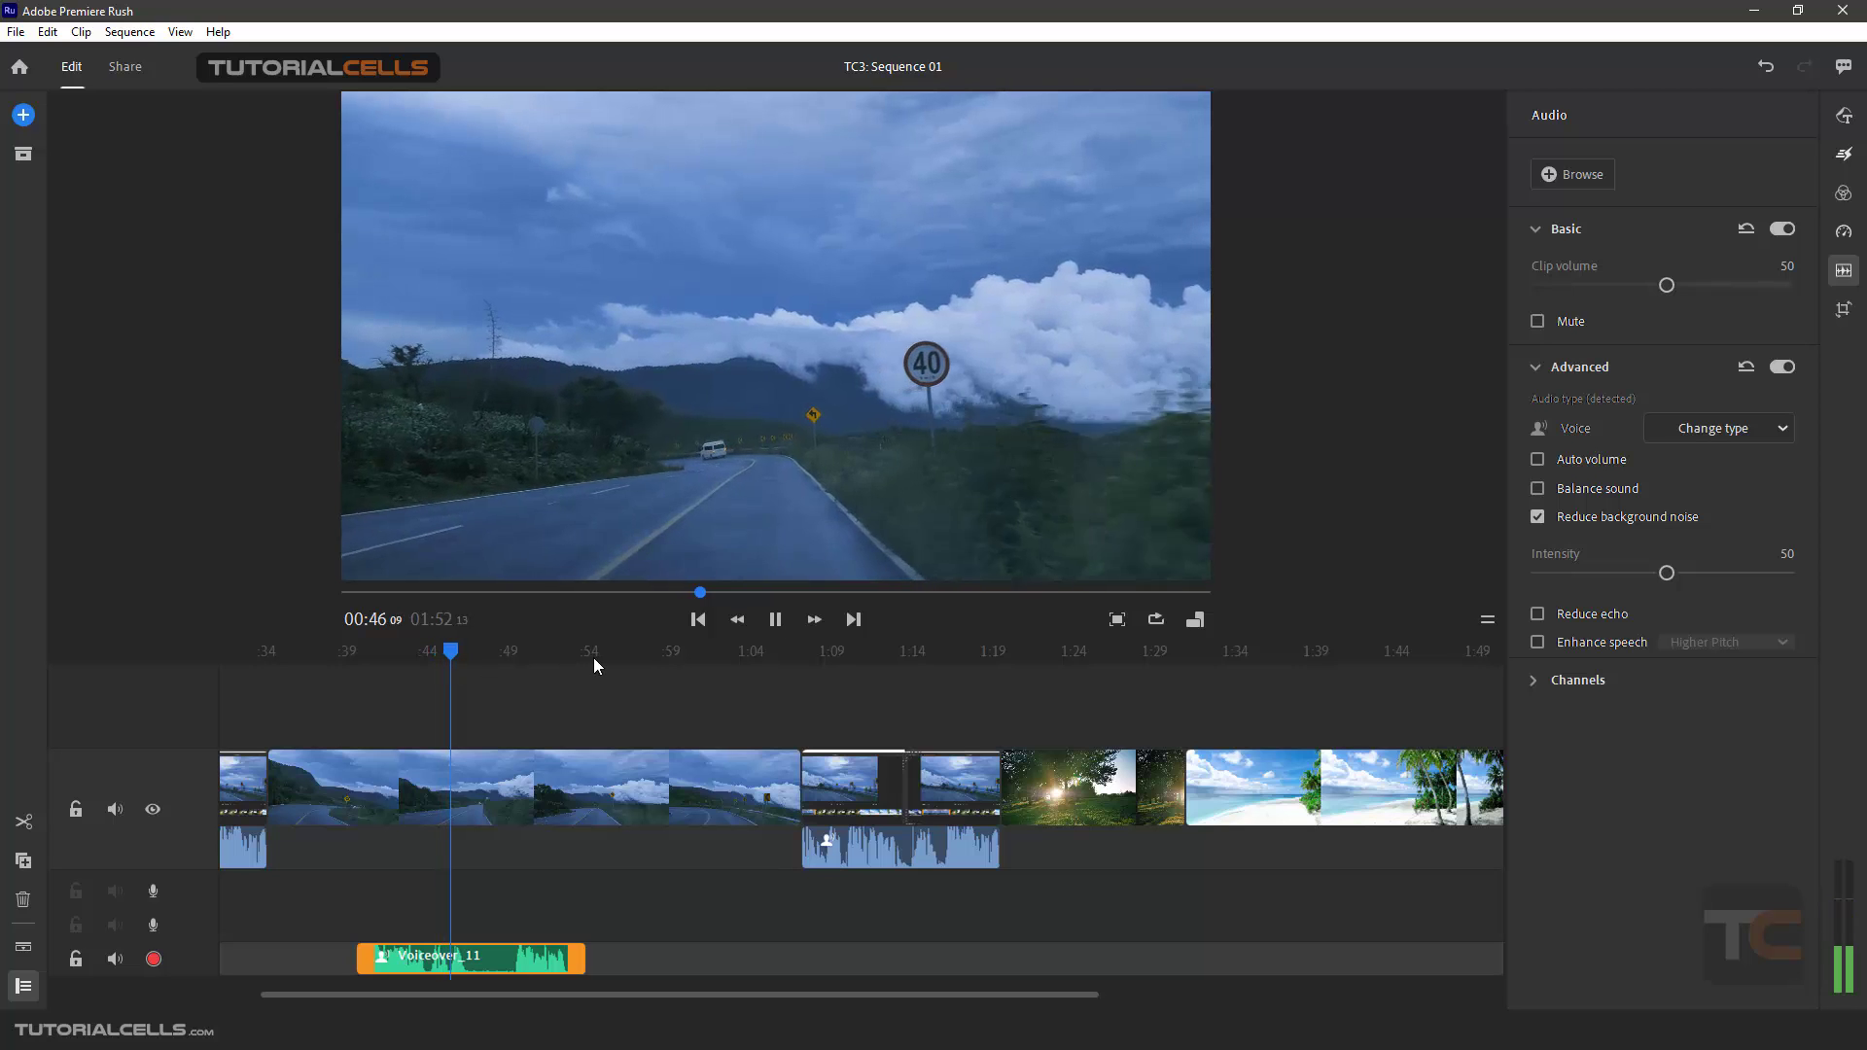
{"action": "key", "text": "space"}
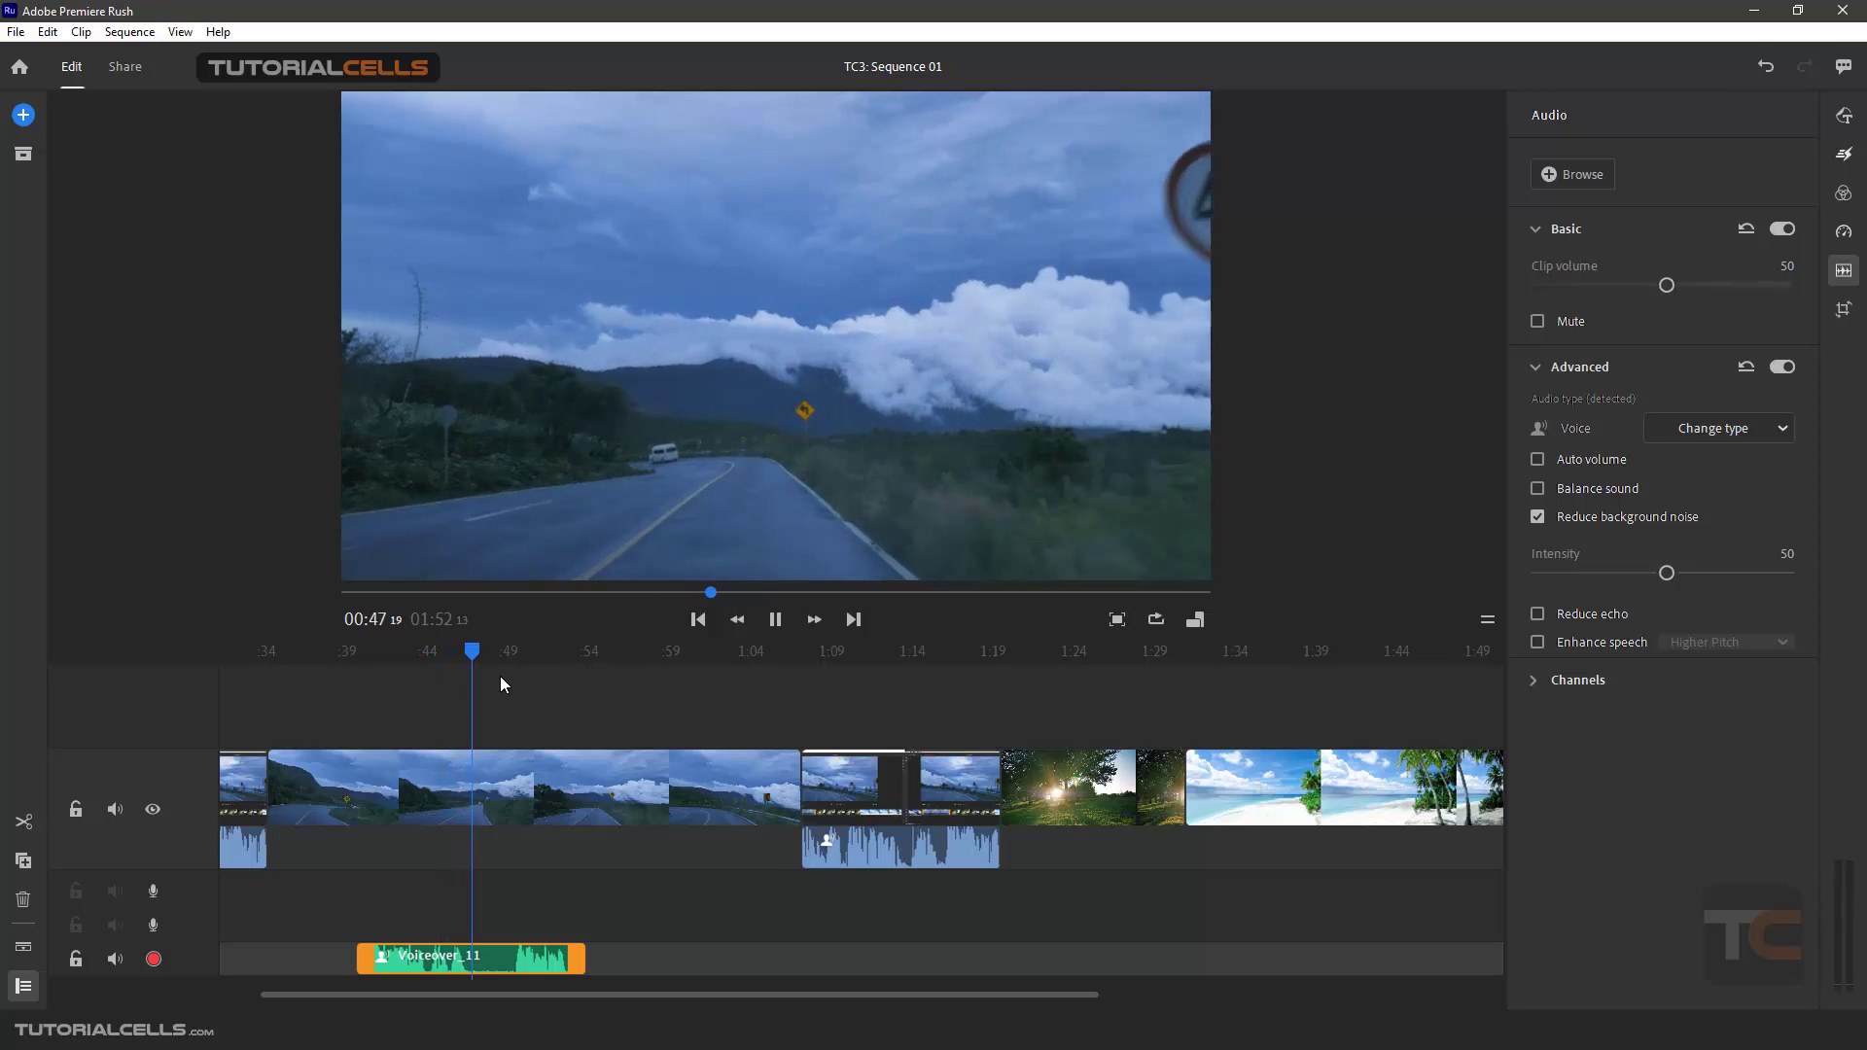
{"action": "left_click_drag", "start_coordinate": [485, 652], "coordinate": [418, 649]}
{"action": "key", "text": "space"}
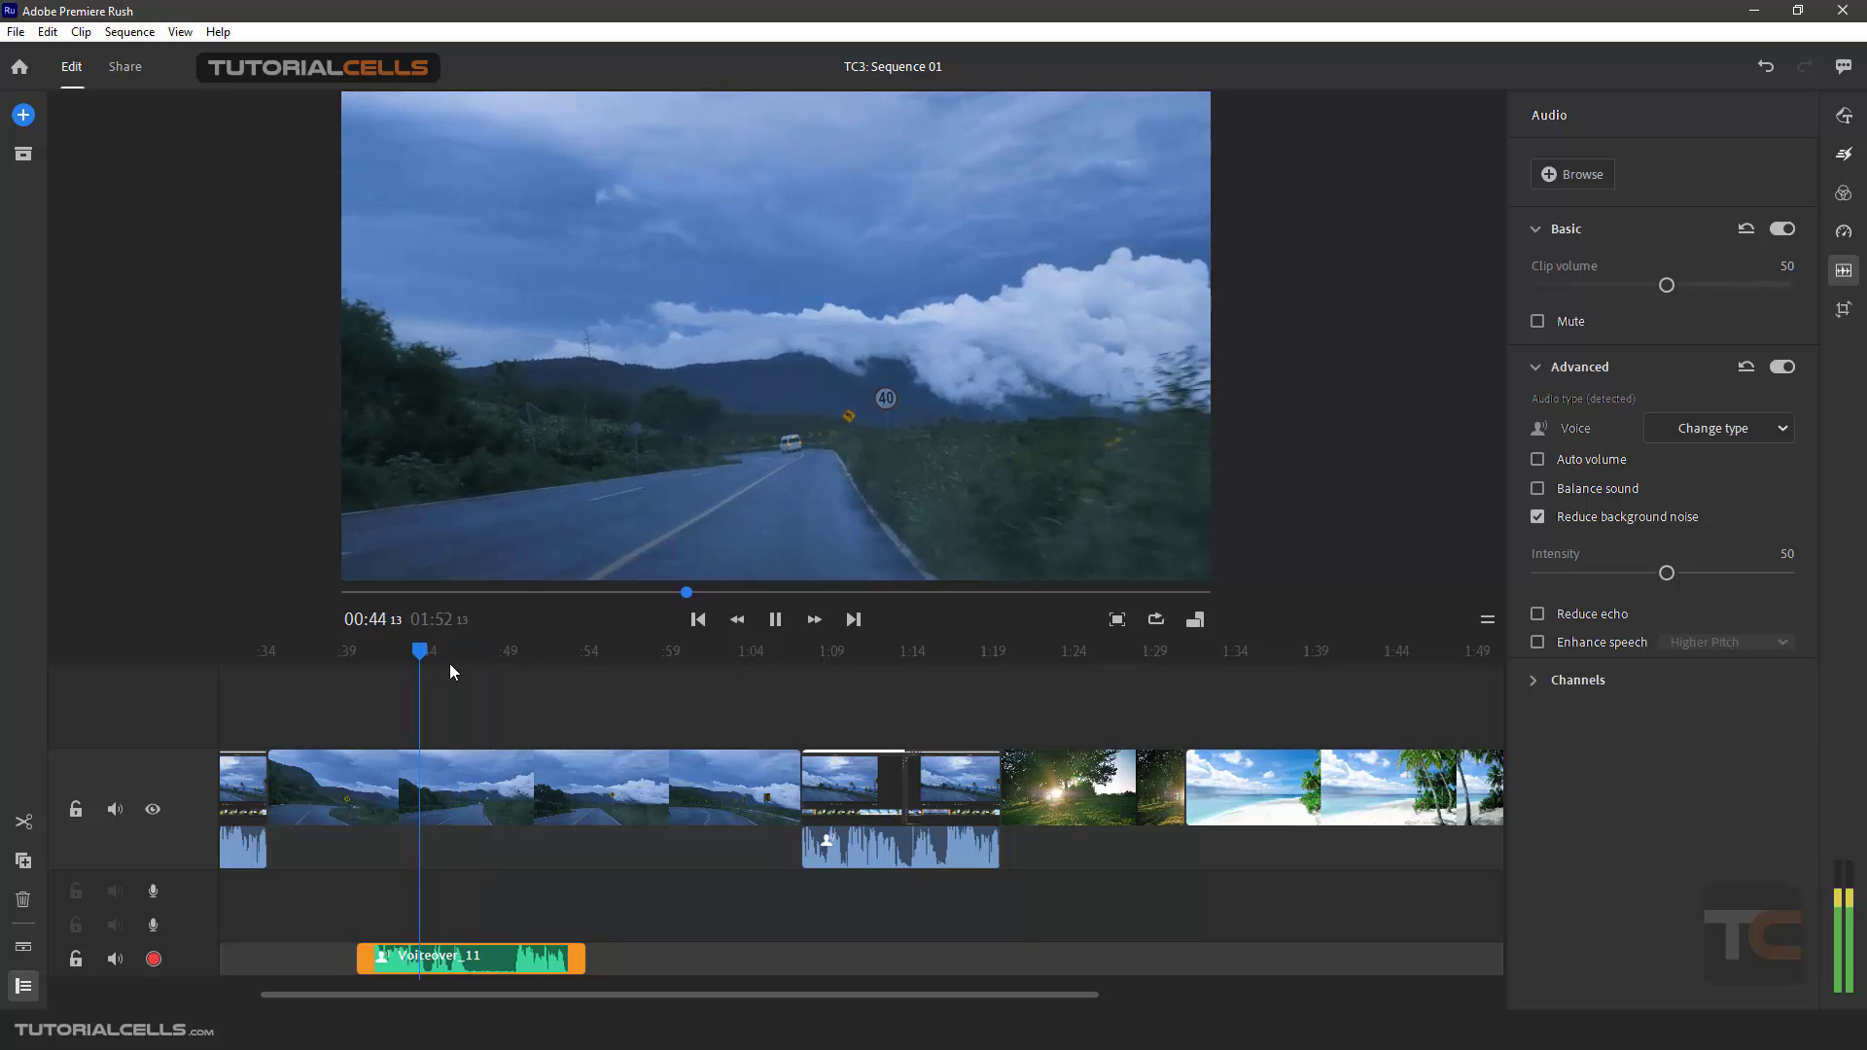
{"action": "key", "text": "space"}
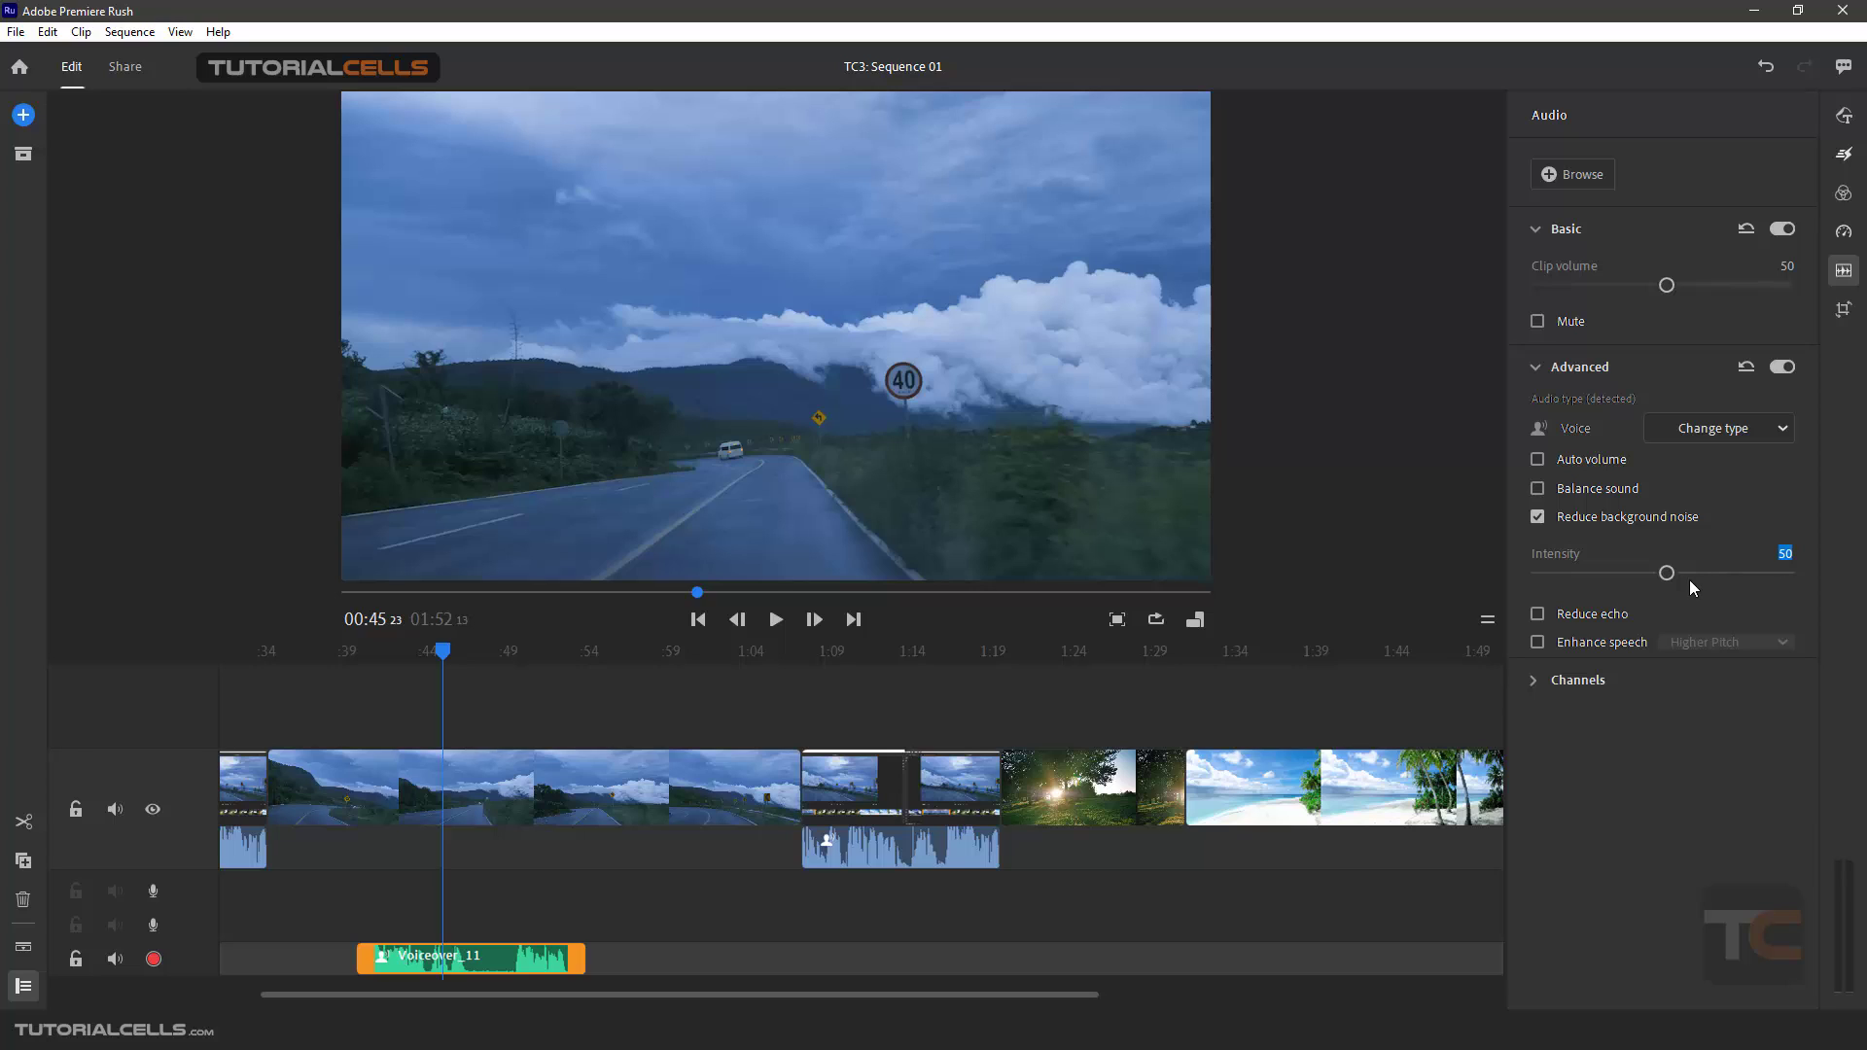
Step: Set the background noise reduction intensity to 30 and play the voiceover from about 44 seconds
{"action": "type", "text": "30"}
{"action": "key", "text": "Return"}
{"action": "left_click", "coordinate": [423, 661]}
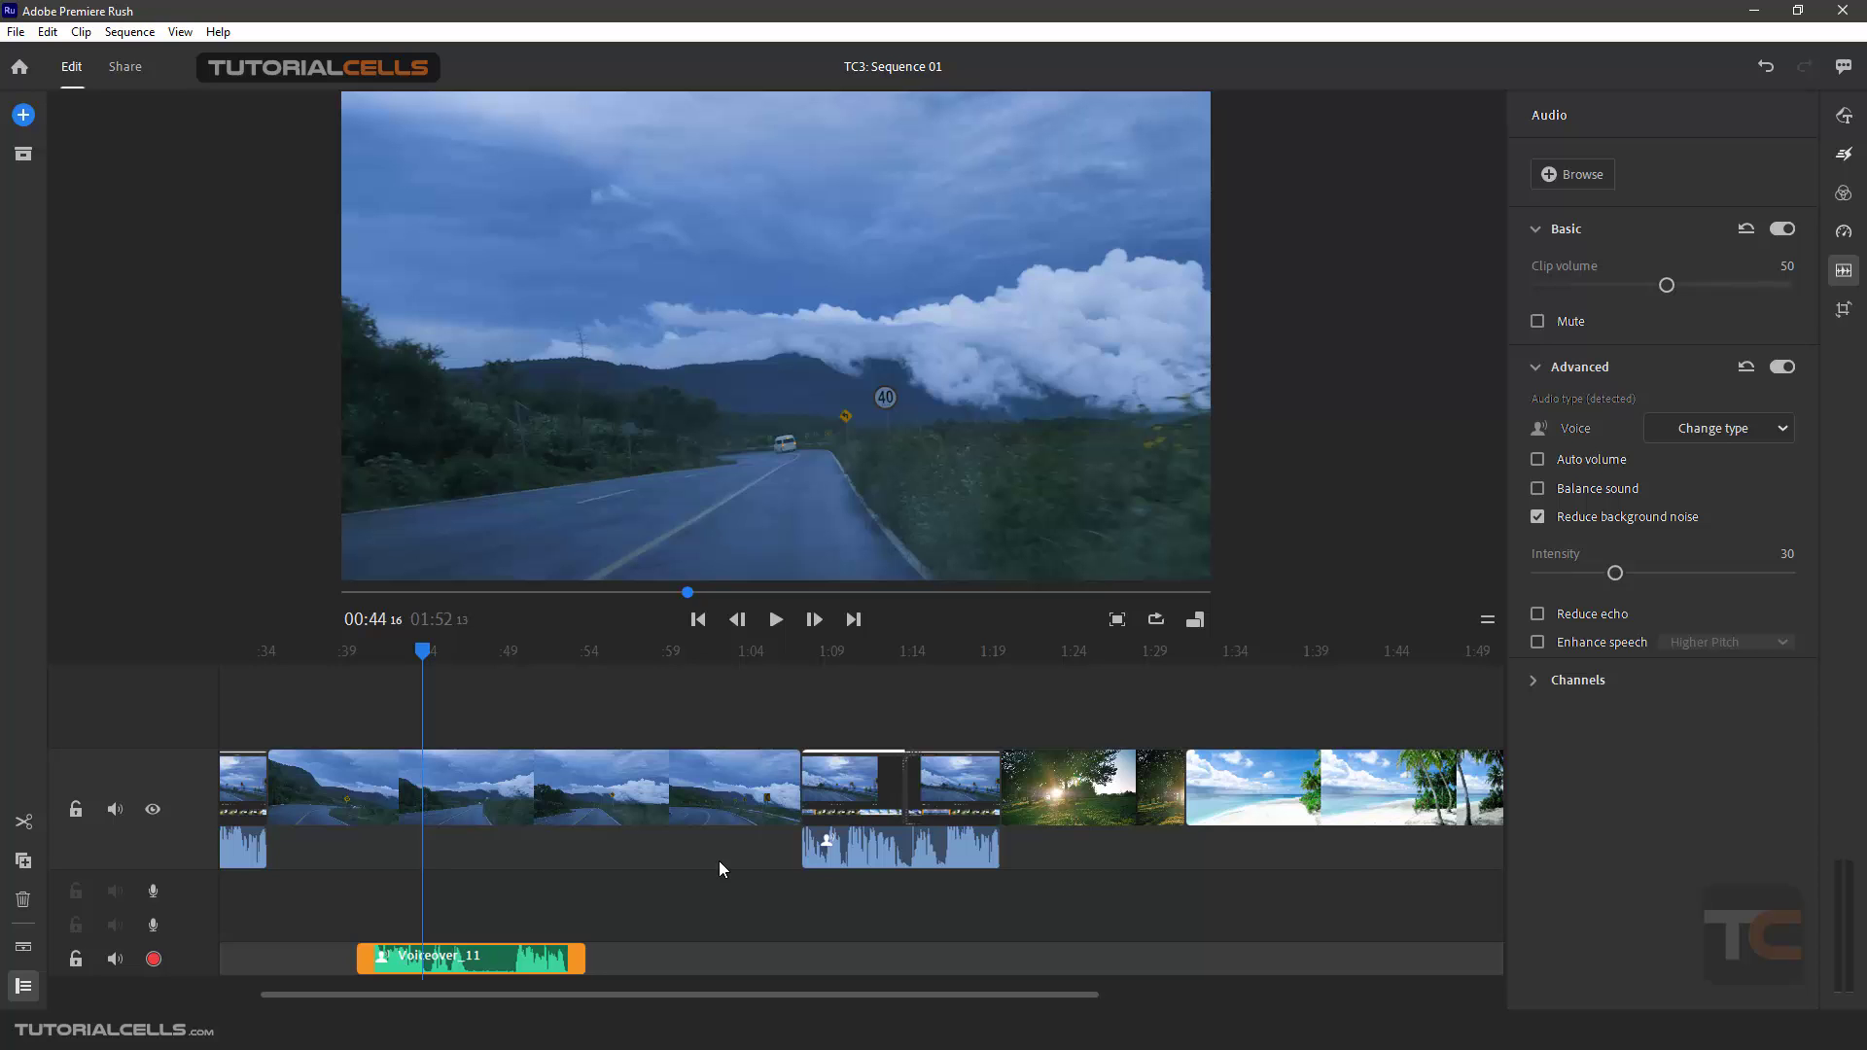
{"action": "key", "text": "space"}
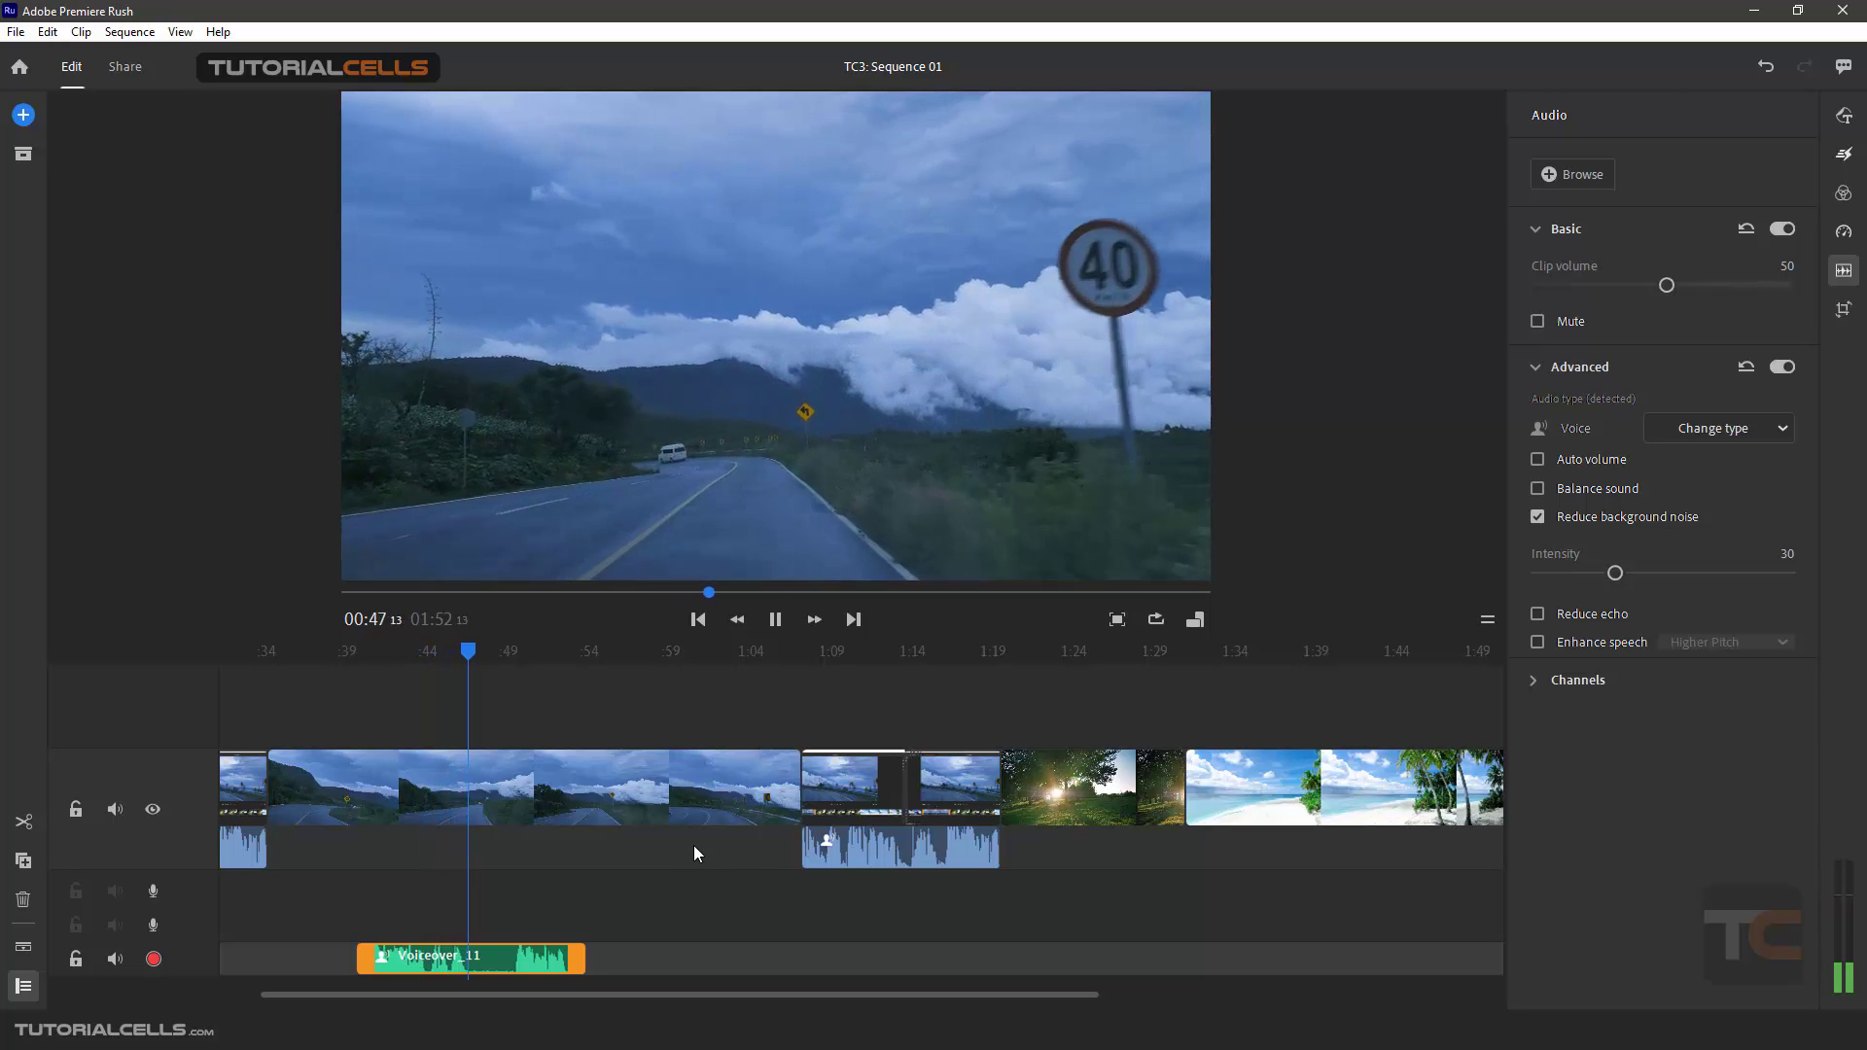
{"action": "key", "text": "space"}
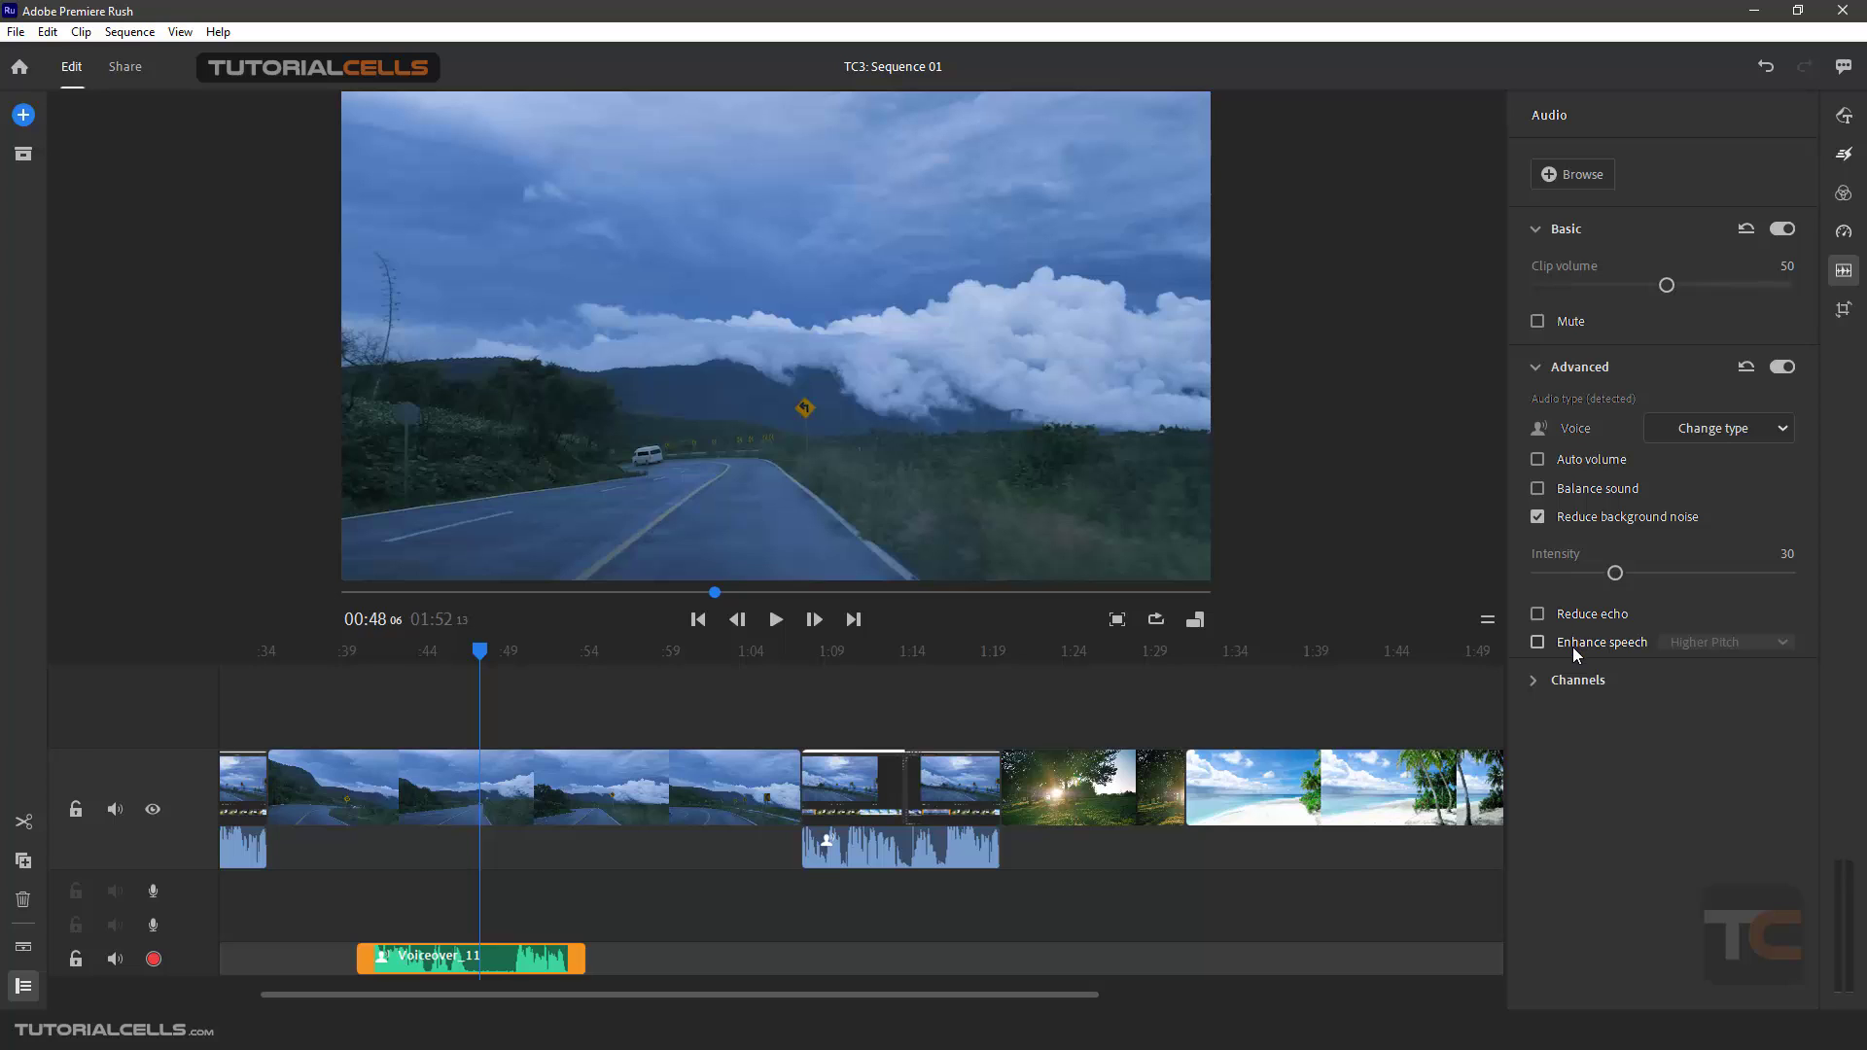
Step: Turn off Reduce background noise for the voiceover clip
{"action": "left_click", "coordinate": [1540, 517]}
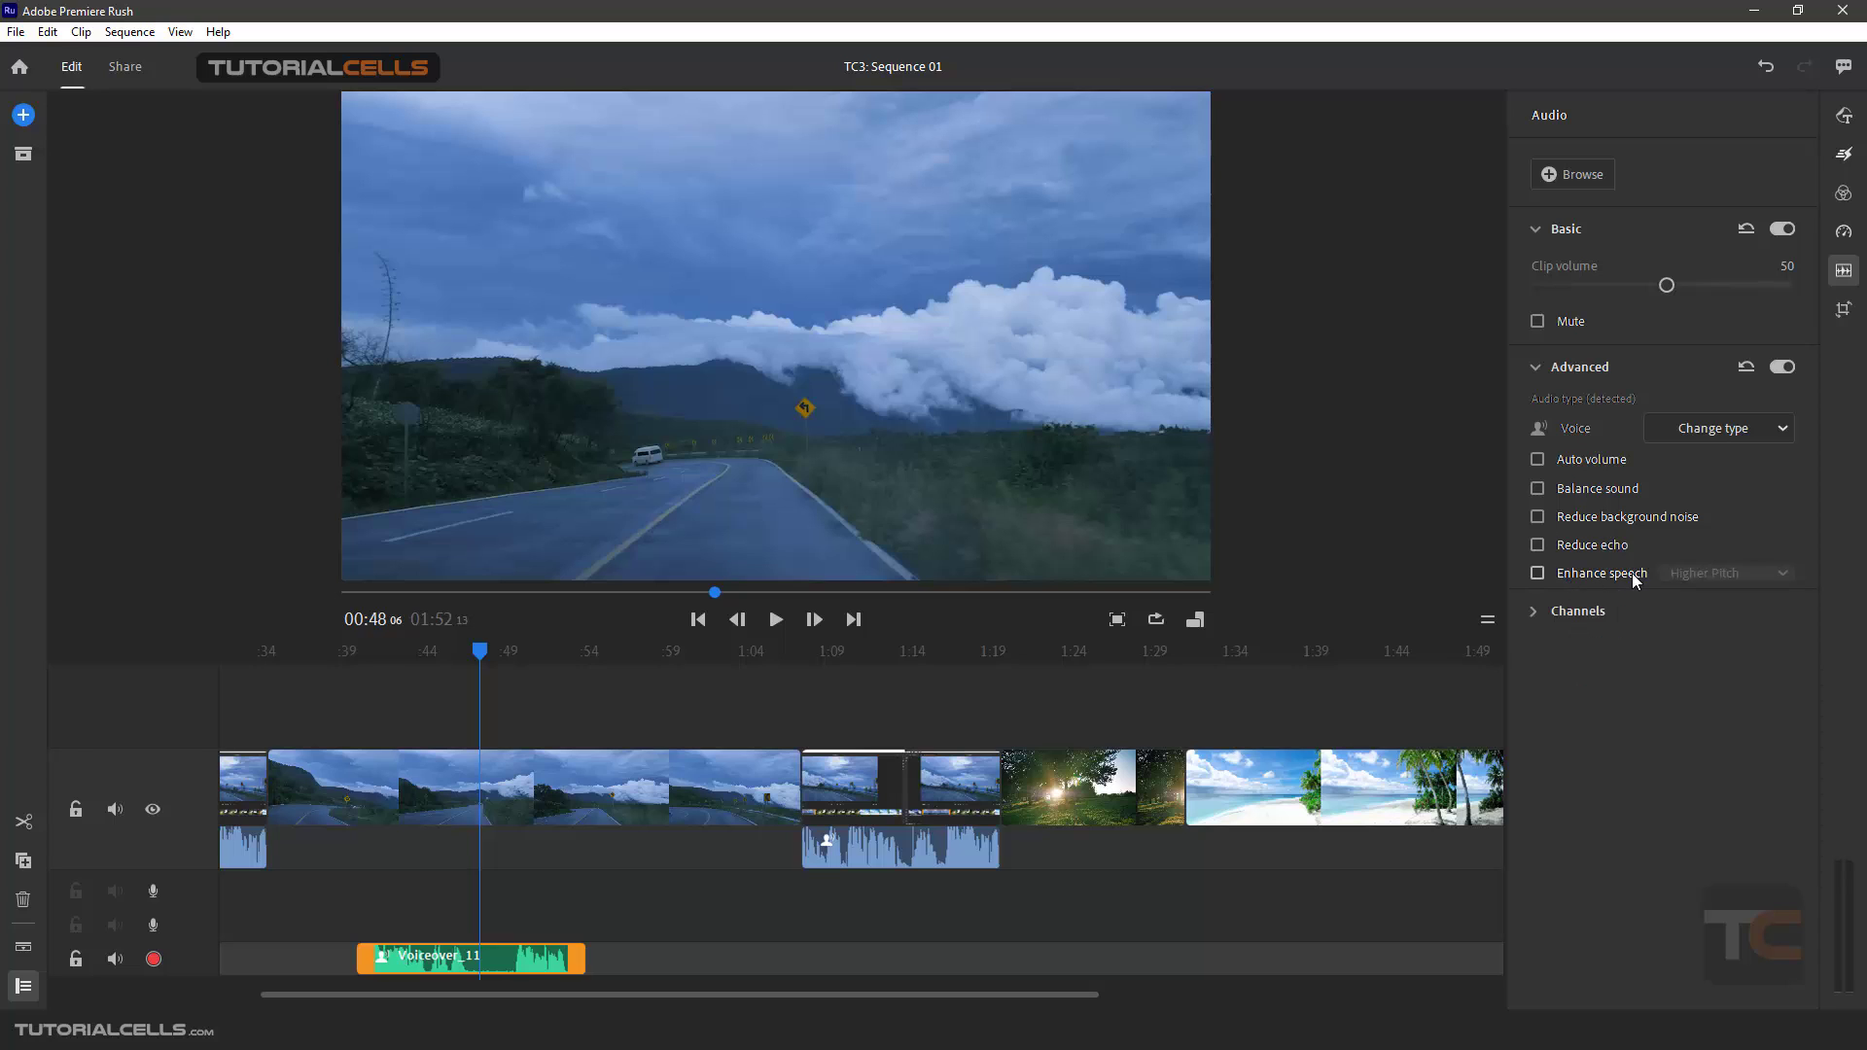
Step: Play the voiceover from about 41 seconds with Enhance speech enabled, and change its setting from Higher Pitch to Lower Pitch
{"action": "left_click_drag", "start_coordinate": [499, 647], "coordinate": [368, 671]}
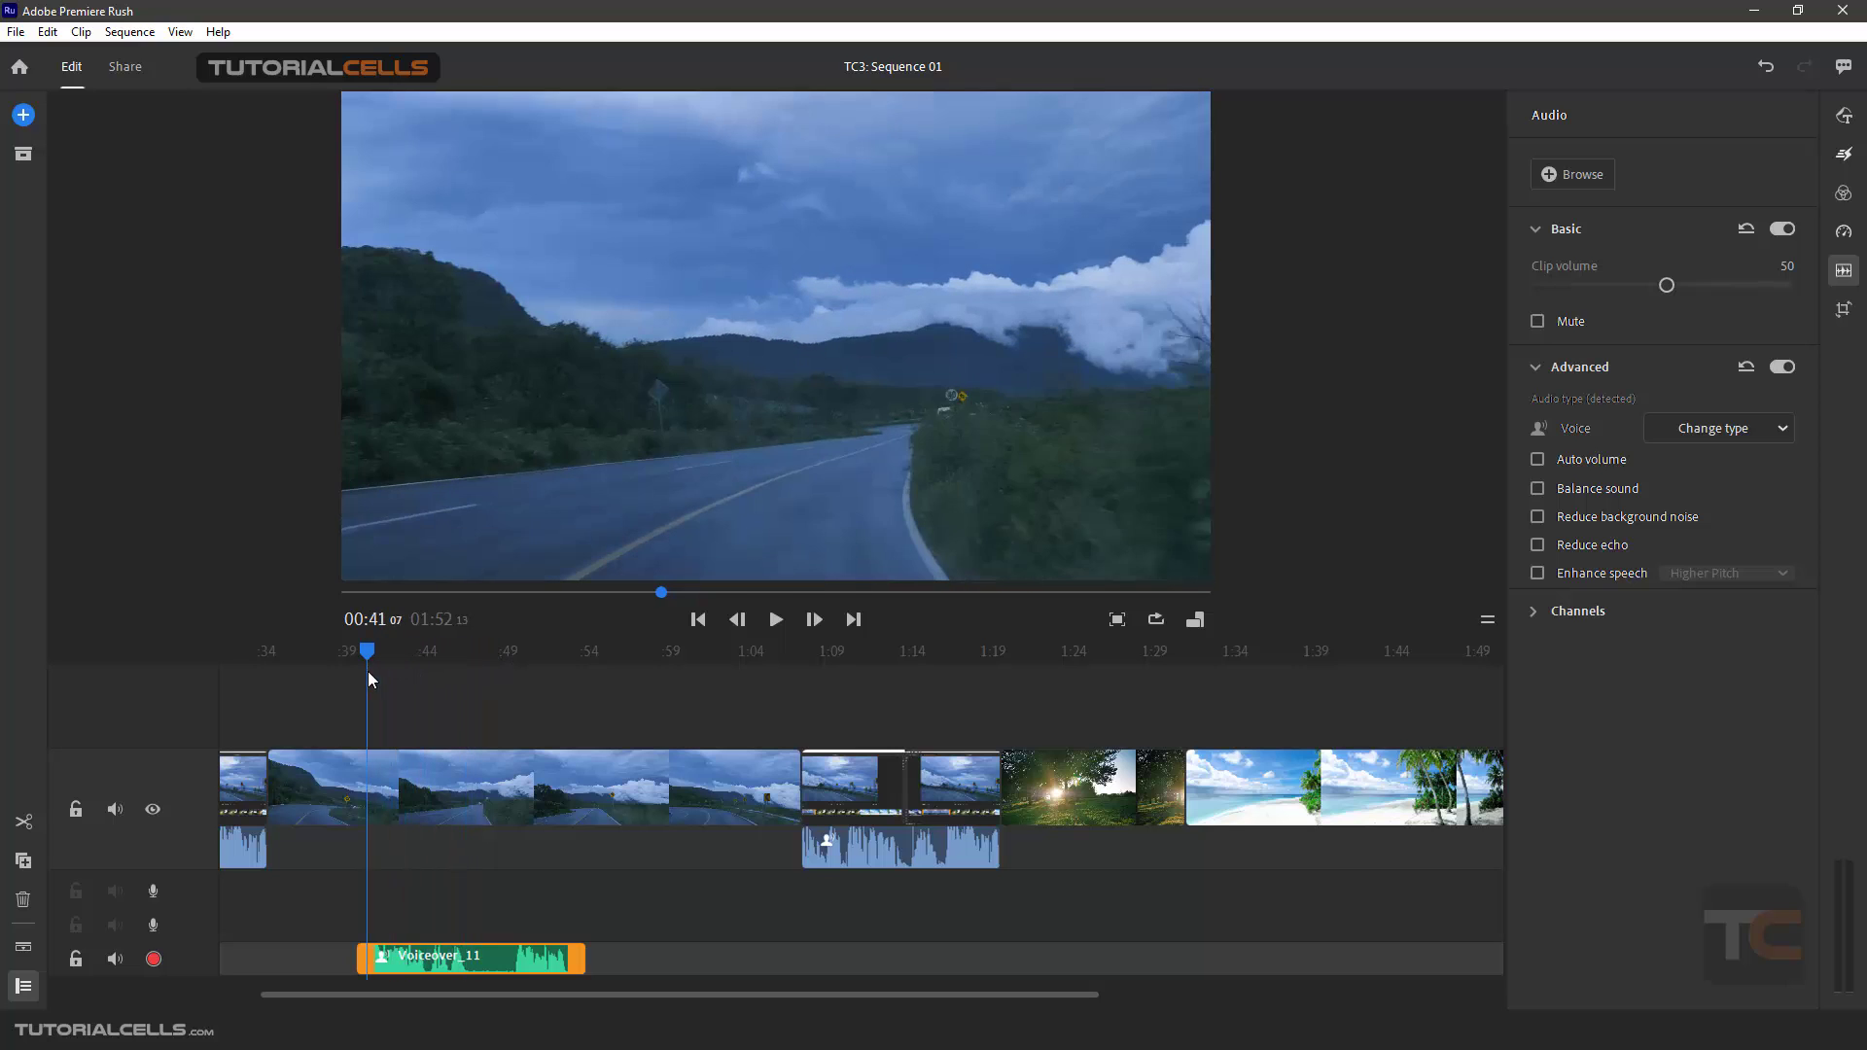
{"action": "key", "text": "space"}
{"action": "left_click", "coordinate": [1538, 572]}
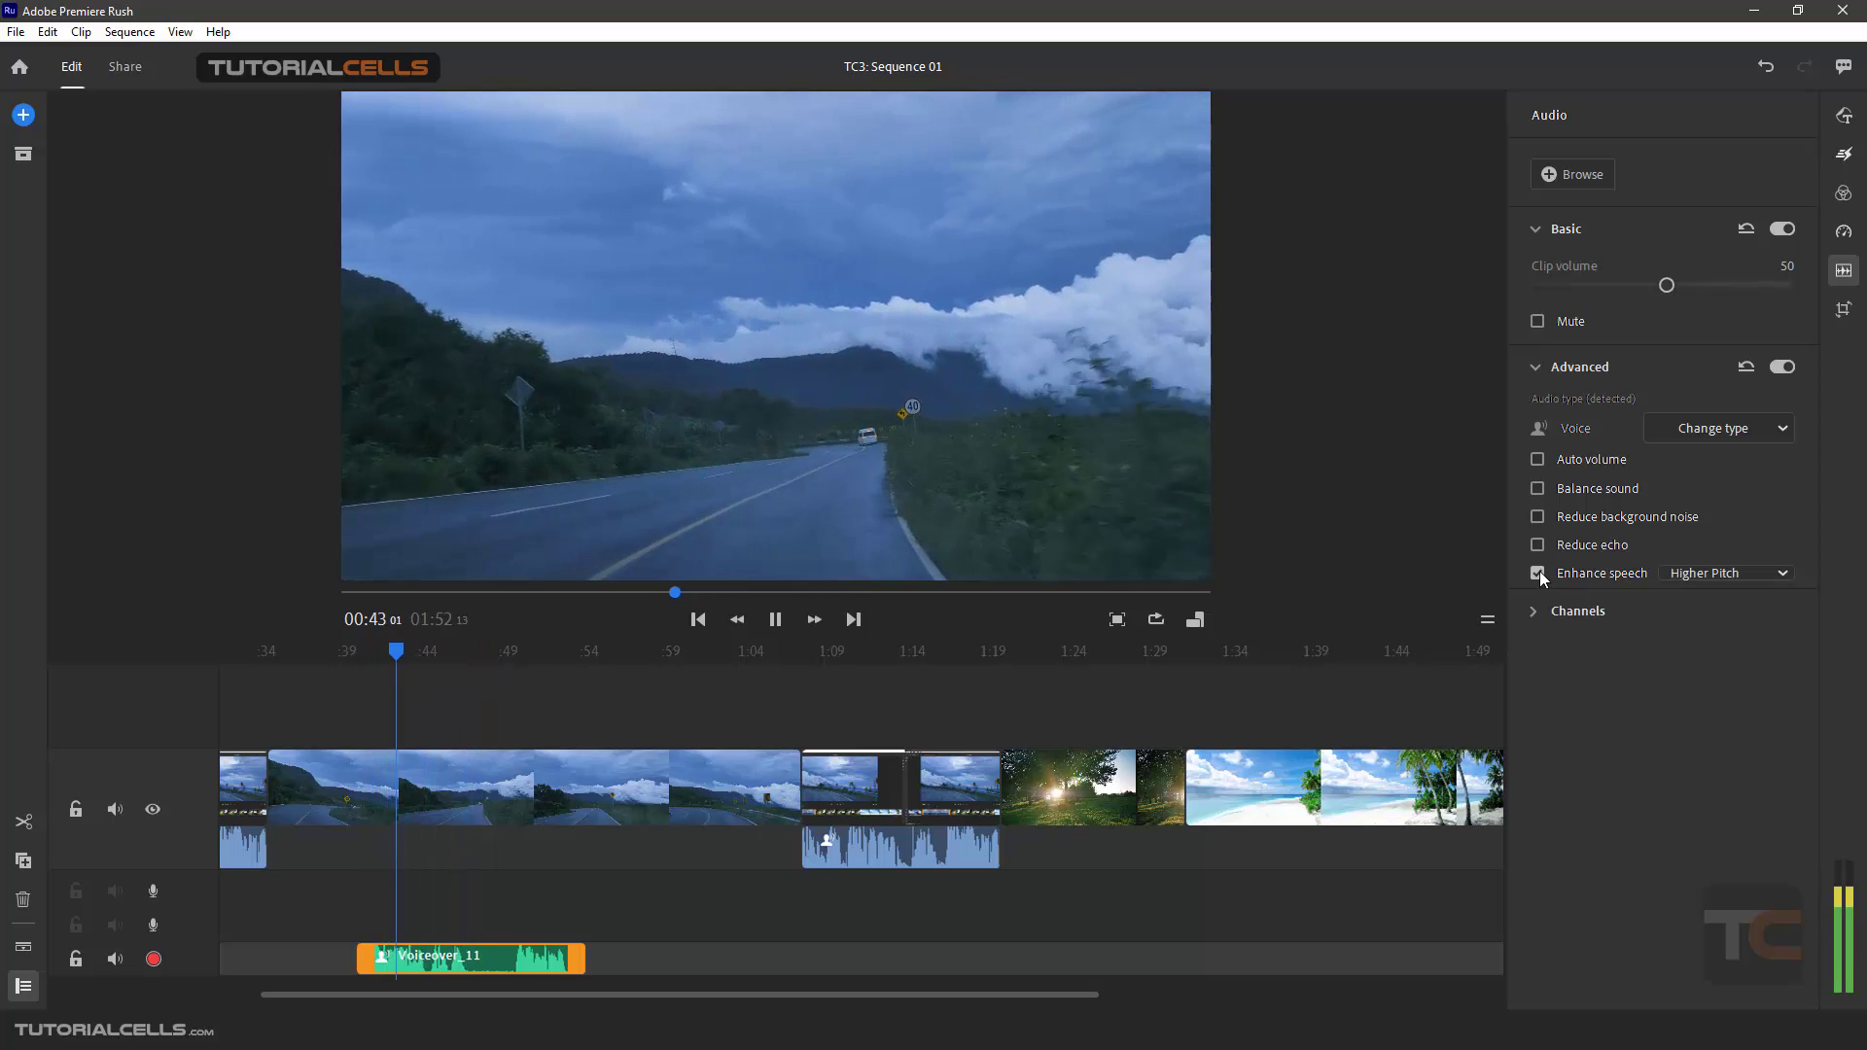
{"action": "left_click", "coordinate": [1694, 573]}
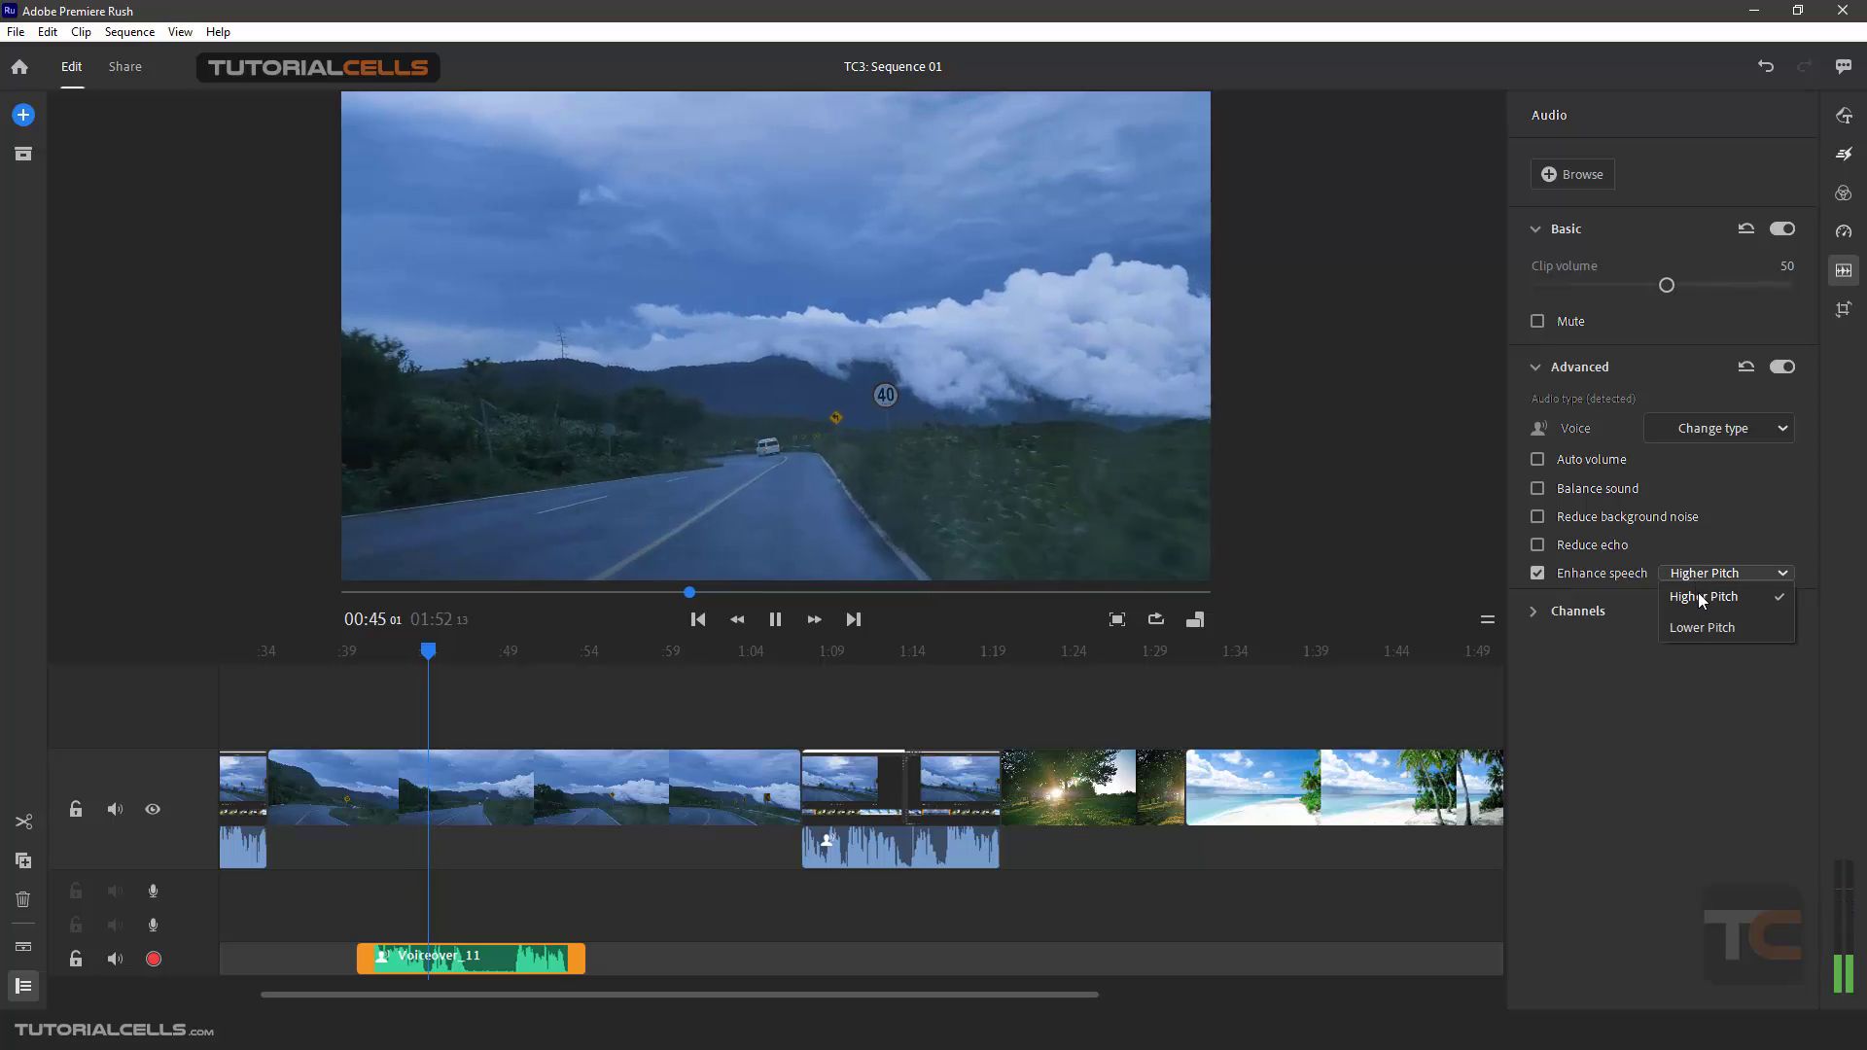
{"action": "left_click", "coordinate": [1706, 626]}
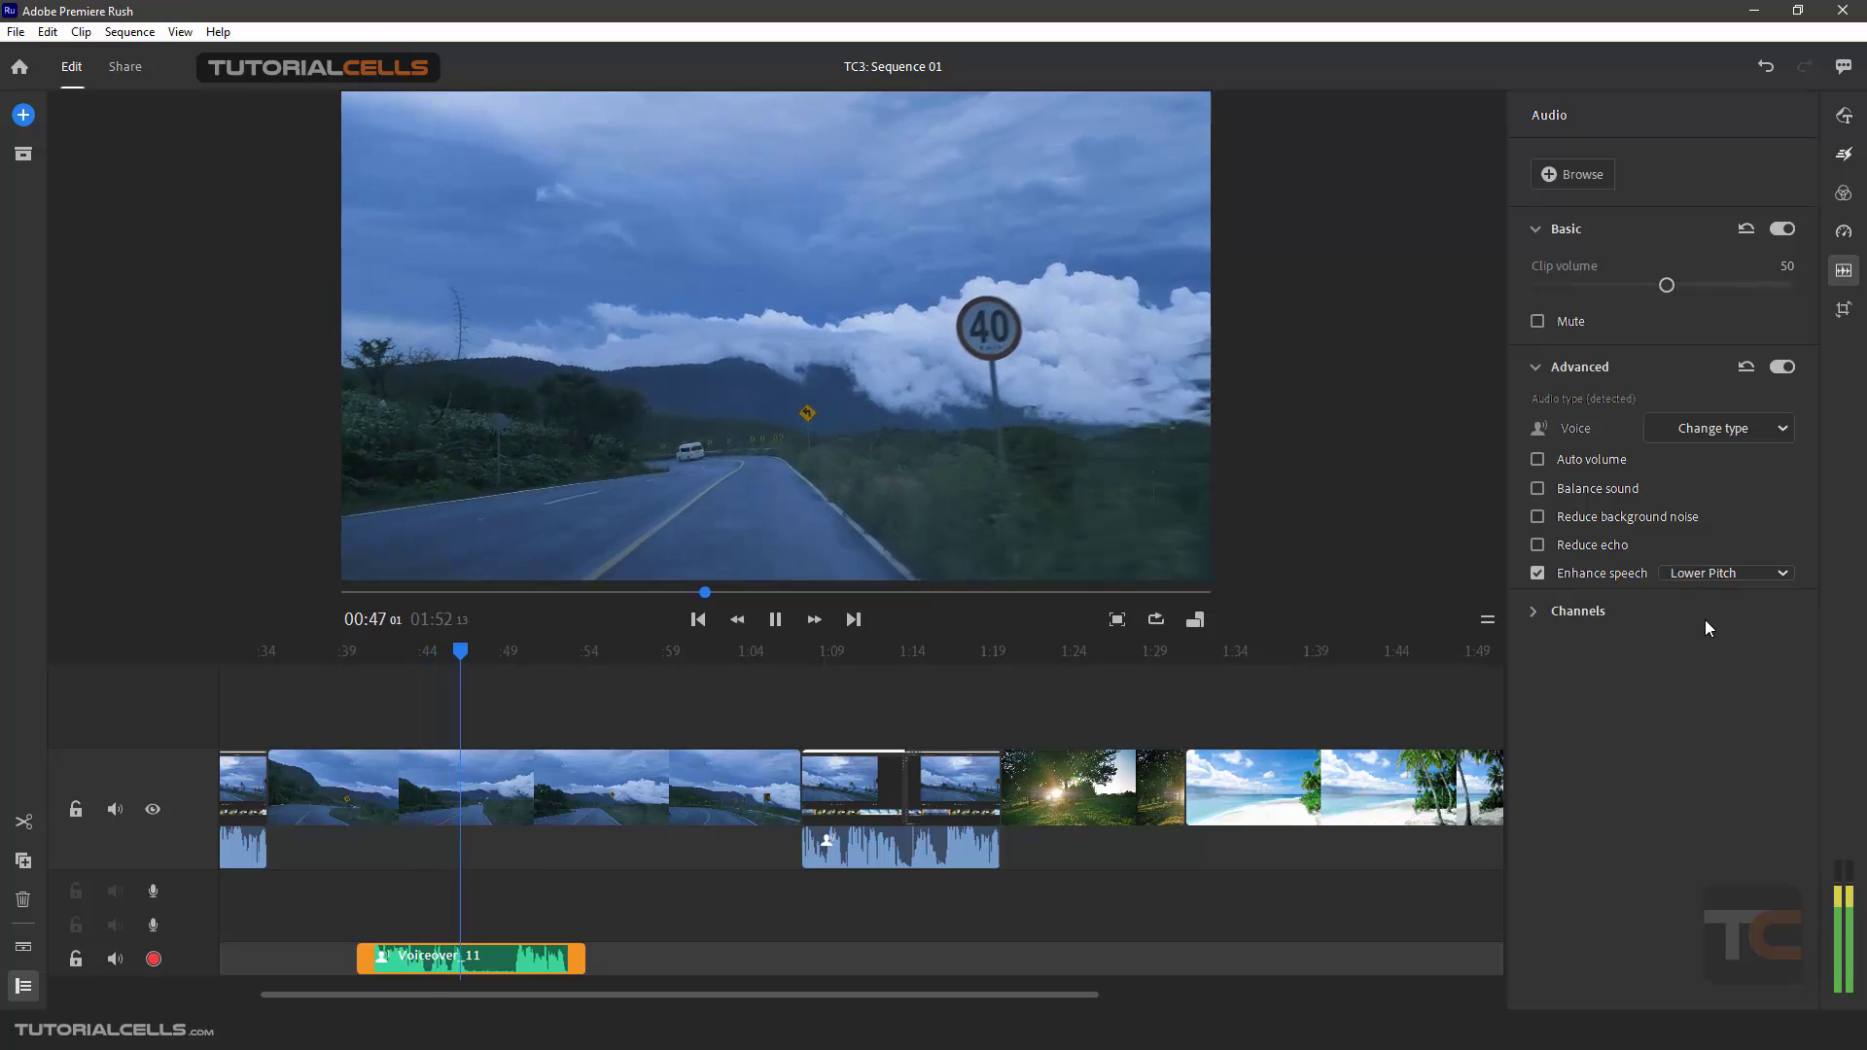
Step: Compare the speech enhancement options during playback by switching to Higher Pitch and back to Lower Pitch
{"action": "left_click", "coordinate": [1708, 577]}
{"action": "left_click", "coordinate": [1706, 595]}
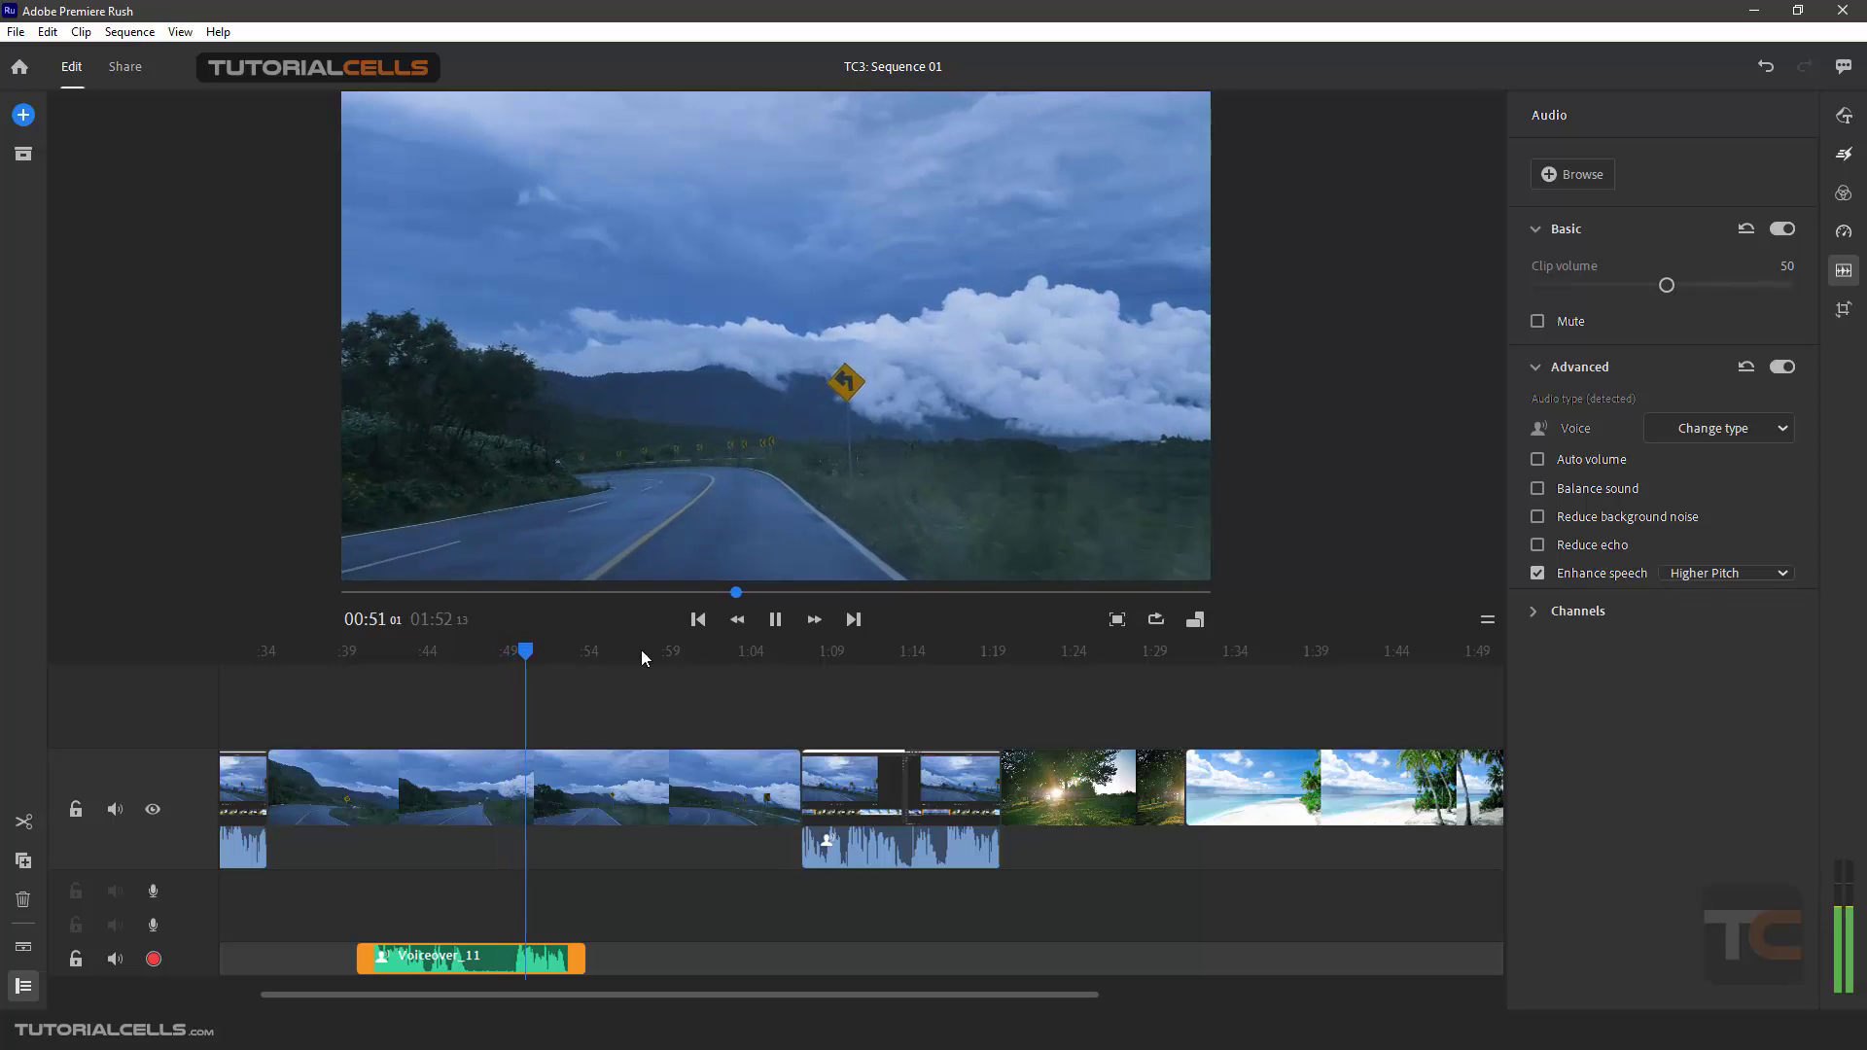
{"action": "left_click", "coordinate": [1714, 576]}
{"action": "left_click", "coordinate": [1712, 595]}
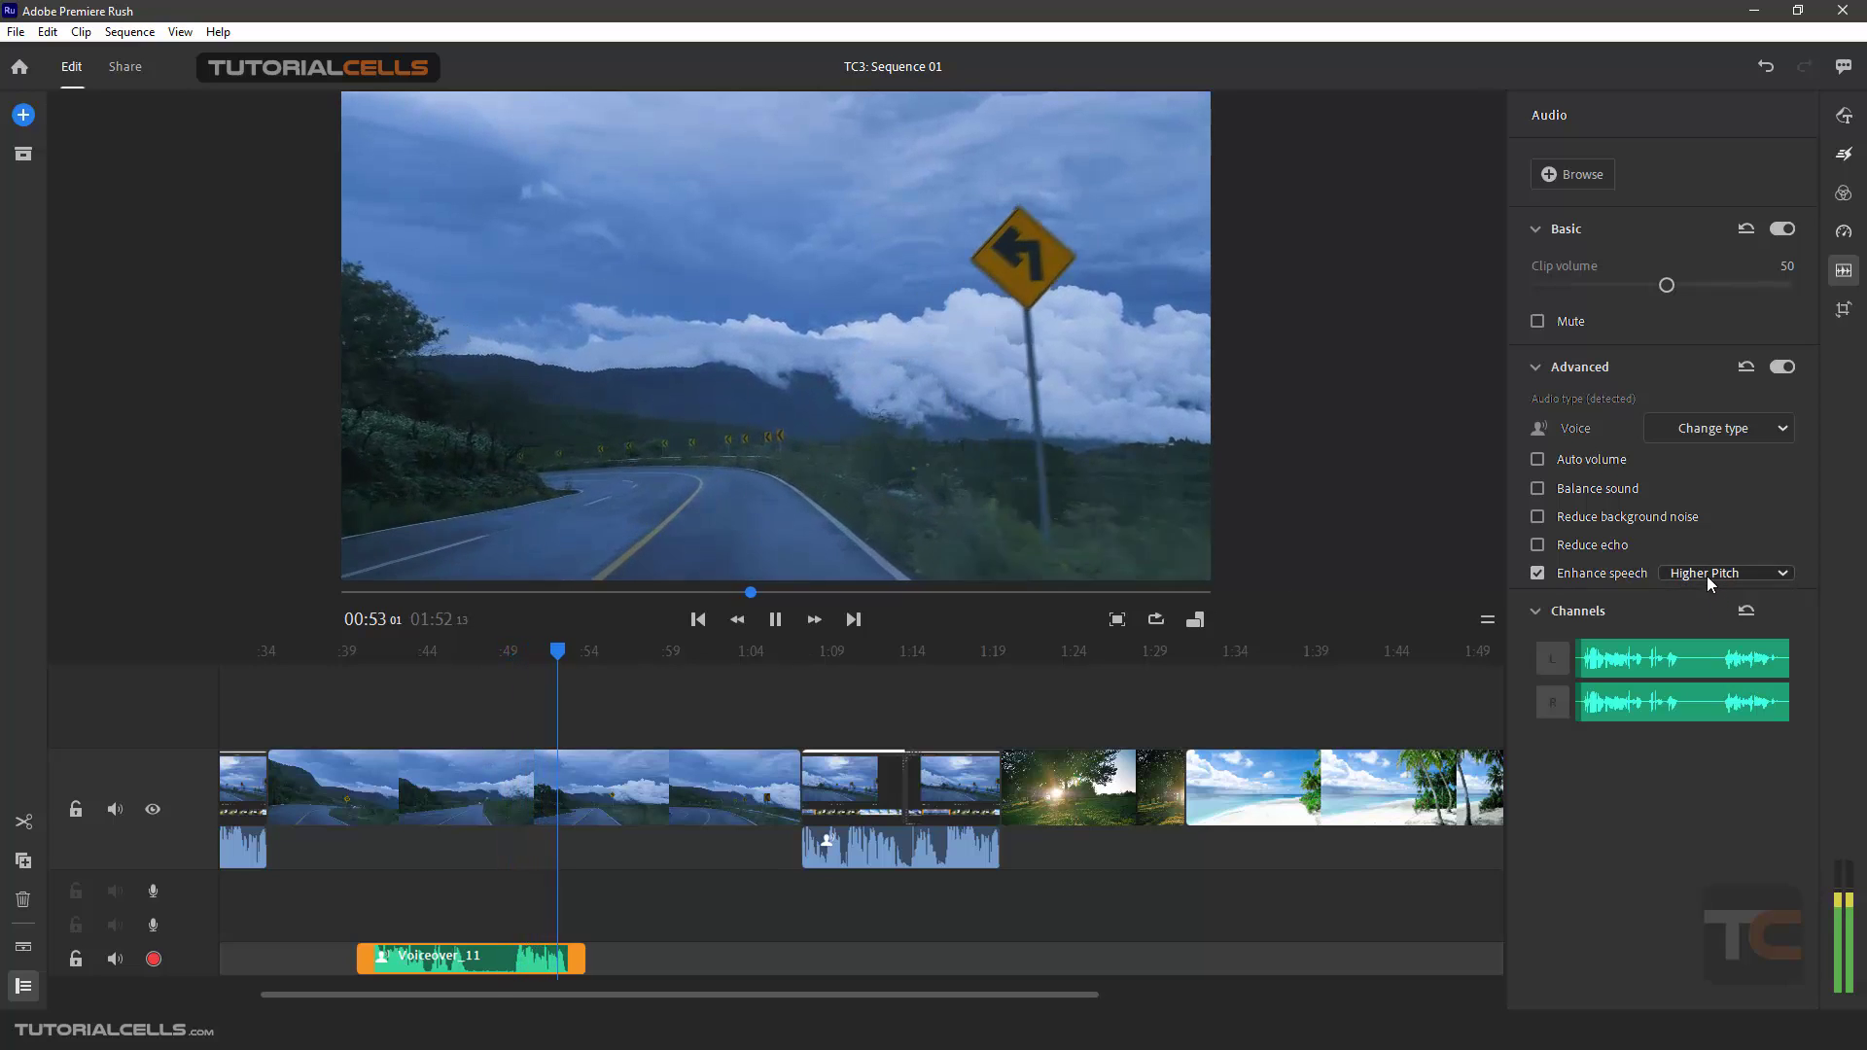
{"action": "left_click", "coordinate": [1706, 576]}
{"action": "left_click", "coordinate": [1700, 622]}
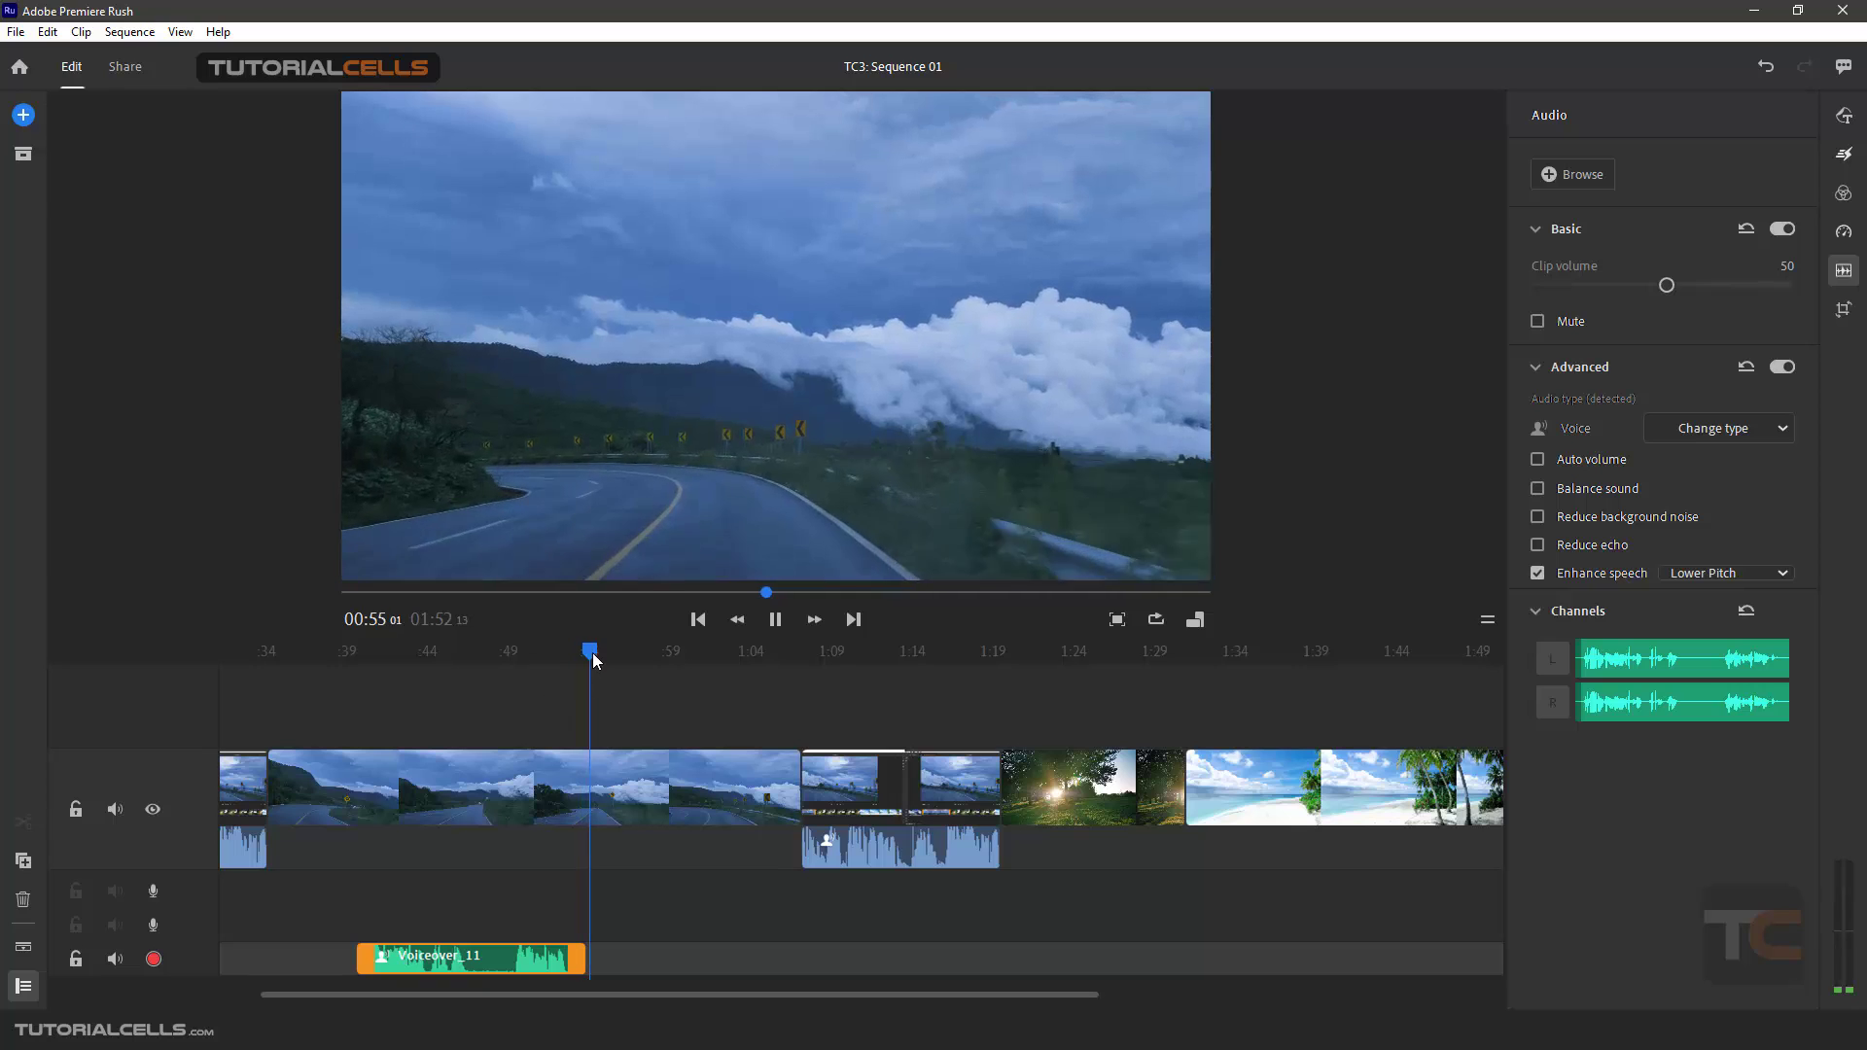
Step: Return the playhead to about 45 seconds and turn off Enhance speech for the voiceover clip
{"action": "left_click_drag", "start_coordinate": [592, 652], "coordinate": [439, 652]}
{"action": "left_click", "coordinate": [1537, 575]}
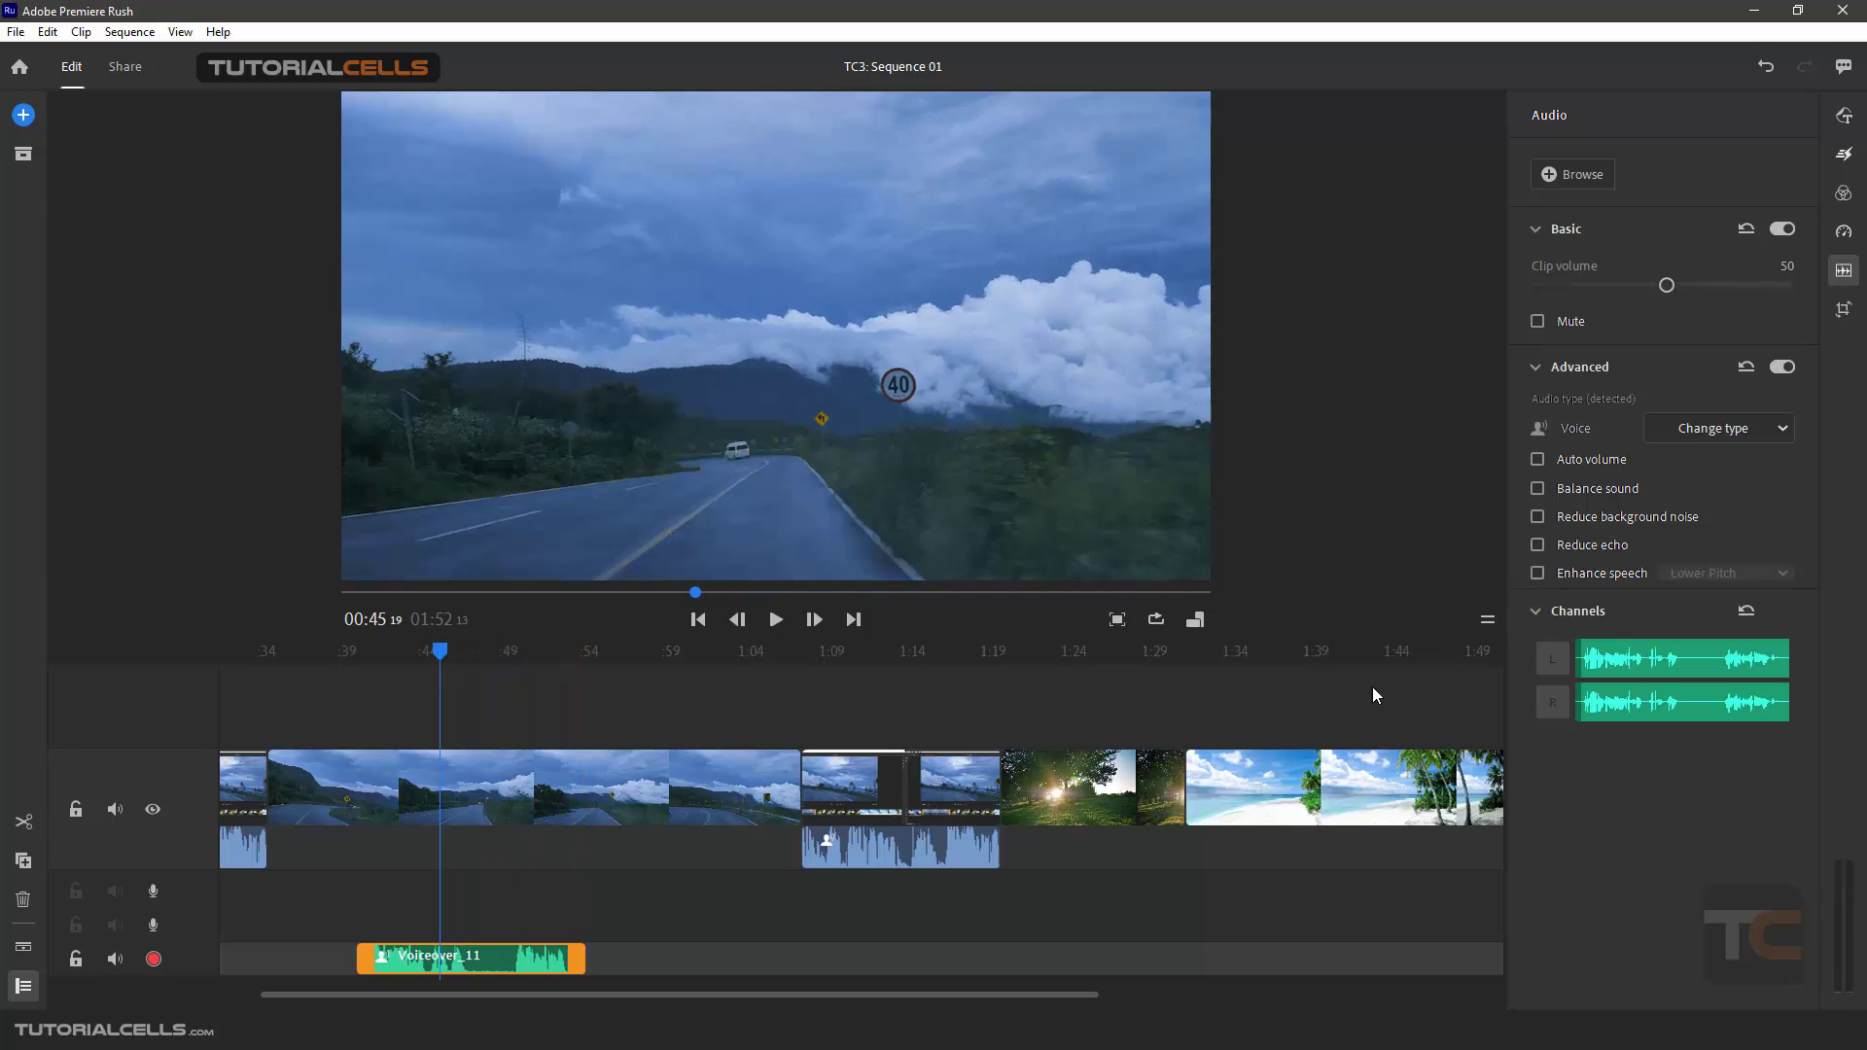
Step: Collapse the Advanced and Channels audio settings and move the playhead to about 51 seconds
{"action": "left_click", "coordinate": [1534, 369]}
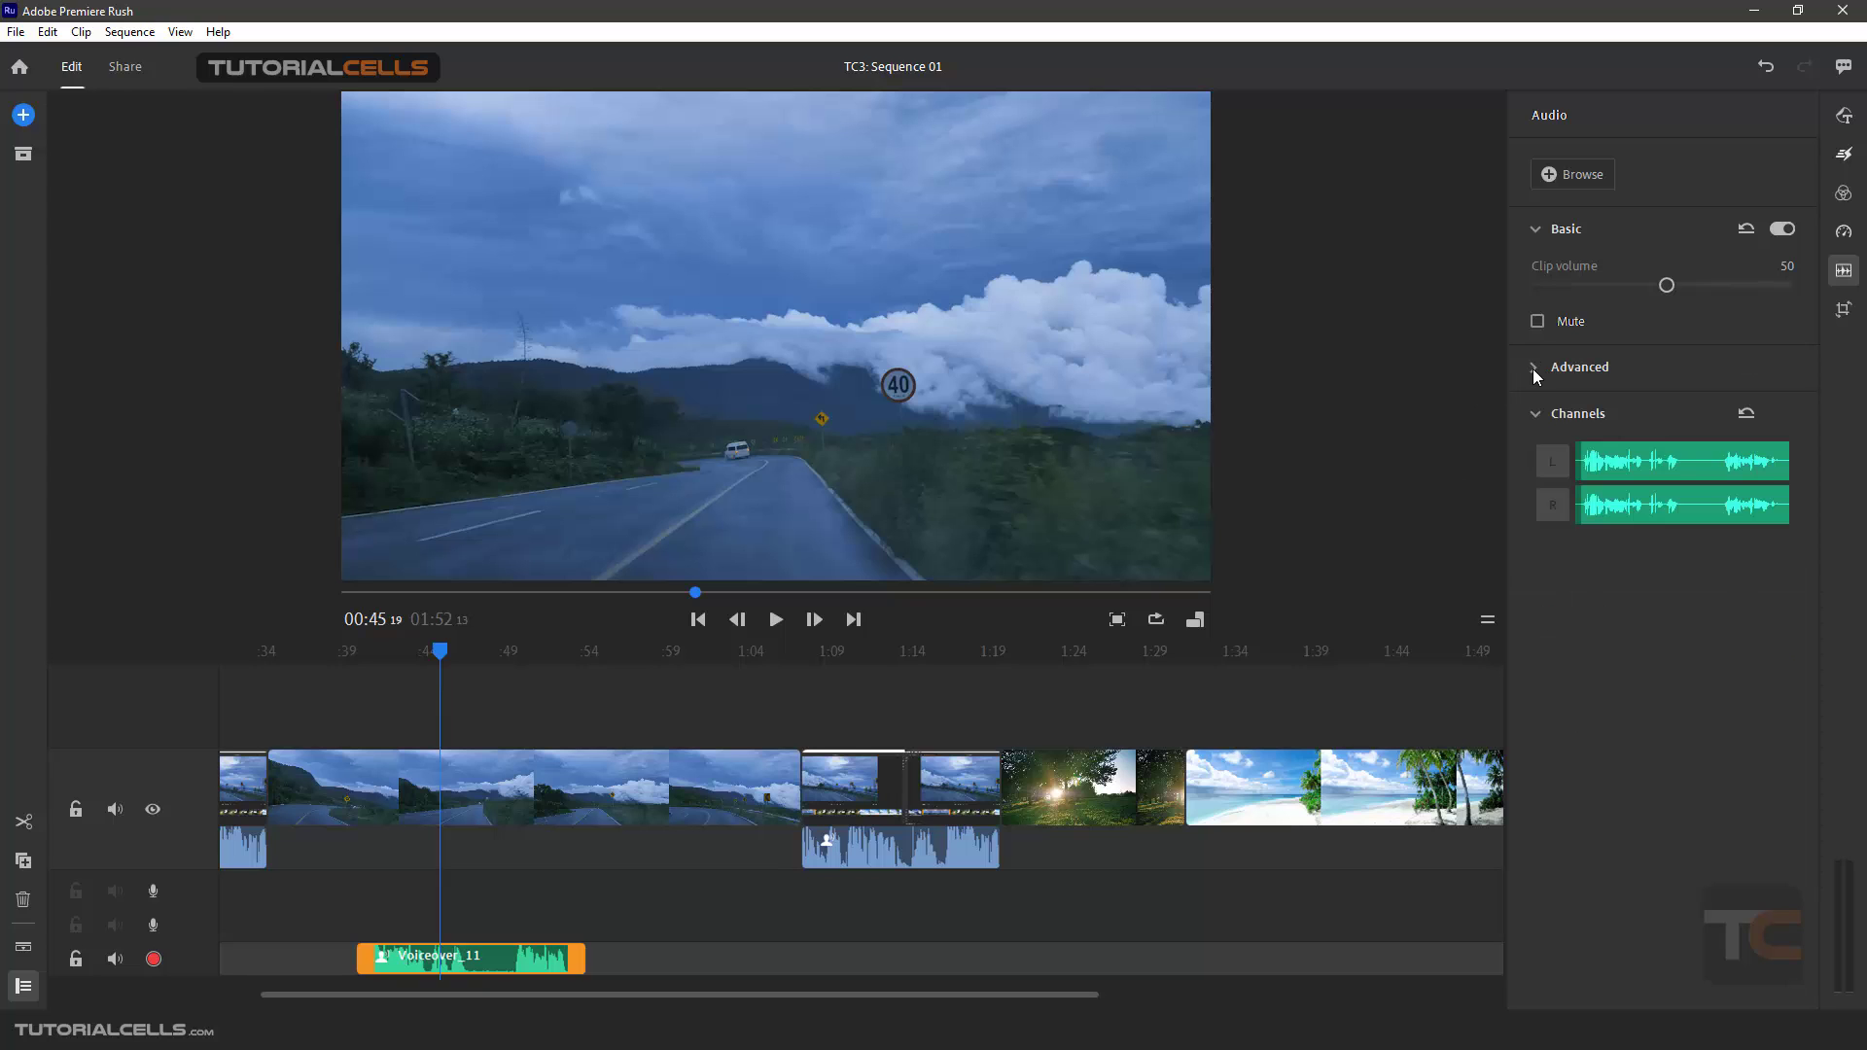
{"action": "left_click", "coordinate": [1535, 413]}
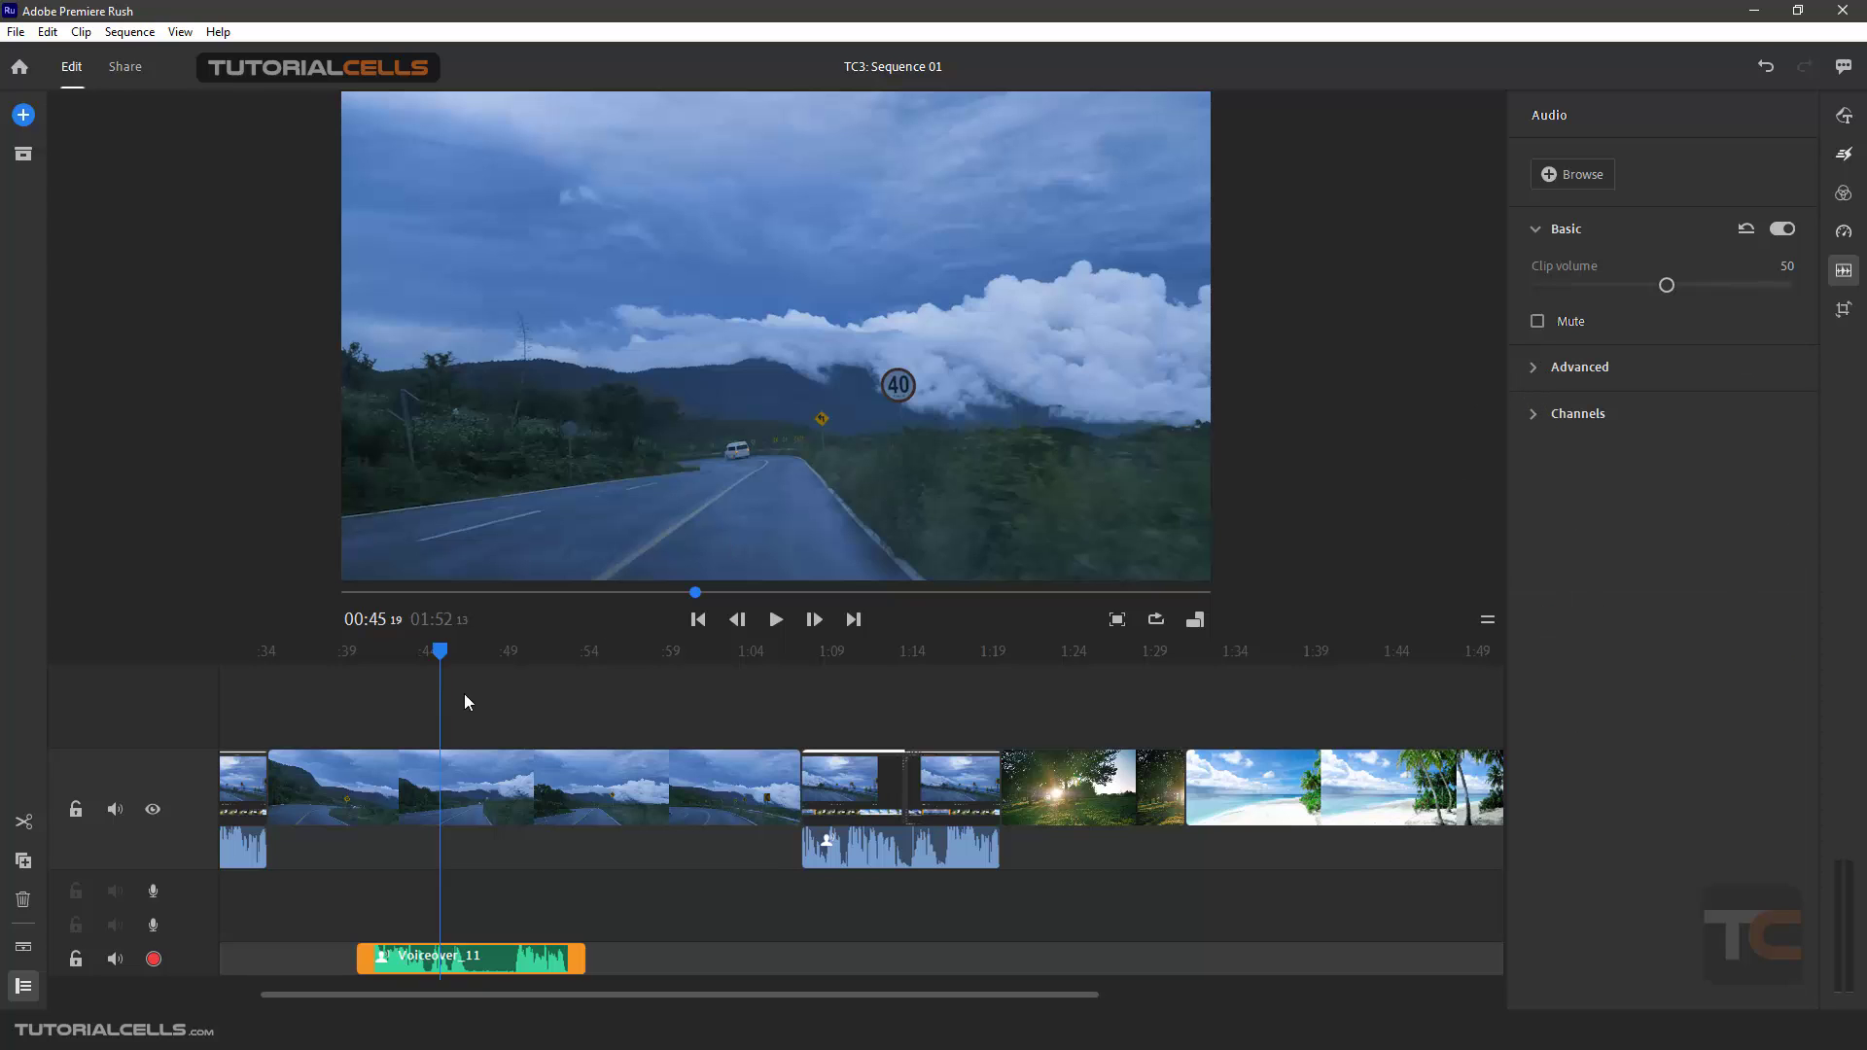
{"action": "left_click_drag", "start_coordinate": [440, 665], "coordinate": [533, 651]}
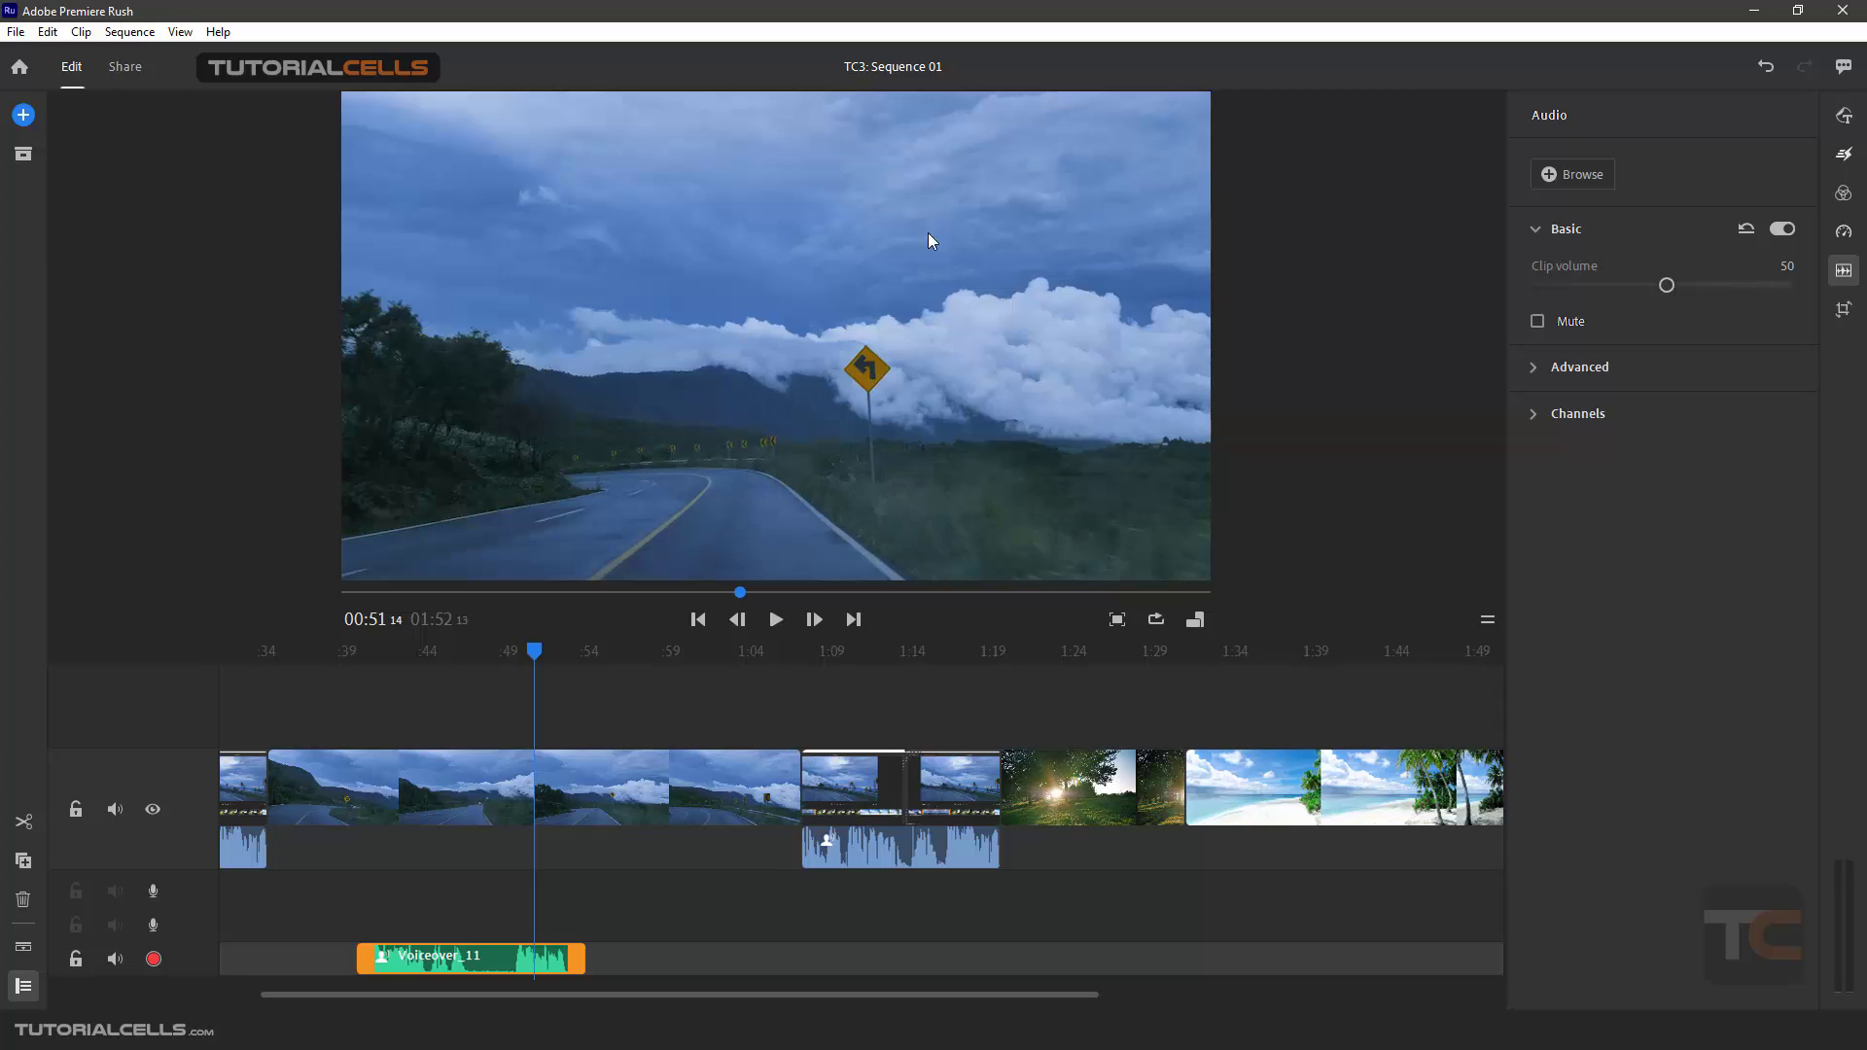